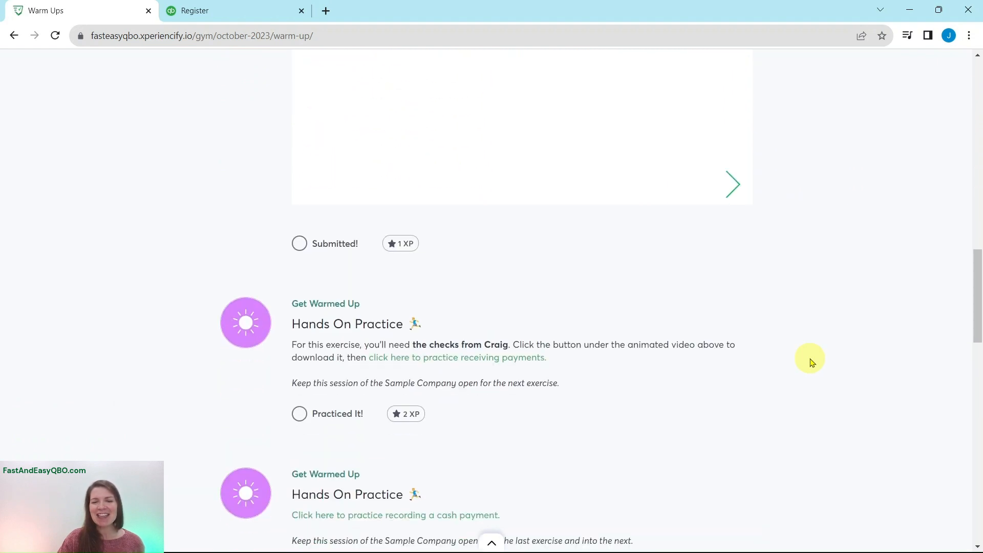
Open the recording expenses practice exercise from the Warm Ups page and read its scenario.
{"action": "scroll", "coordinate": [818, 362], "scroll_direction": "down", "scroll_amount": 7}
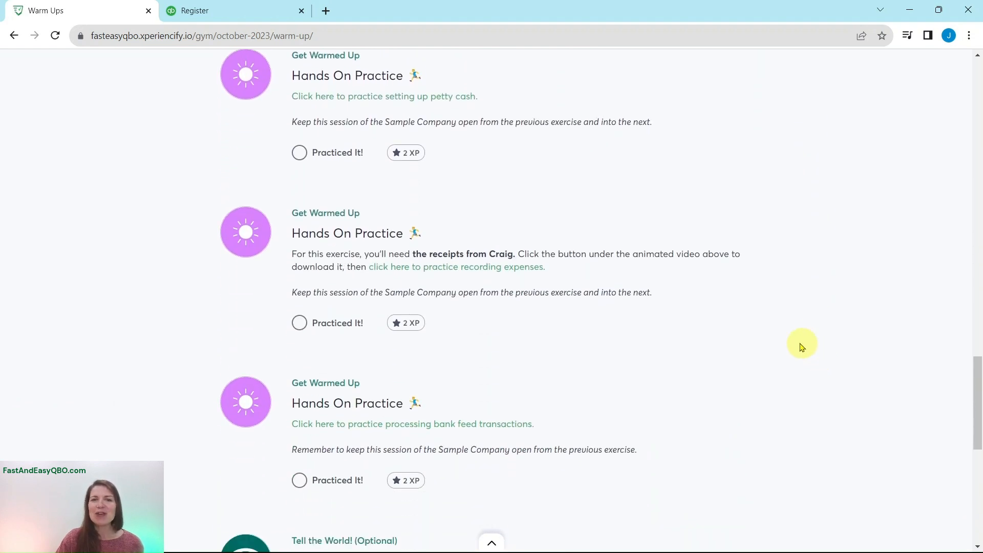
{"action": "left_click", "coordinate": [408, 269]}
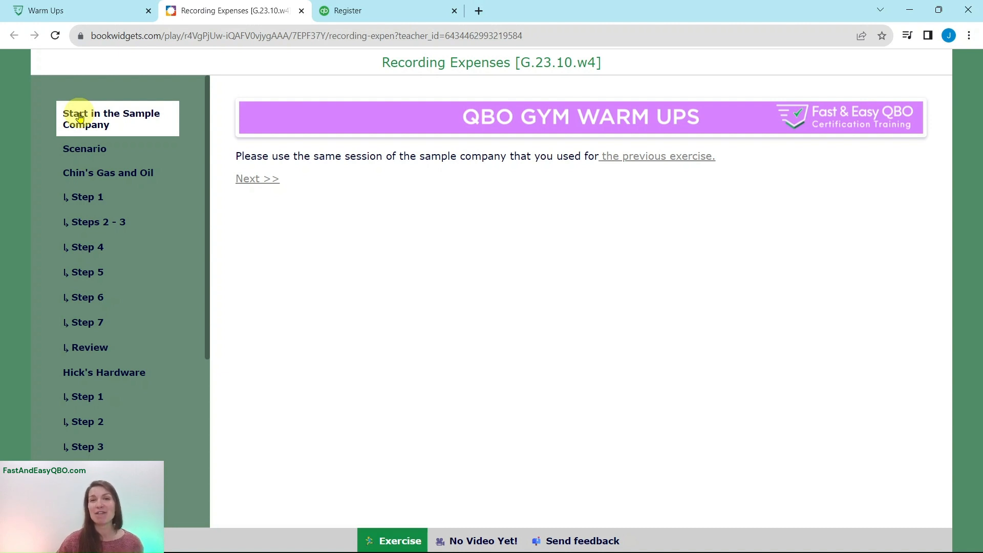
{"action": "left_click", "coordinate": [82, 153]}
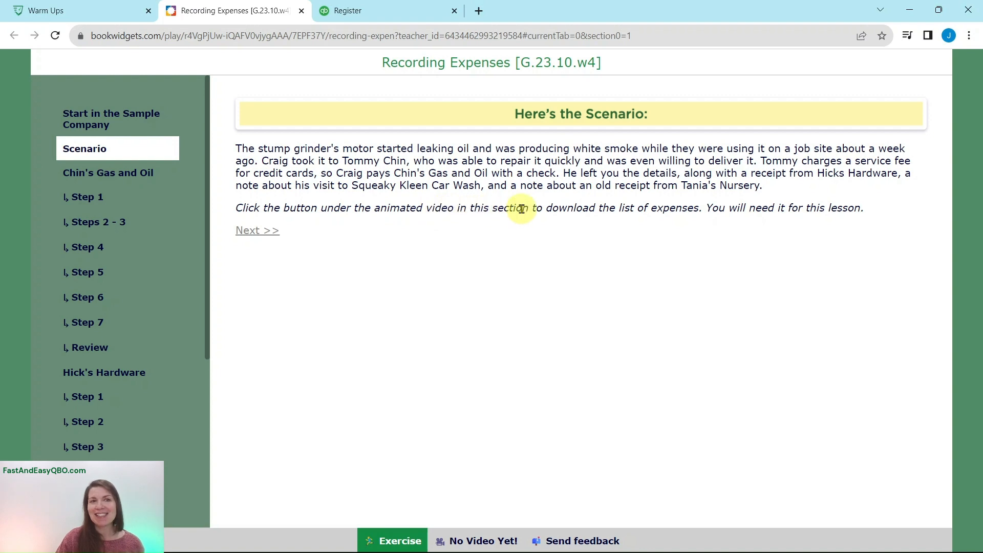
Download the receipts file from the Warm Ups page and open the October 2023 - Expenses PDF.
{"action": "left_click", "coordinate": [92, 10]}
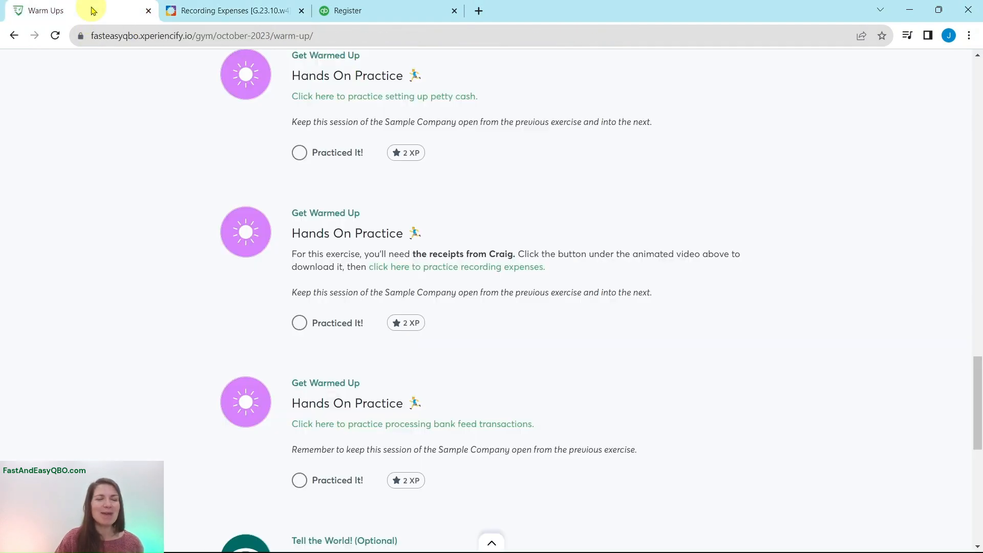
{"action": "scroll", "coordinate": [730, 312], "scroll_direction": "up", "scroll_amount": 15}
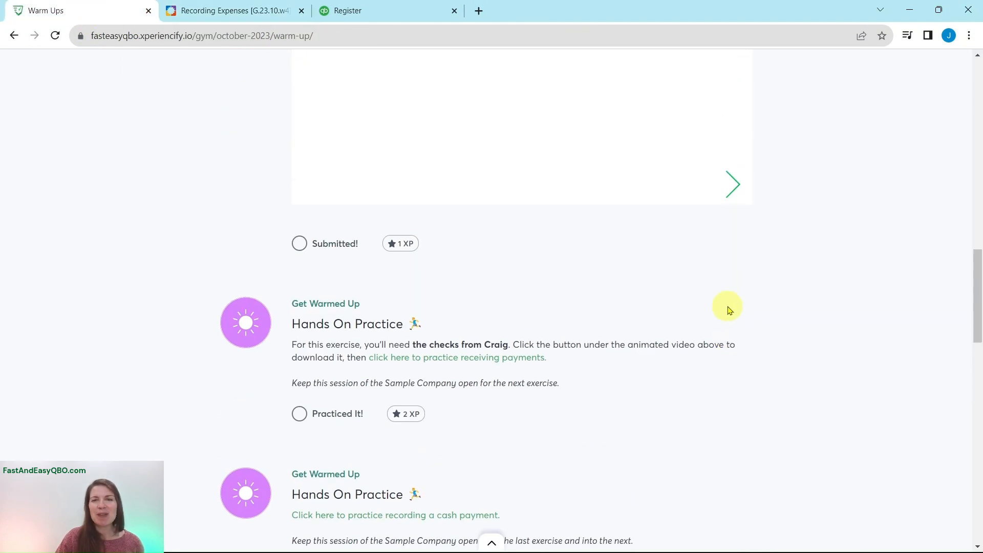
{"action": "scroll", "coordinate": [730, 310], "scroll_direction": "up", "scroll_amount": 3}
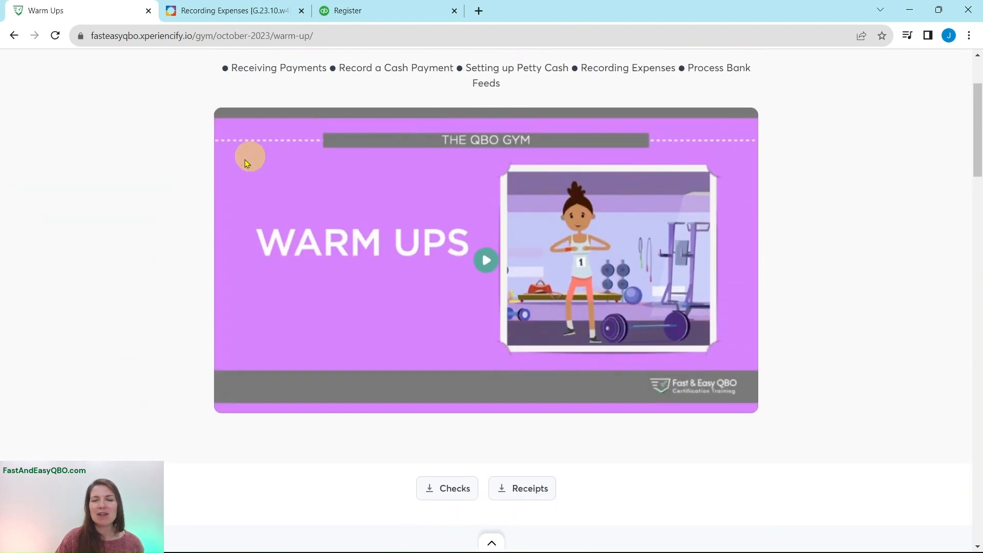
{"action": "scroll", "coordinate": [637, 368], "scroll_direction": "down", "scroll_amount": 5}
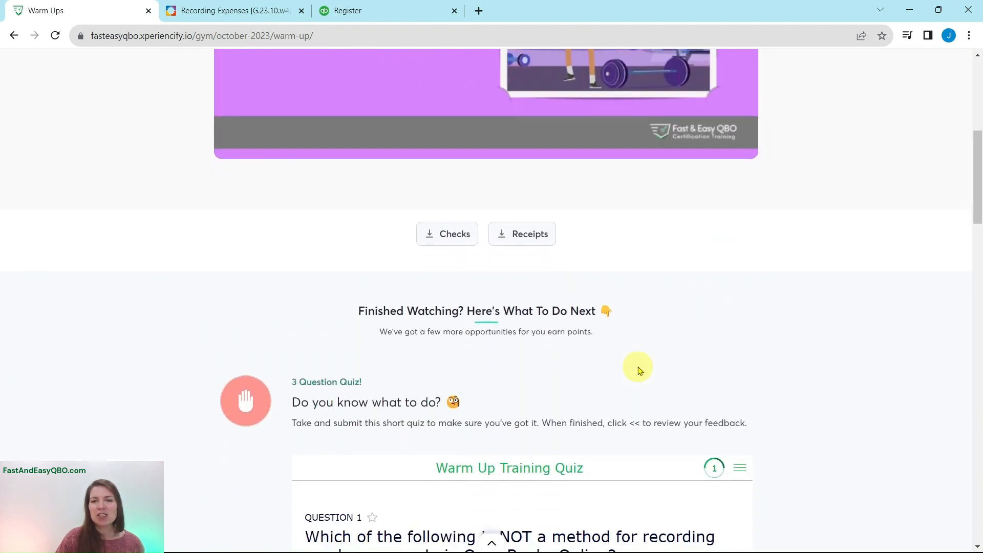
{"action": "left_click", "coordinate": [528, 237]}
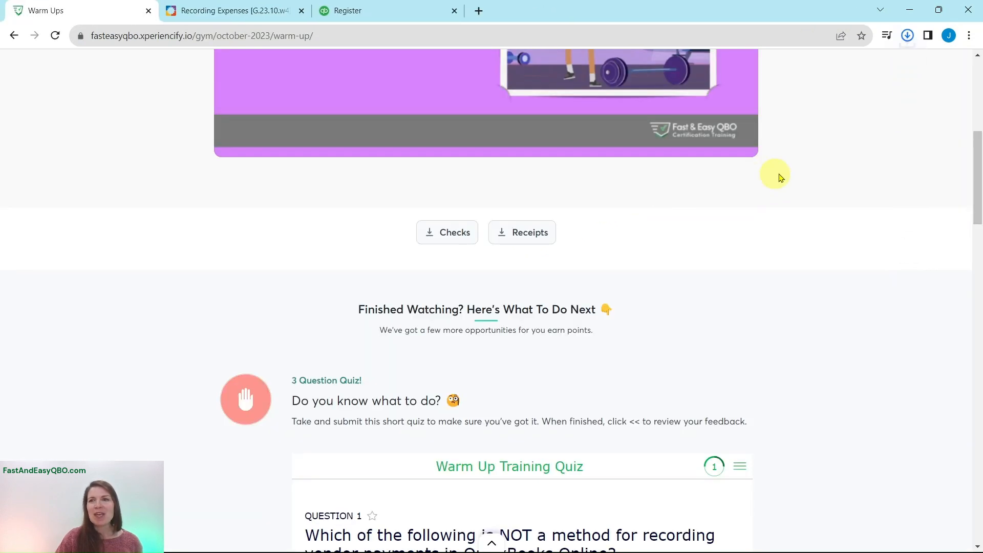
{"action": "left_click", "coordinate": [781, 70]}
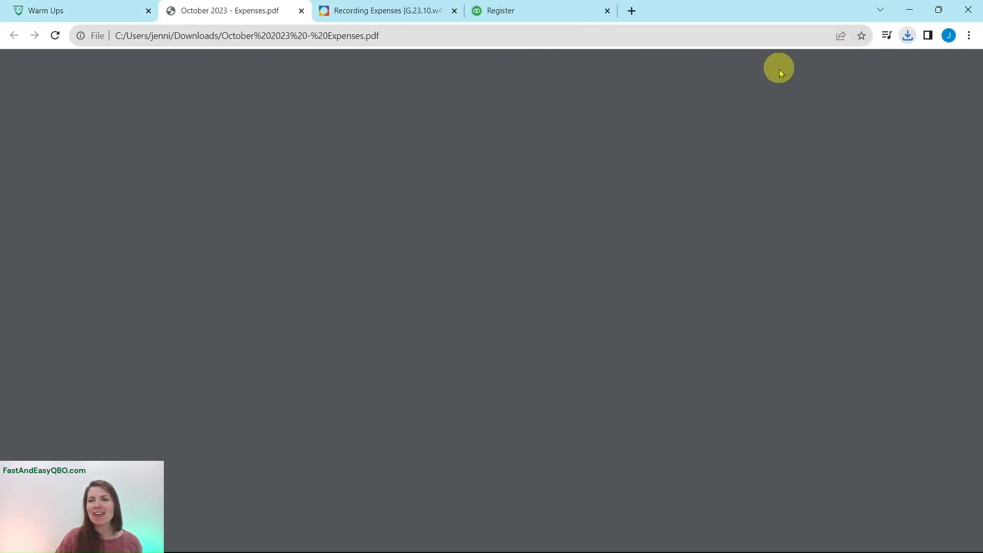
Examine the Tania's, Hicks Hardware and Chin's Gas & Oil receipts and the car wash note in the expenses PDF.
{"action": "scroll", "coordinate": [689, 200], "scroll_direction": "down", "scroll_amount": 4}
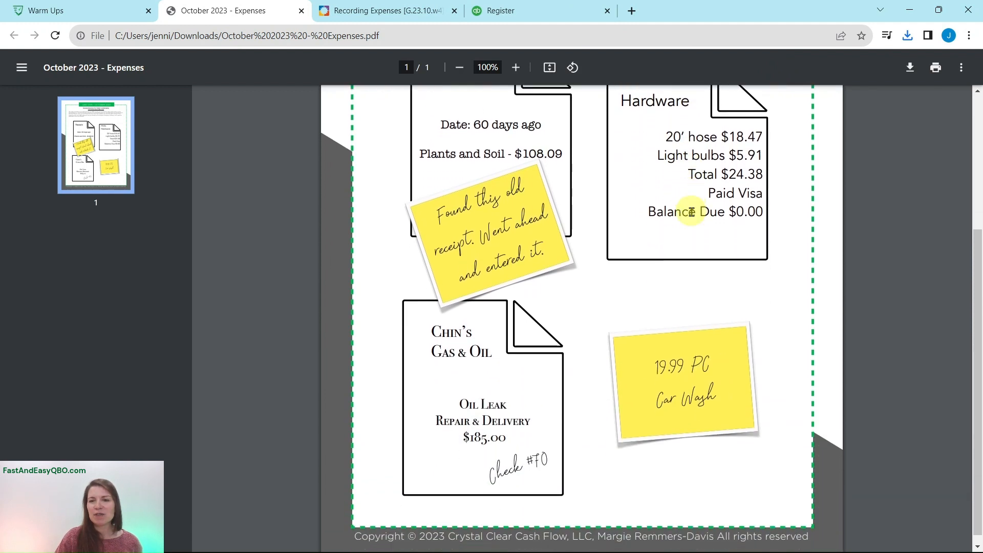
{"action": "scroll", "coordinate": [702, 287], "scroll_direction": "up", "scroll_amount": 4}
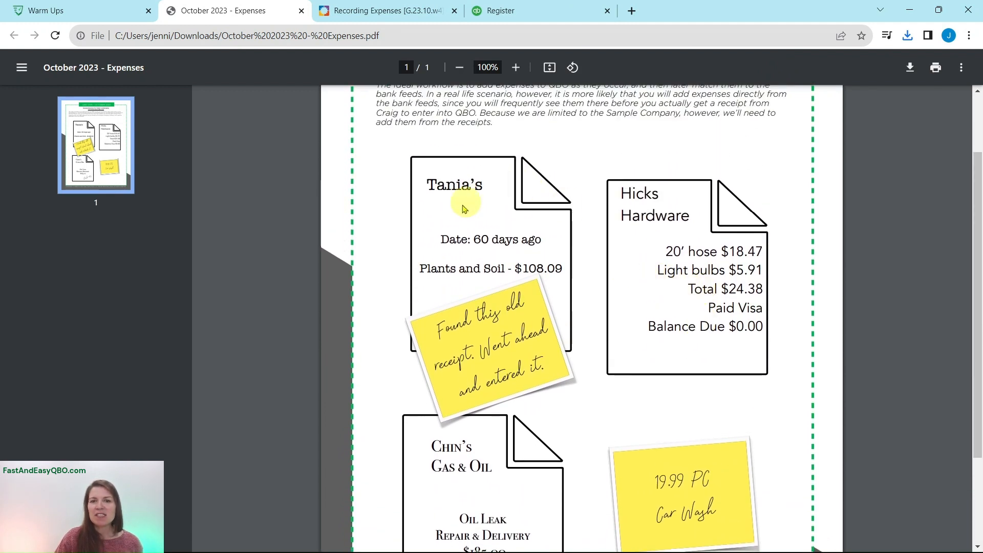
{"action": "scroll", "coordinate": [530, 226], "scroll_direction": "down", "scroll_amount": 1}
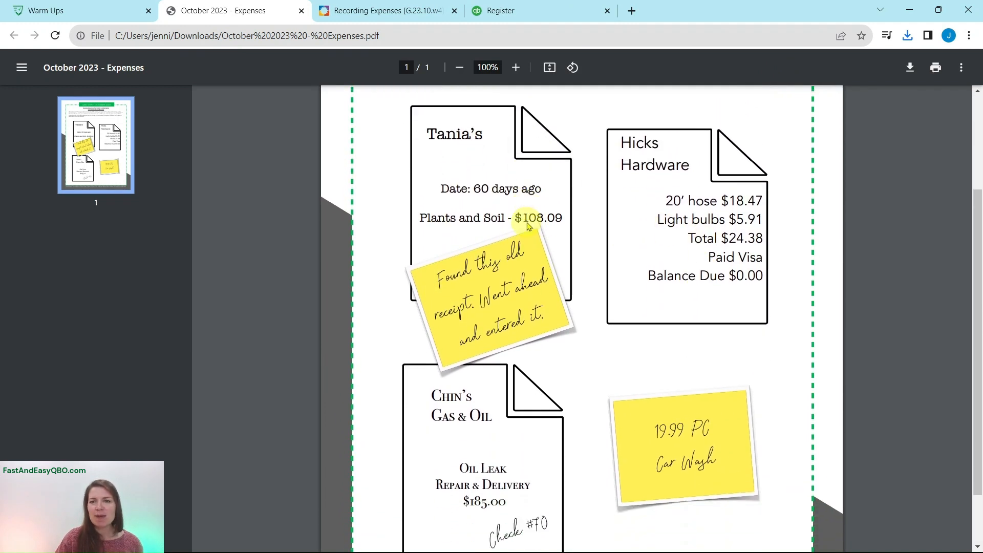
{"action": "scroll", "coordinate": [666, 292], "scroll_direction": "down", "scroll_amount": 1}
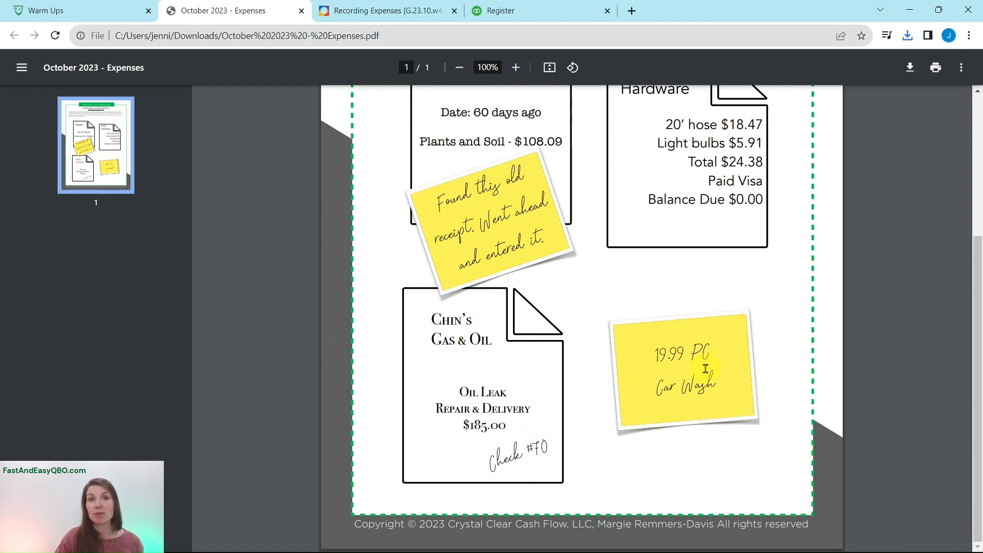
{"action": "scroll", "coordinate": [567, 285], "scroll_direction": "up", "scroll_amount": 3}
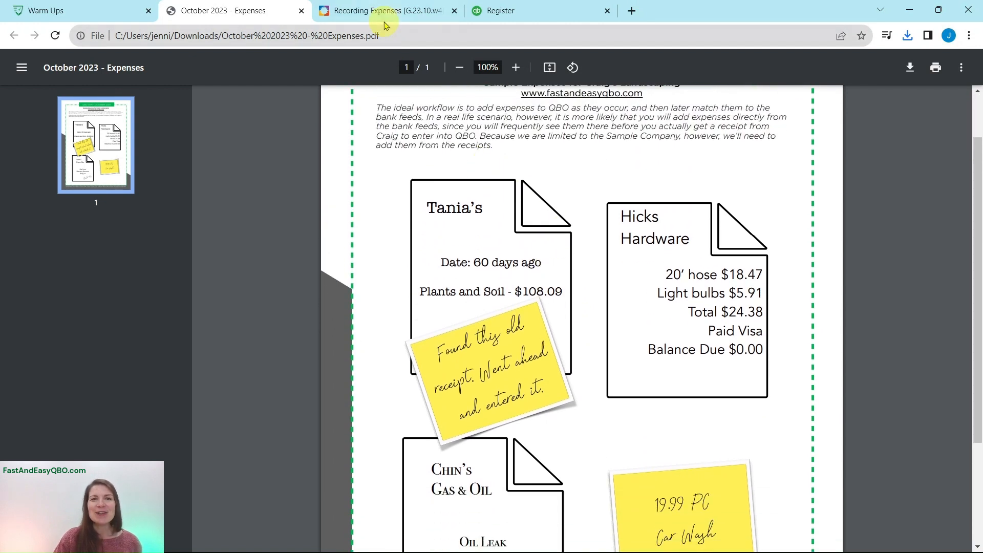
Read the exercise's Chin's Gas and Oil section, compare it with the receipt in the PDF, and open its Step 1 instructions.
{"action": "left_click", "coordinate": [385, 23]}
{"action": "left_click", "coordinate": [84, 179]}
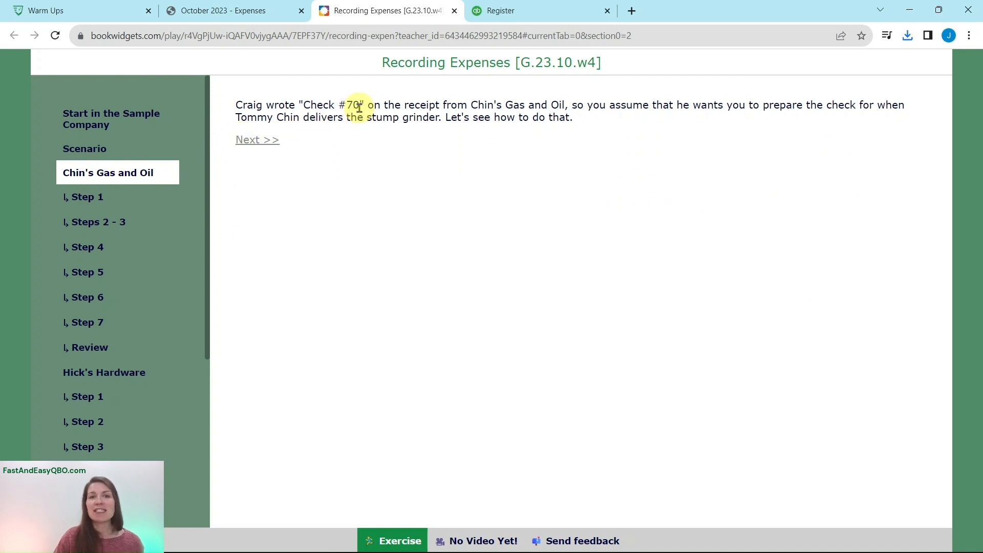
{"action": "left_click", "coordinate": [275, 12]}
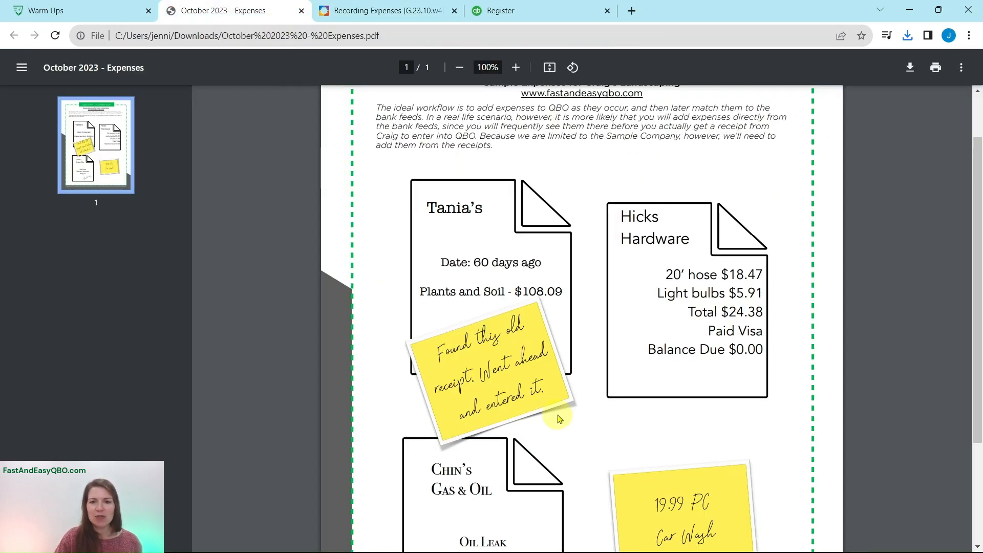
{"action": "scroll", "coordinate": [550, 413], "scroll_direction": "down", "scroll_amount": 3}
{"action": "left_click", "coordinate": [386, 11]}
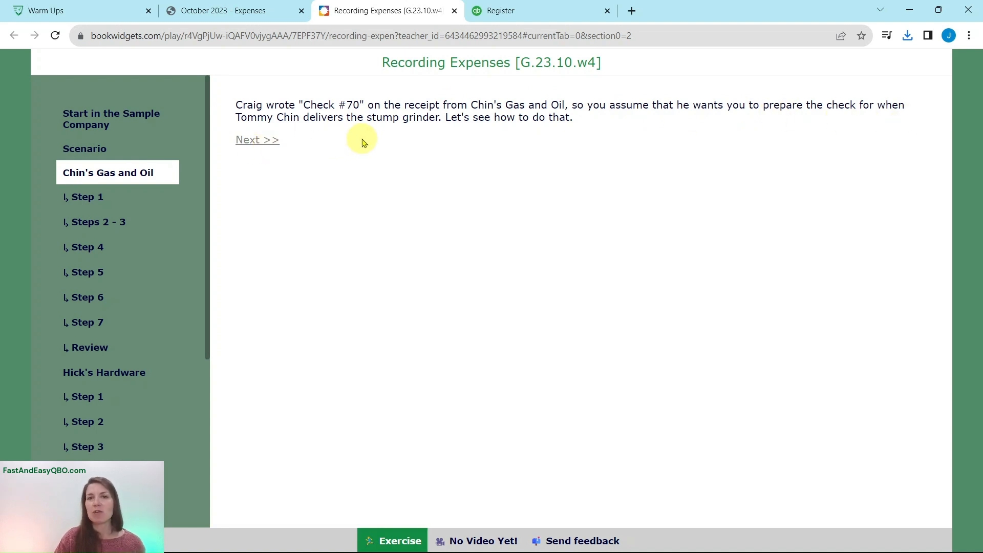
{"action": "left_click", "coordinate": [82, 196]}
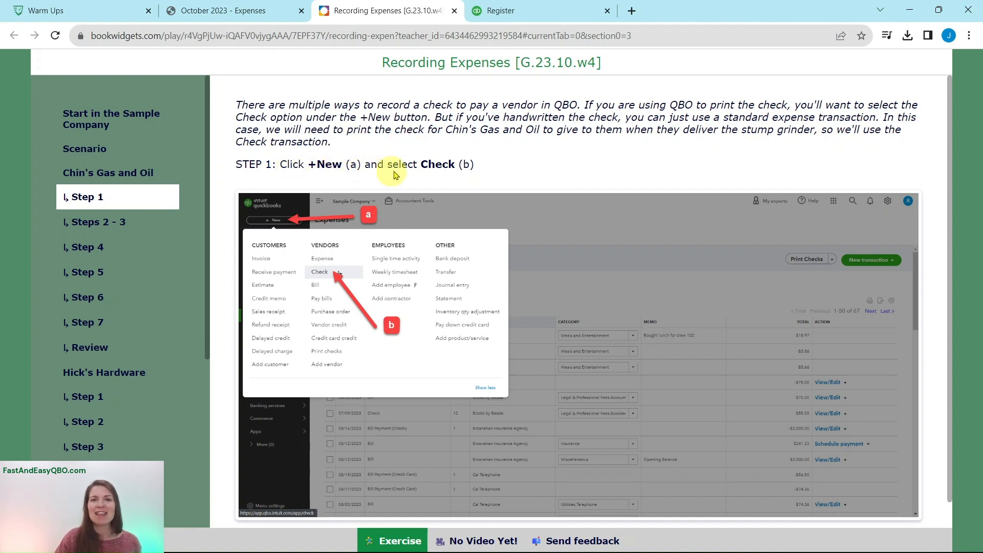
Switch to the QuickBooks sample company and start a new Check transaction.
{"action": "left_click", "coordinate": [519, 16]}
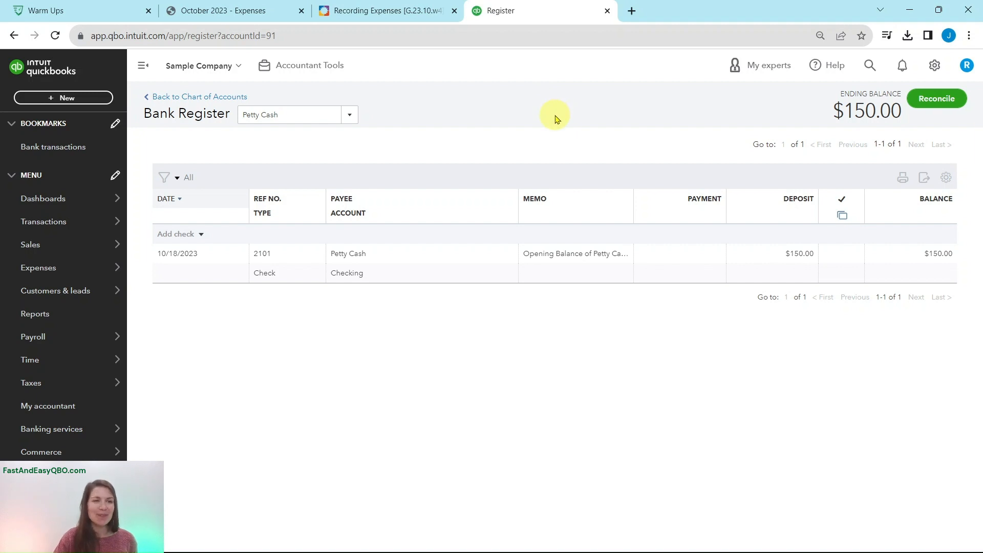
{"action": "left_click", "coordinate": [57, 99]}
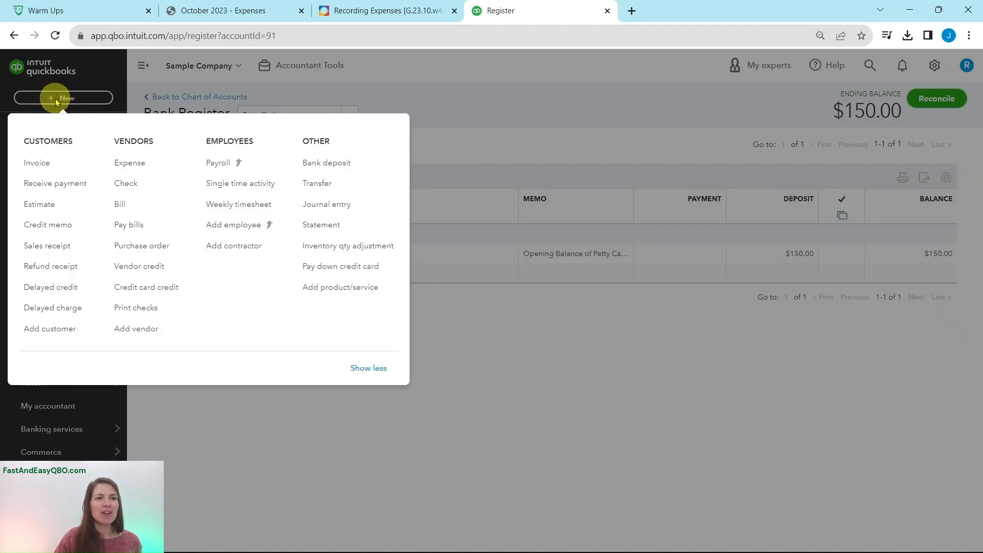
{"action": "left_click", "coordinate": [127, 183]}
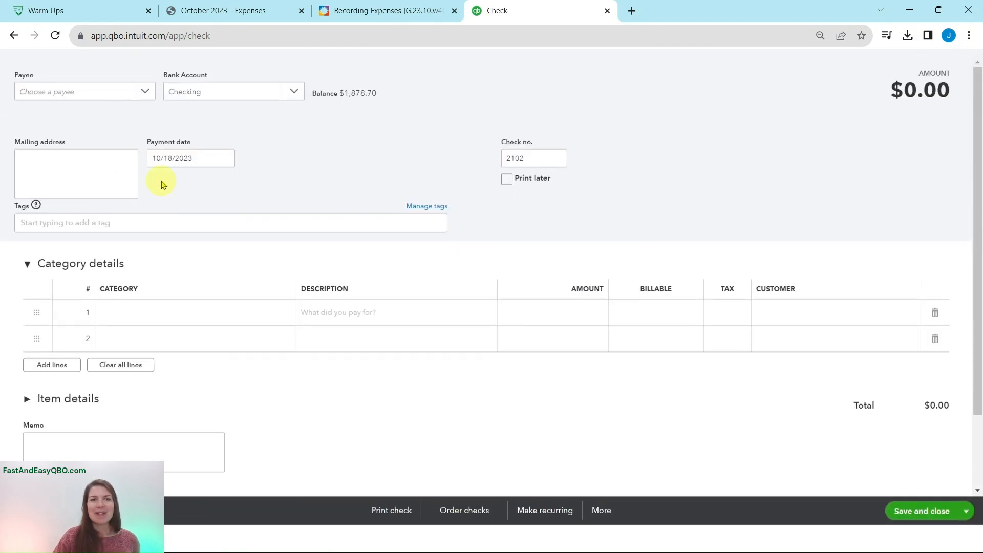
Consult the exercise's Steps 2 - 3 and select Chin's Gas and Oil as the payee of the QuickBooks check.
{"action": "left_click", "coordinate": [419, 21]}
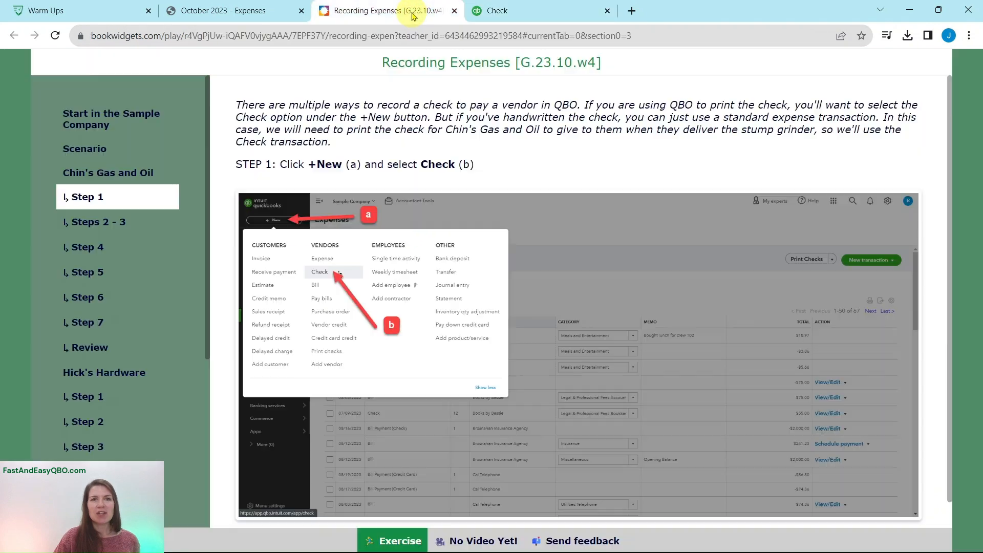
{"action": "left_click", "coordinate": [98, 226]}
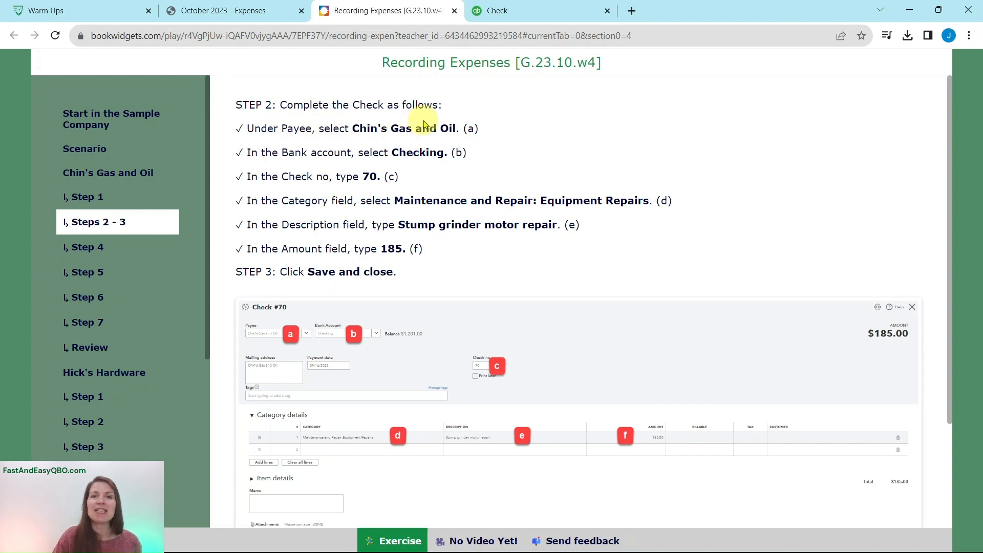
{"action": "left_click", "coordinate": [493, 12]}
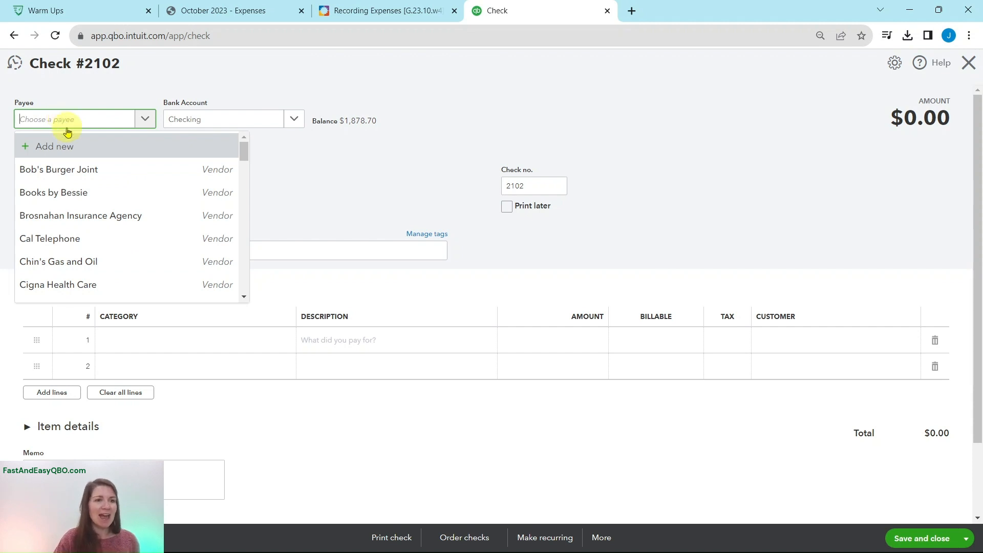
{"action": "left_click", "coordinate": [72, 264]}
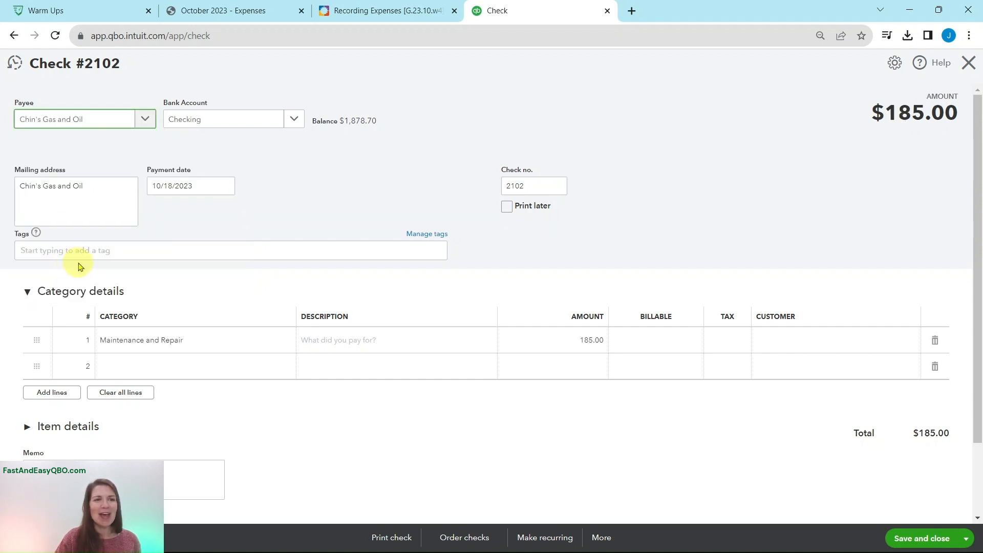
Select Checking as the bank account for the Chin's Gas and Oil check.
{"action": "left_click", "coordinate": [357, 21]}
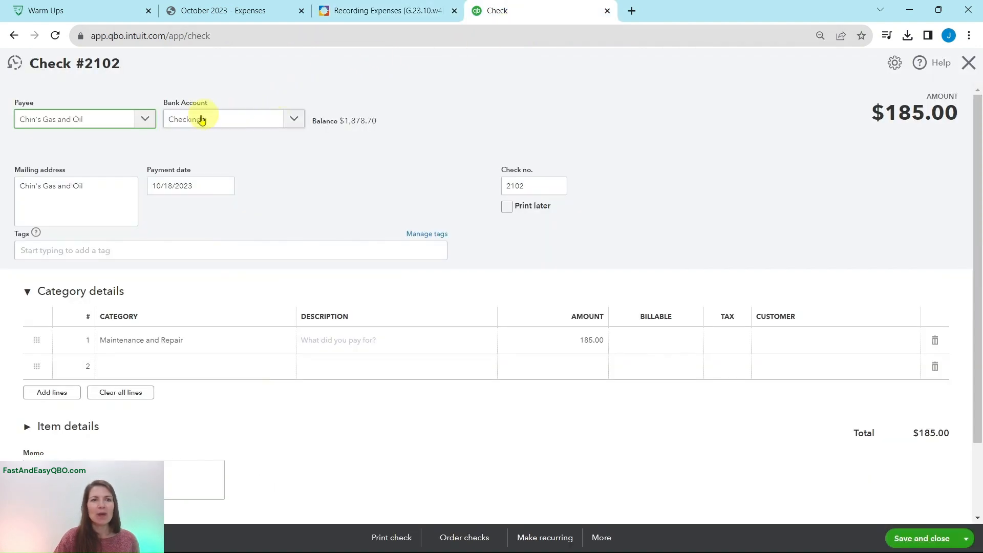
{"action": "left_click", "coordinate": [295, 122]}
{"action": "left_click", "coordinate": [233, 169]}
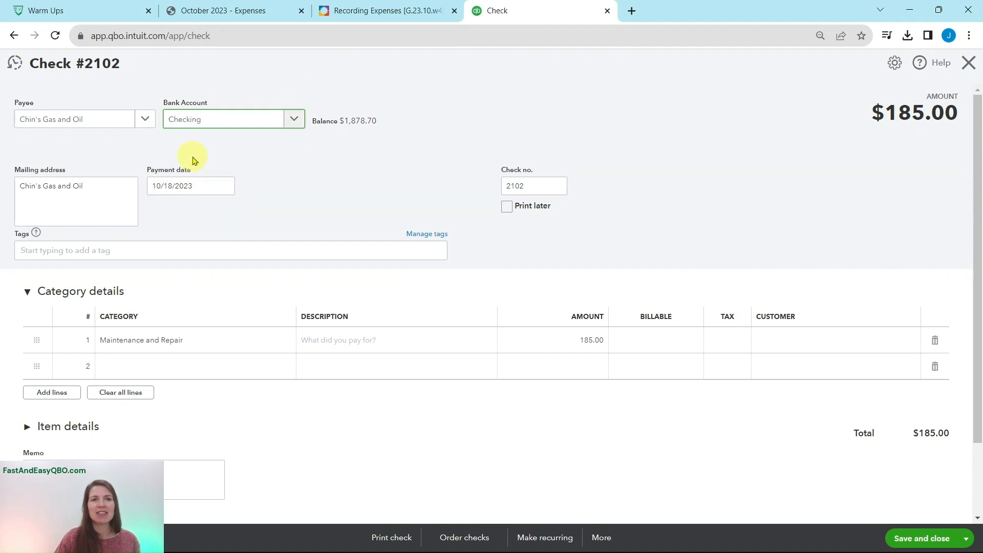
Look up the check number in the exercise and on the receipt, and set the QuickBooks check number to 70.
{"action": "left_click", "coordinate": [352, 11]}
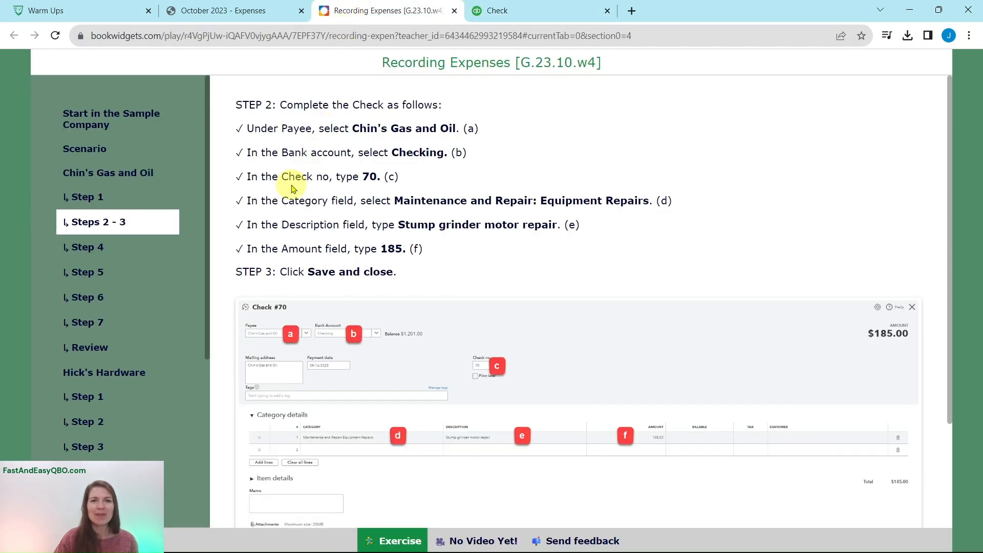
{"action": "left_click", "coordinate": [248, 11]}
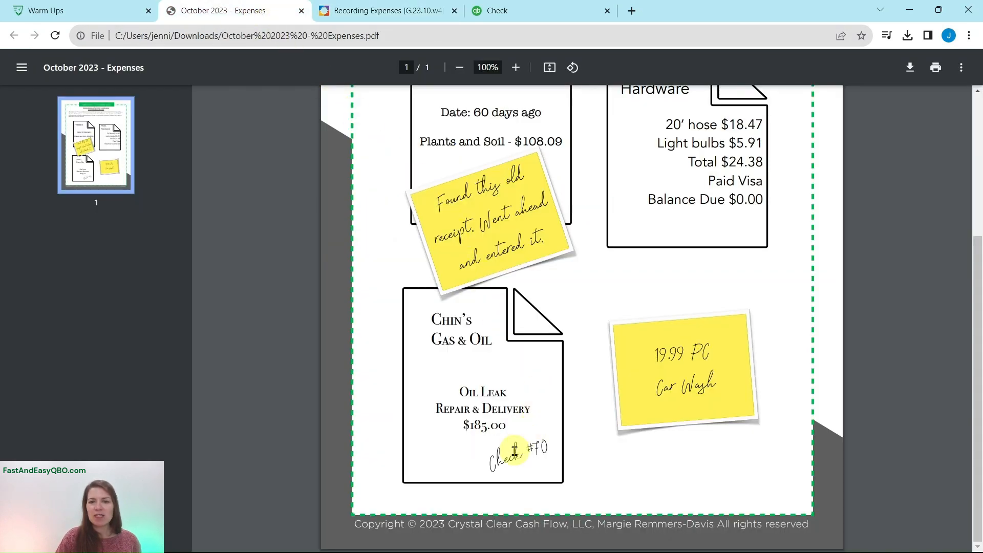
{"action": "left_click", "coordinate": [515, 15]}
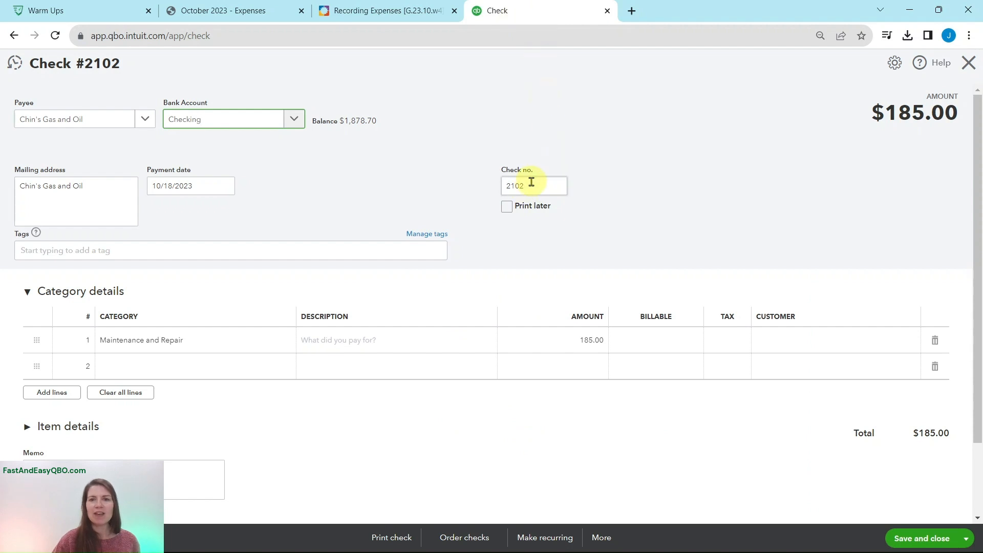
{"action": "left_click_drag", "start_coordinate": [531, 186], "coordinate": [487, 187]}
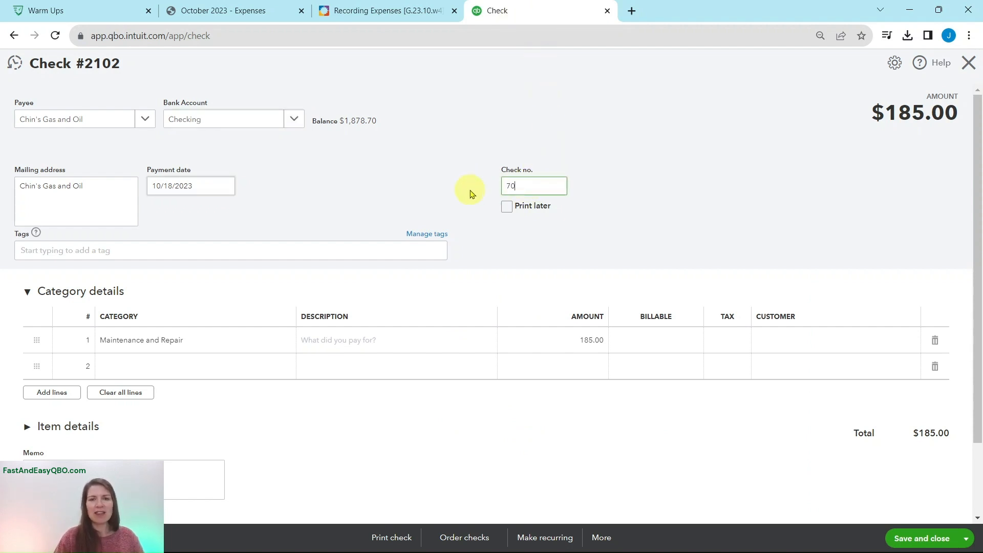
{"action": "key", "text": "Tab"}
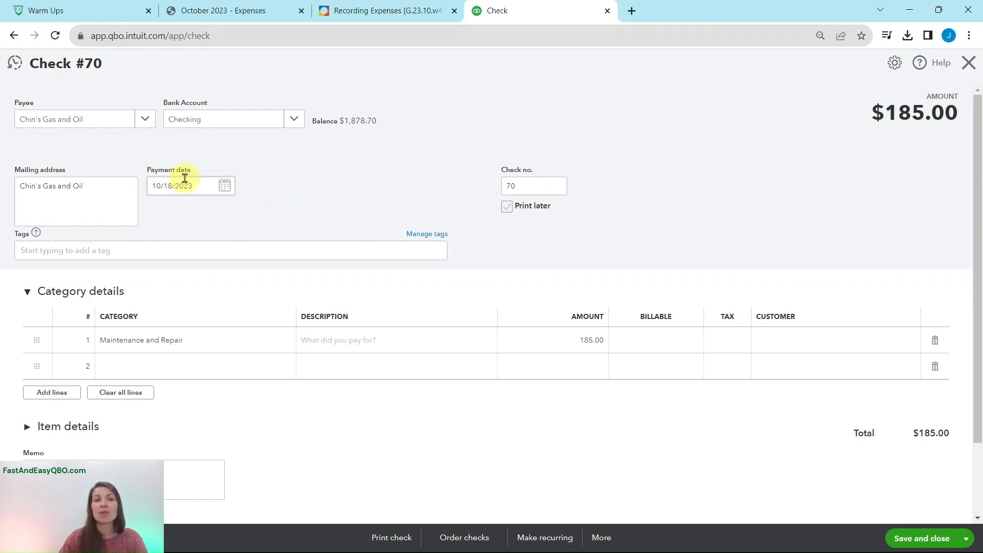
Consult the exercise for the category and set line 1 of the QuickBooks check to Maintenance and Repair:Equipment Repairs.
{"action": "left_click", "coordinate": [351, 16]}
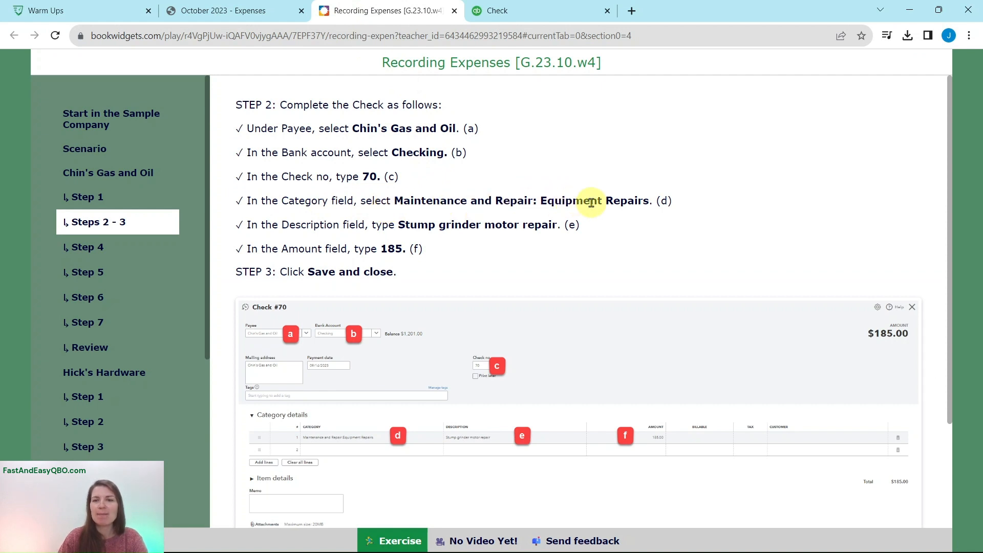
{"action": "left_click", "coordinate": [524, 20]}
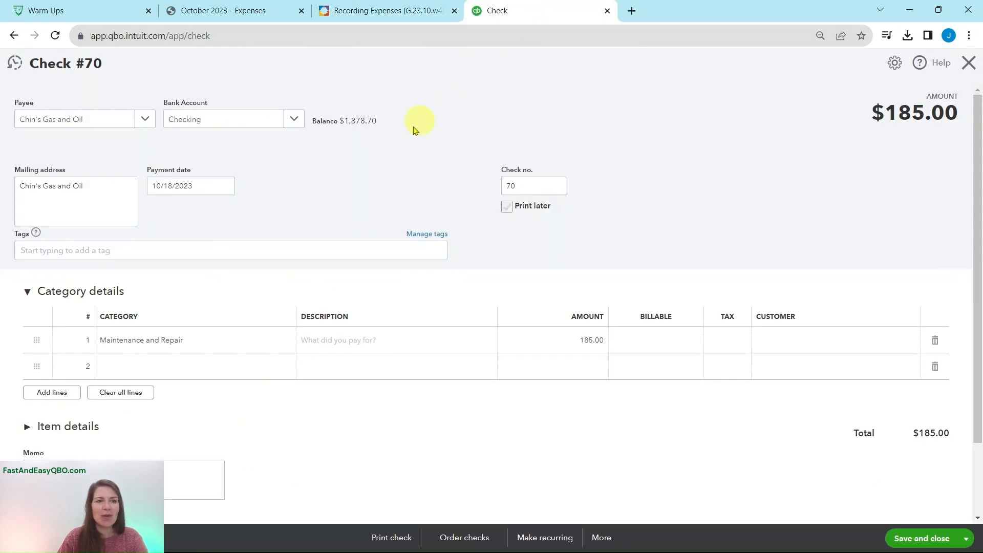
{"action": "scroll", "coordinate": [190, 317], "scroll_direction": "down", "scroll_amount": 2}
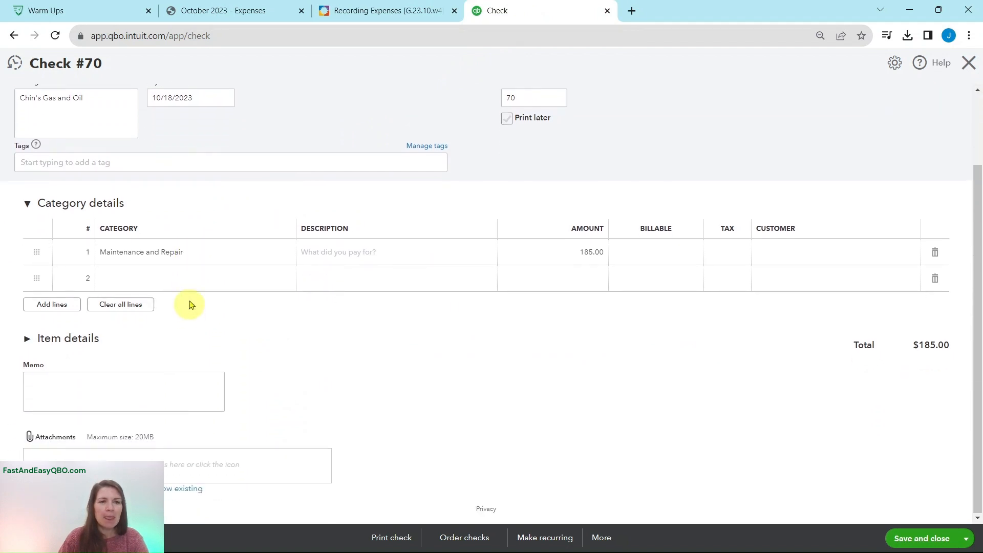
{"action": "left_click", "coordinate": [202, 258]}
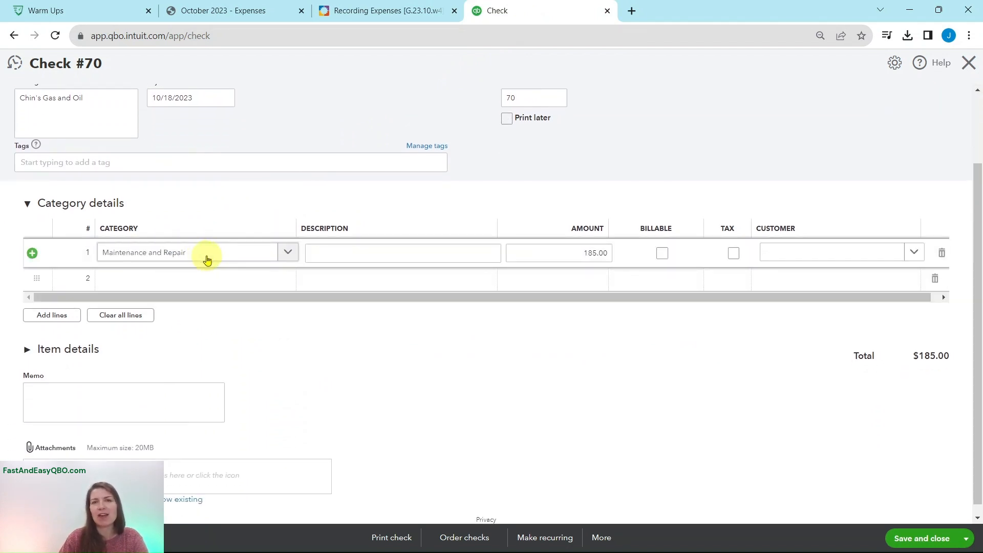
{"action": "left_click", "coordinate": [218, 255]}
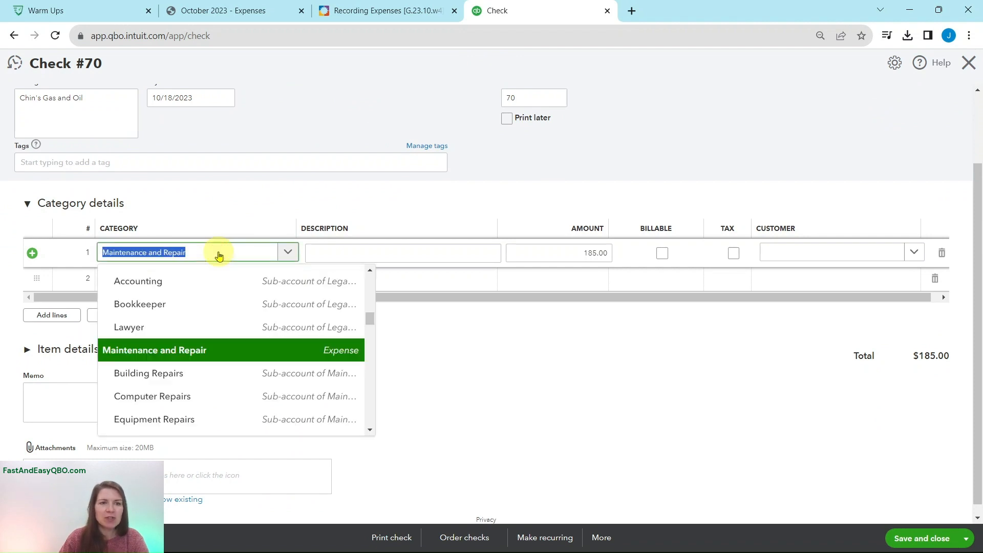
{"action": "scroll", "coordinate": [226, 294], "scroll_direction": "down", "scroll_amount": 1}
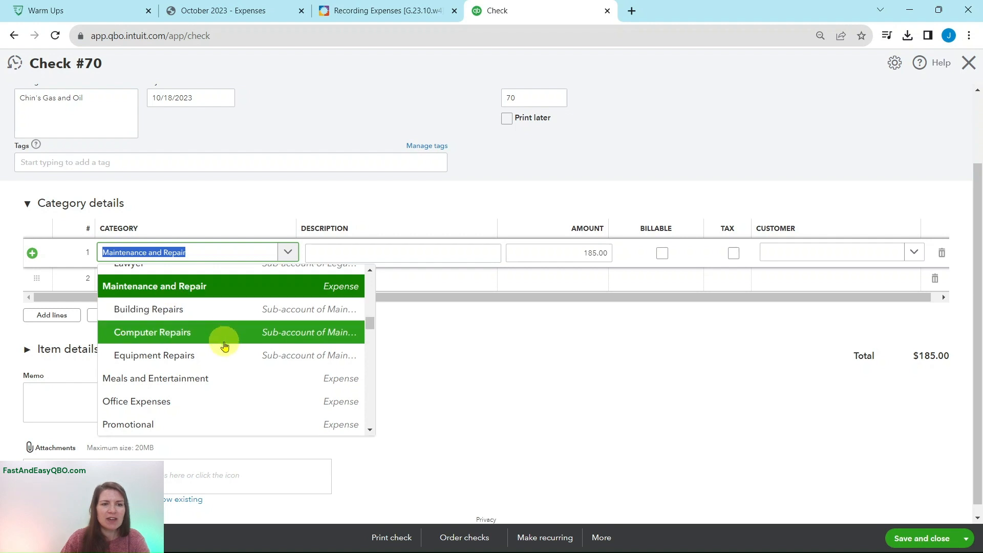
{"action": "left_click", "coordinate": [196, 361]}
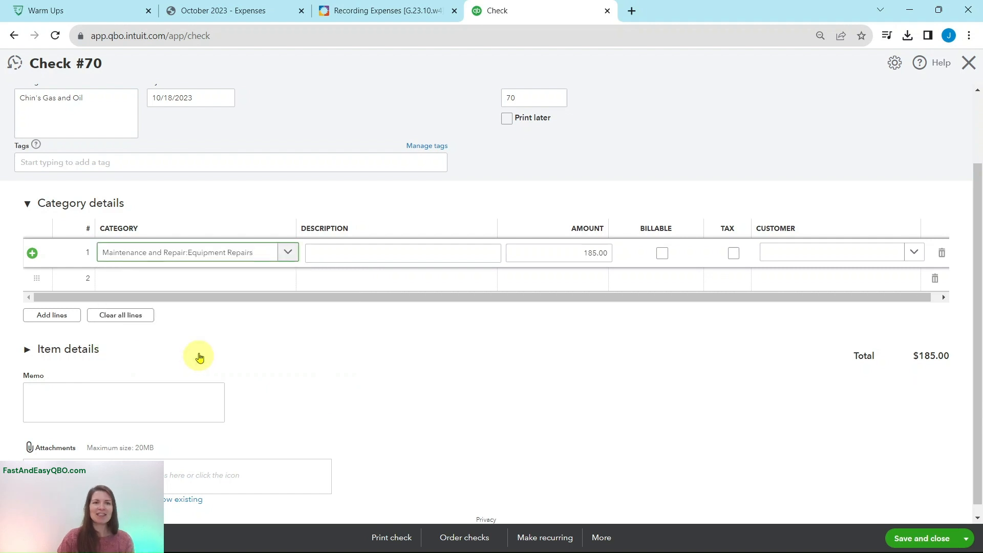
Look up the description in the exercise and enter Stump Grinder Motor Repair on line 1 of the QuickBooks check.
{"action": "left_click", "coordinate": [360, 17]}
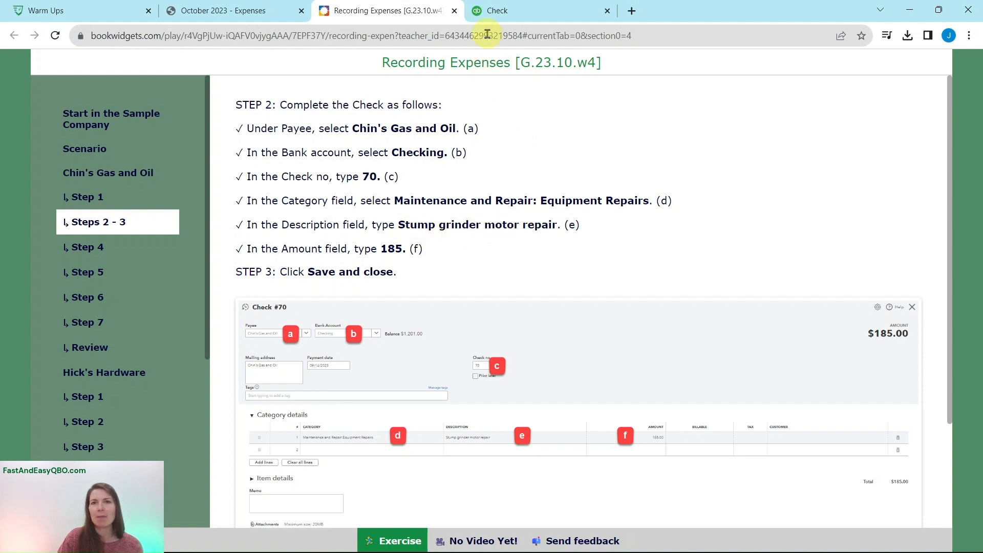
{"action": "left_click", "coordinate": [494, 10]}
{"action": "left_click", "coordinate": [382, 253]}
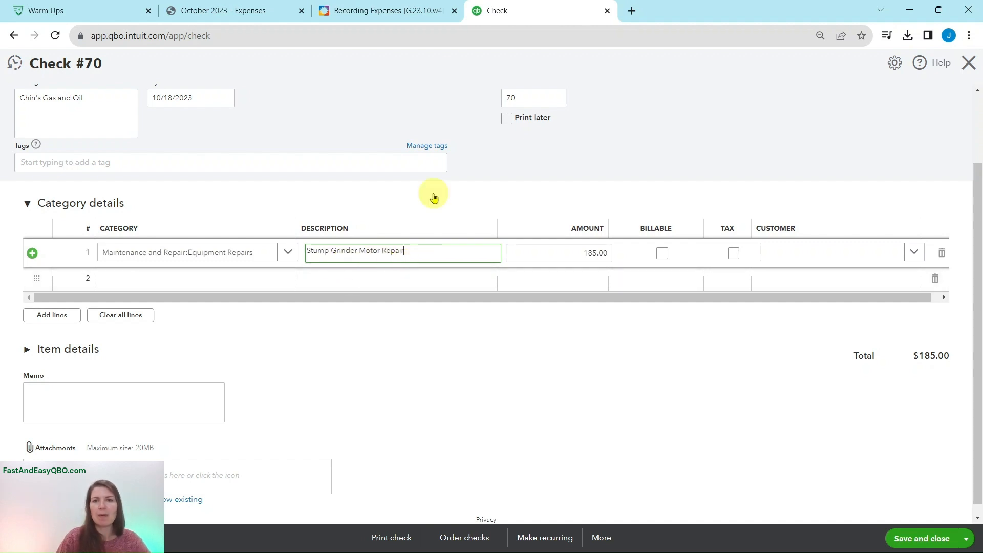
Compare the check's line amount with the exercise instructions and the Chin's Gas & Oil receipt, then return to QuickBooks.
{"action": "left_click", "coordinate": [393, 12]}
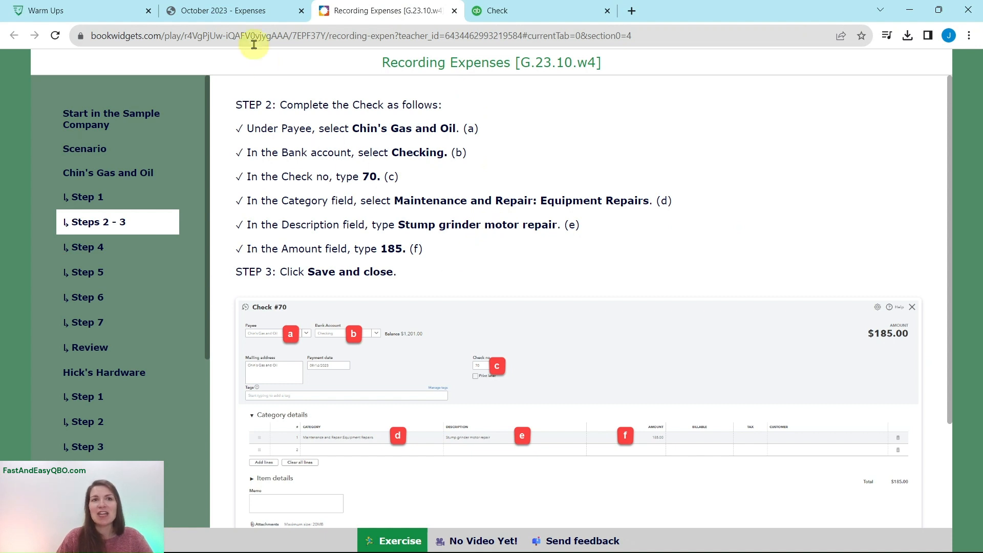
{"action": "left_click", "coordinate": [244, 13]}
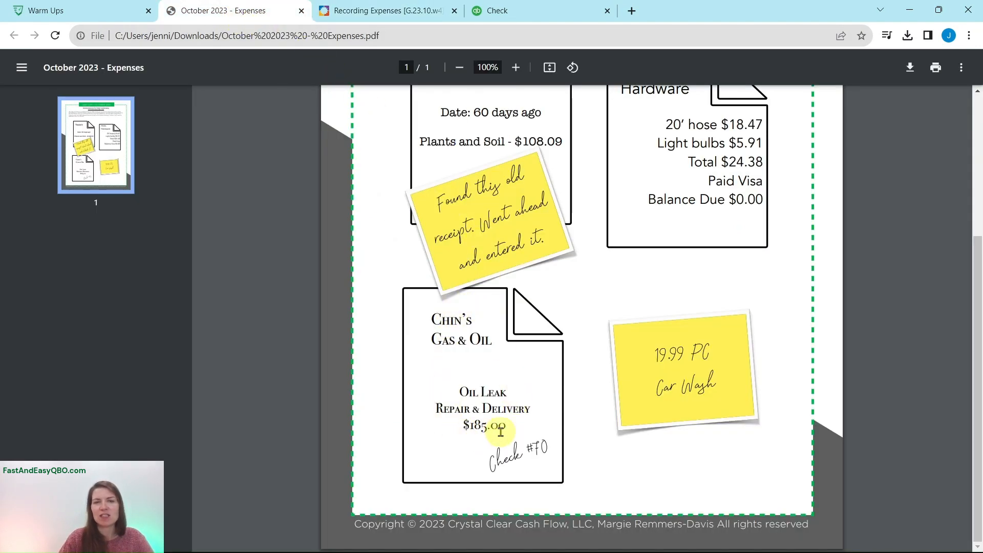
{"action": "left_click", "coordinate": [494, 10]}
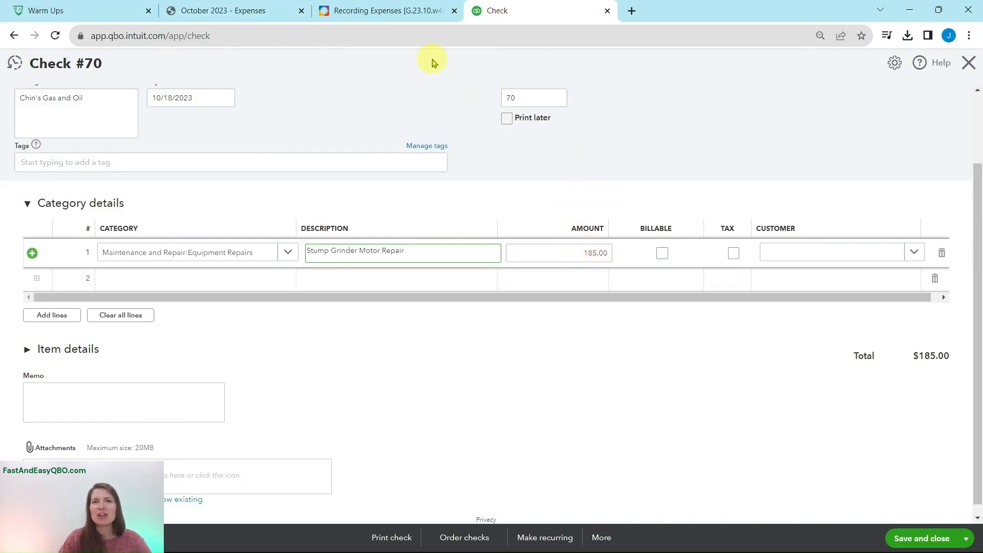
Consult the exercise's Step 3 and try to save and close check 70 in QuickBooks.
{"action": "left_click", "coordinate": [397, 15]}
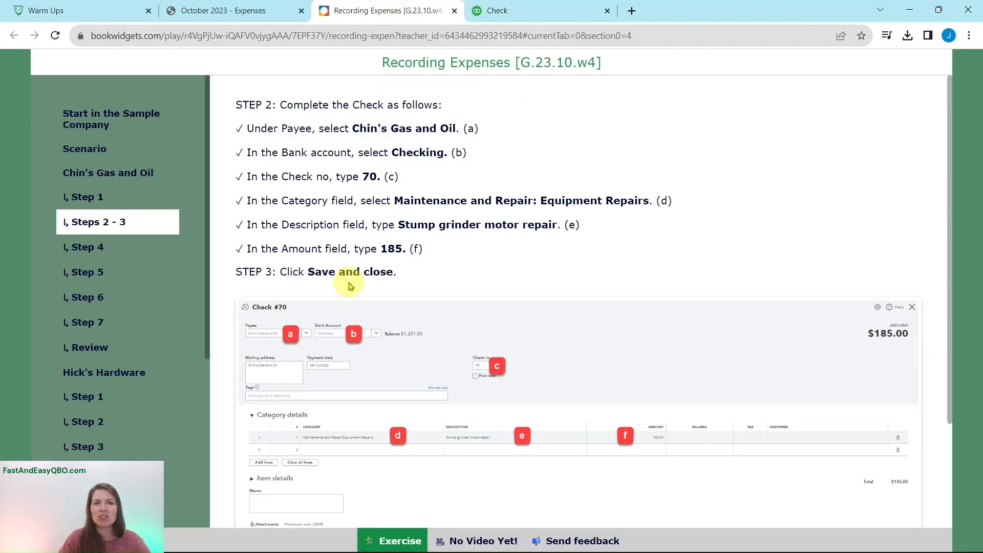
{"action": "left_click", "coordinate": [498, 12]}
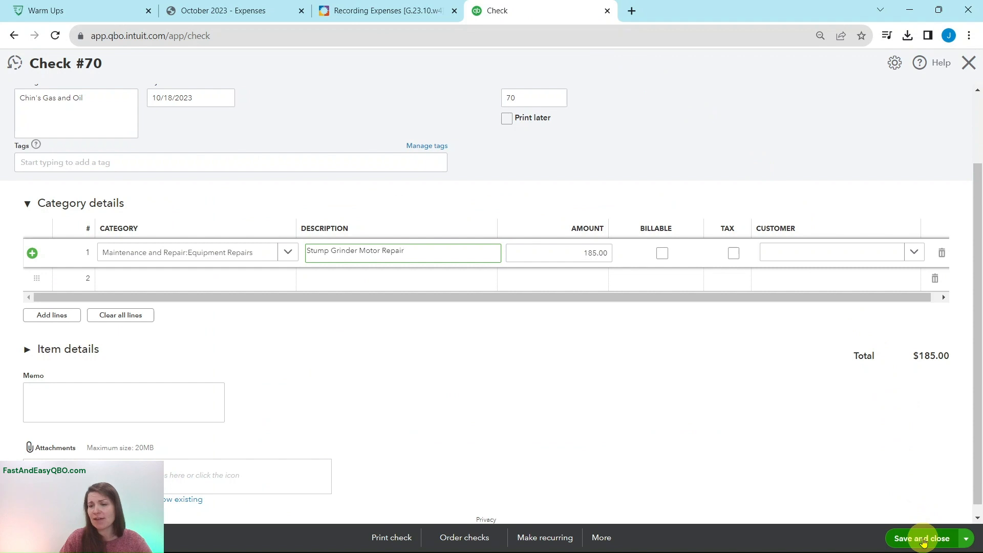
{"action": "left_click", "coordinate": [925, 539]}
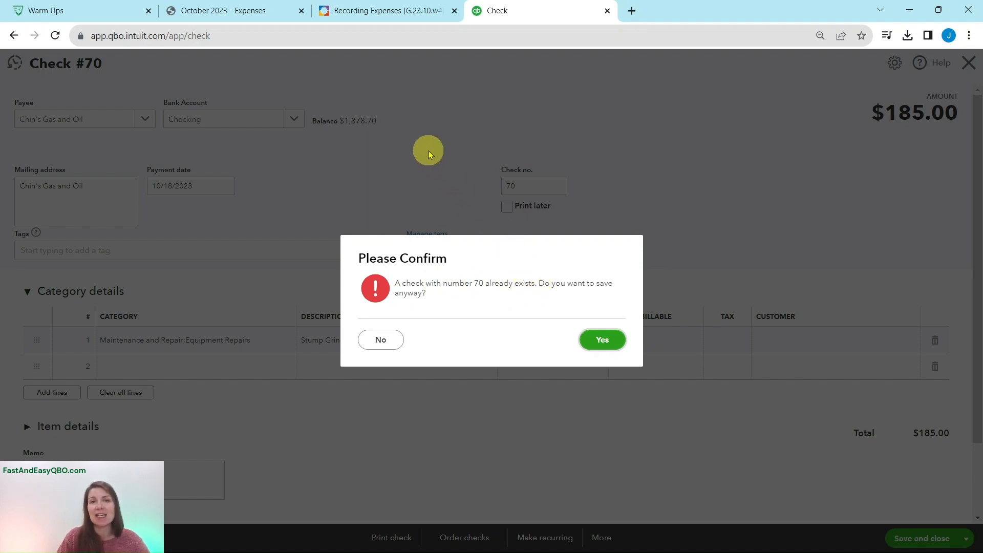
Consult the exercise's Step 4 and decline saving the QuickBooks check with the duplicate number 70.
{"action": "left_click", "coordinate": [383, 11]}
{"action": "left_click", "coordinate": [122, 246]}
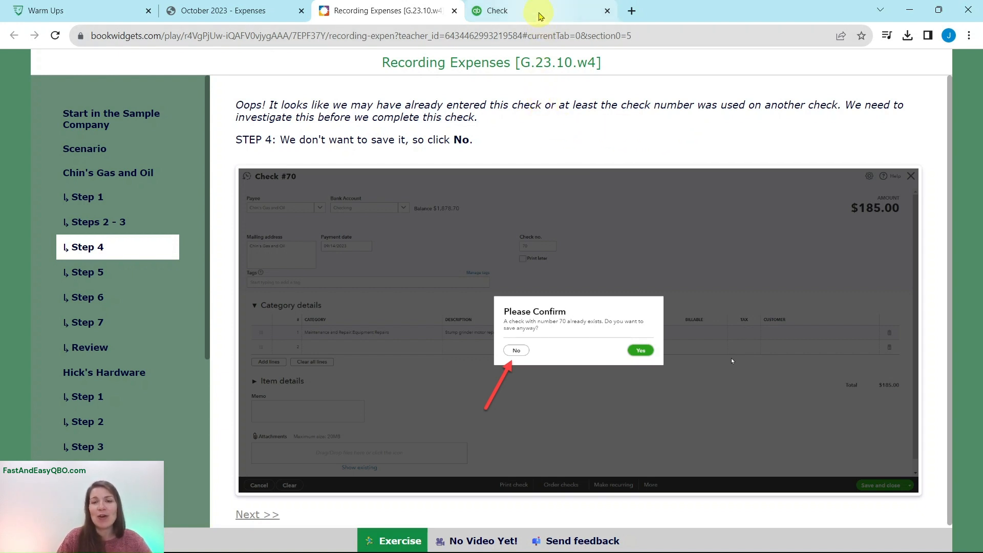
{"action": "left_click", "coordinate": [538, 12]}
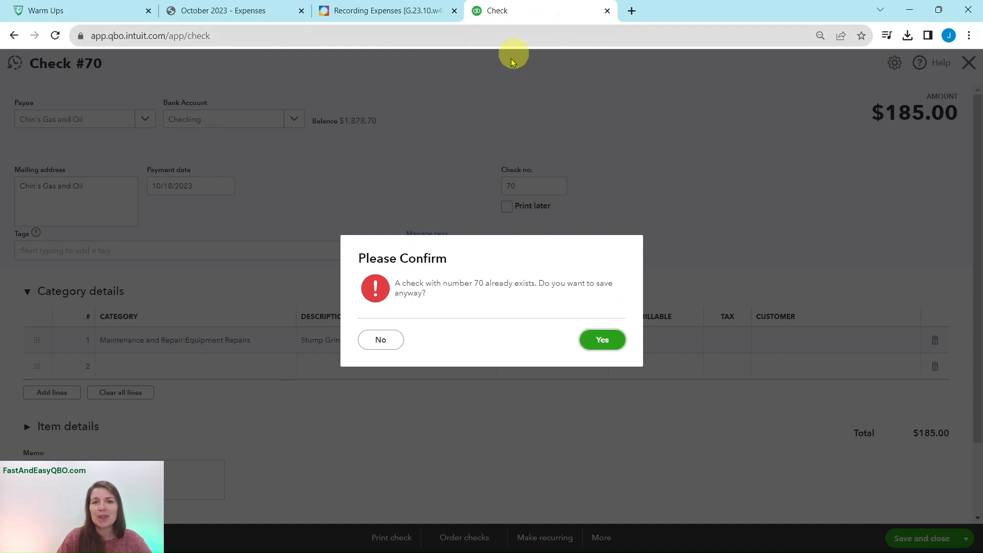
{"action": "left_click", "coordinate": [381, 340]}
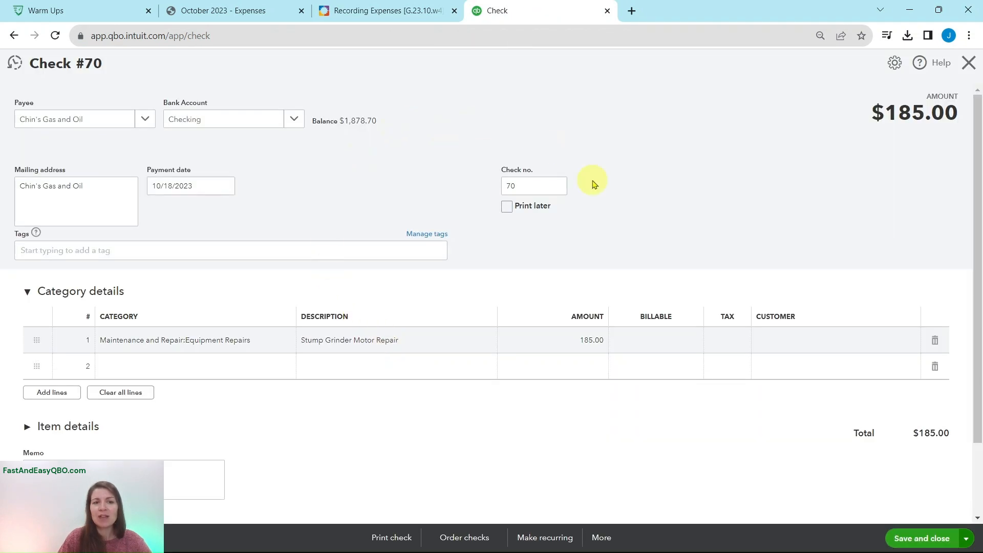
Consult the exercise's Step 5 and exit the QuickBooks check for Chin's Gas and Oil without saving it.
{"action": "left_click", "coordinate": [387, 12]}
{"action": "left_click", "coordinate": [102, 272]}
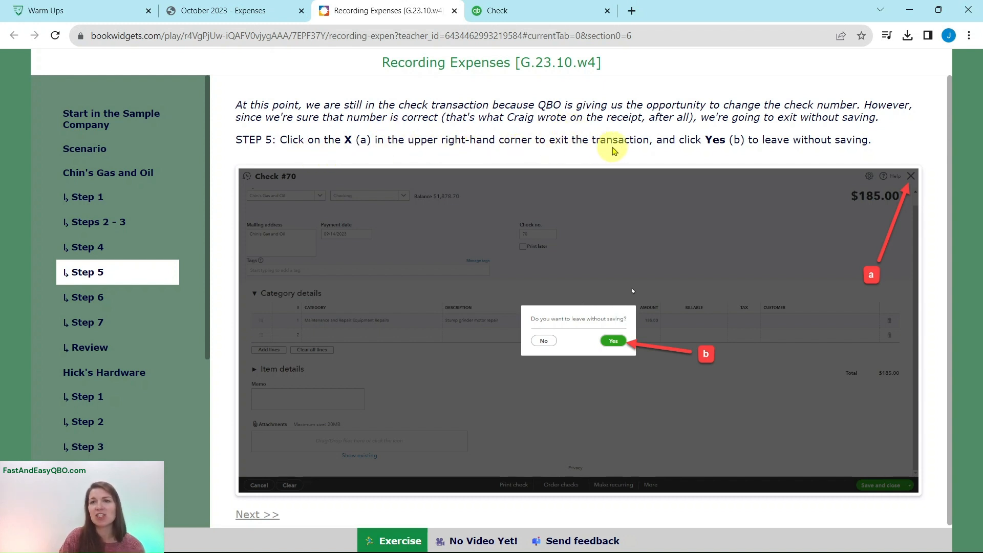
{"action": "left_click", "coordinate": [548, 13]}
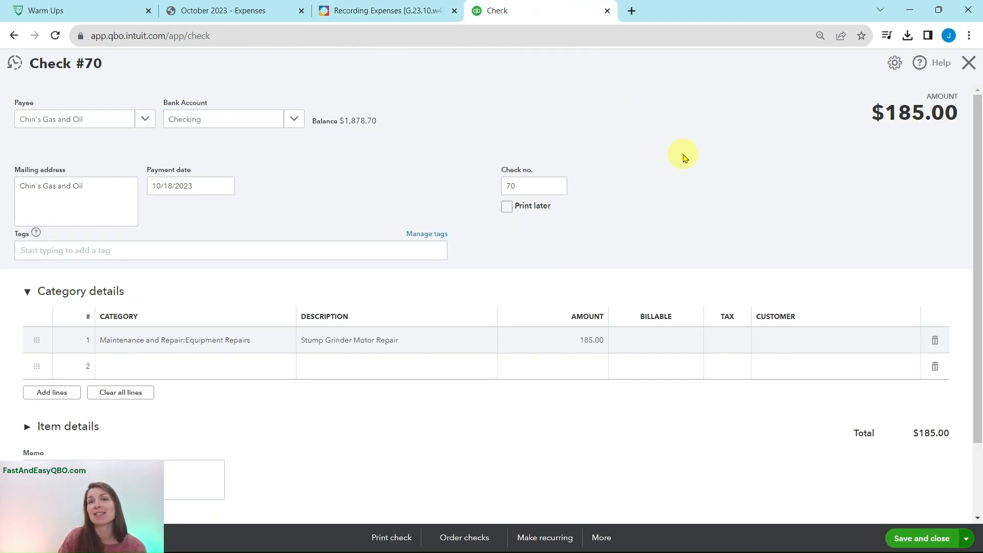
{"action": "left_click", "coordinate": [970, 65]}
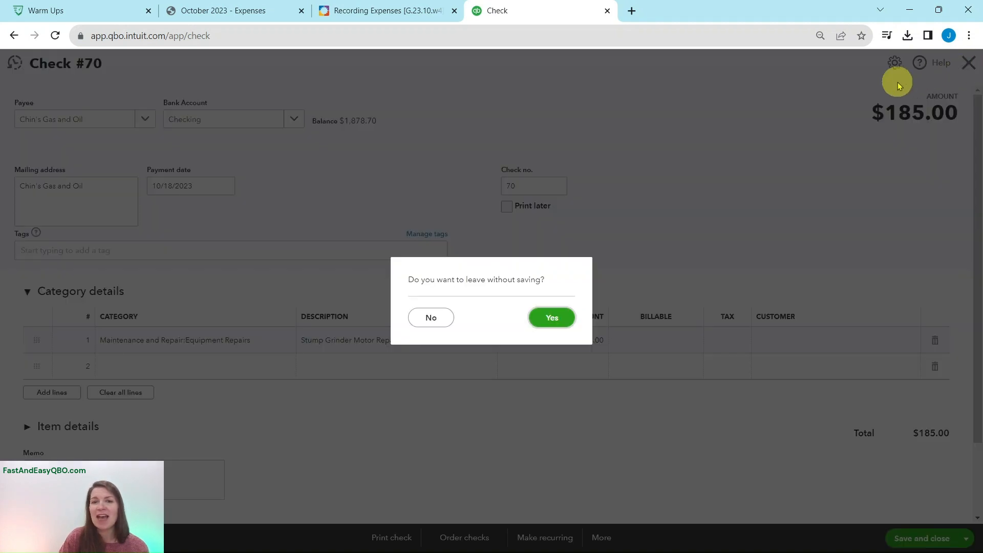
{"action": "left_click", "coordinate": [553, 319]}
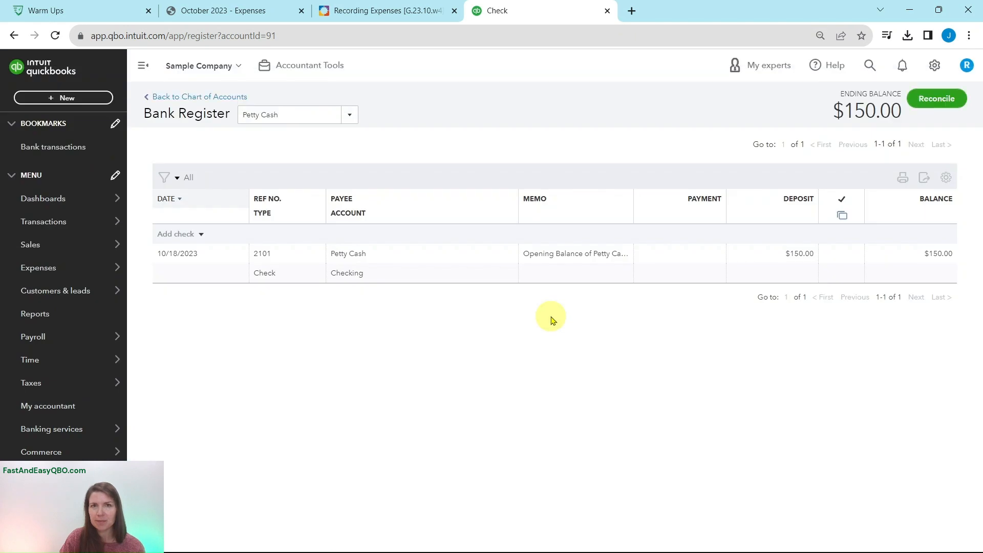
Consult the exercise's Step 6 and open the Vendors list in QuickBooks.
{"action": "left_click", "coordinate": [382, 12]}
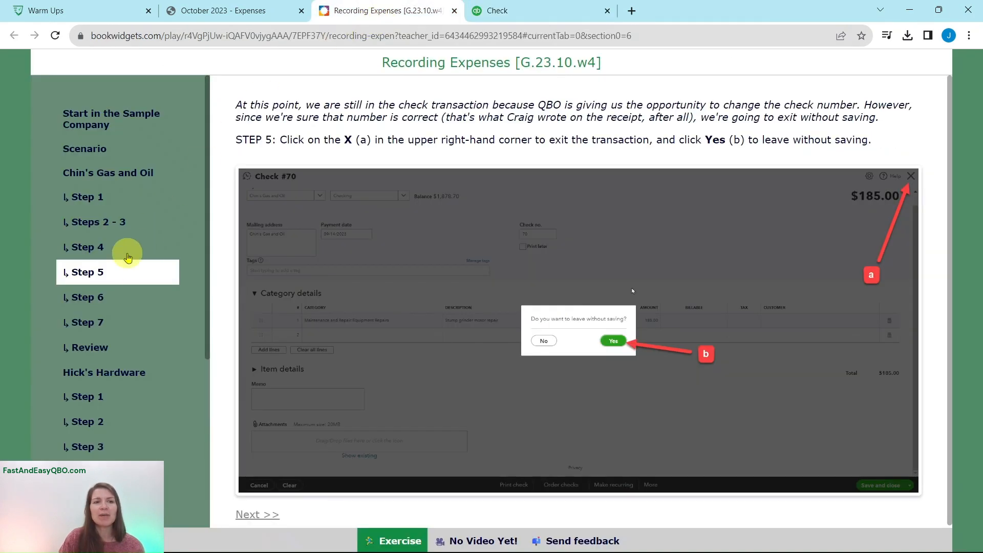
{"action": "left_click", "coordinate": [99, 303]}
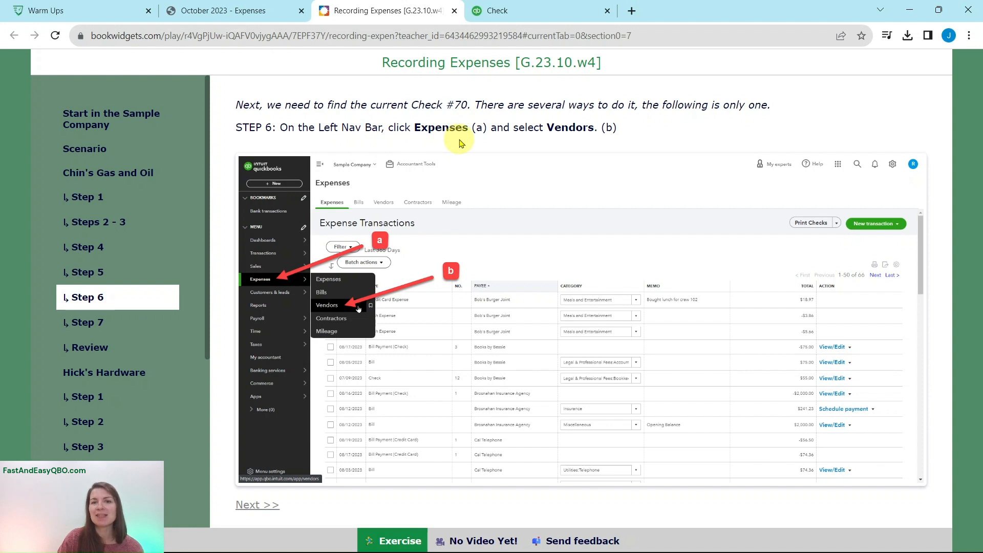
{"action": "left_click", "coordinate": [537, 13]}
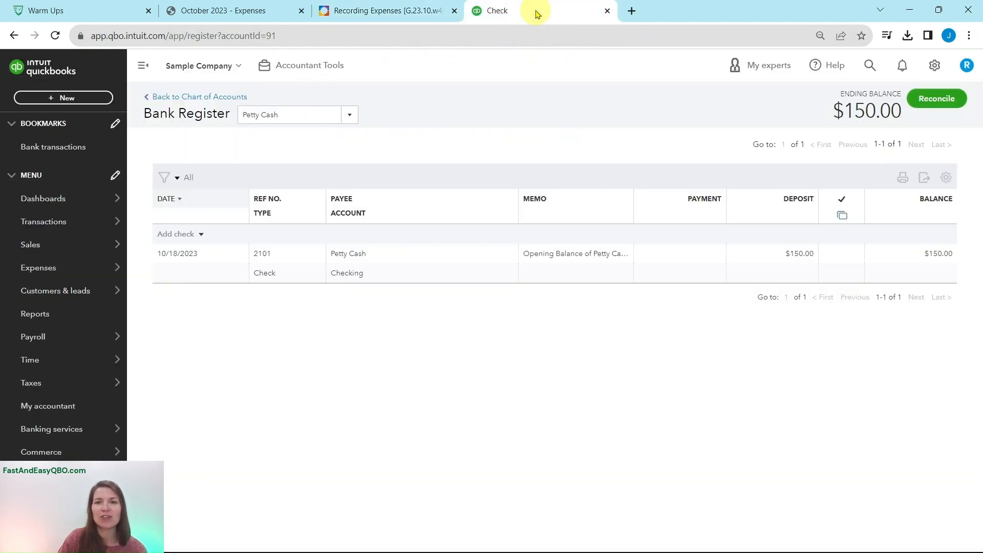
{"action": "mouse_move", "coordinate": [47, 273]}
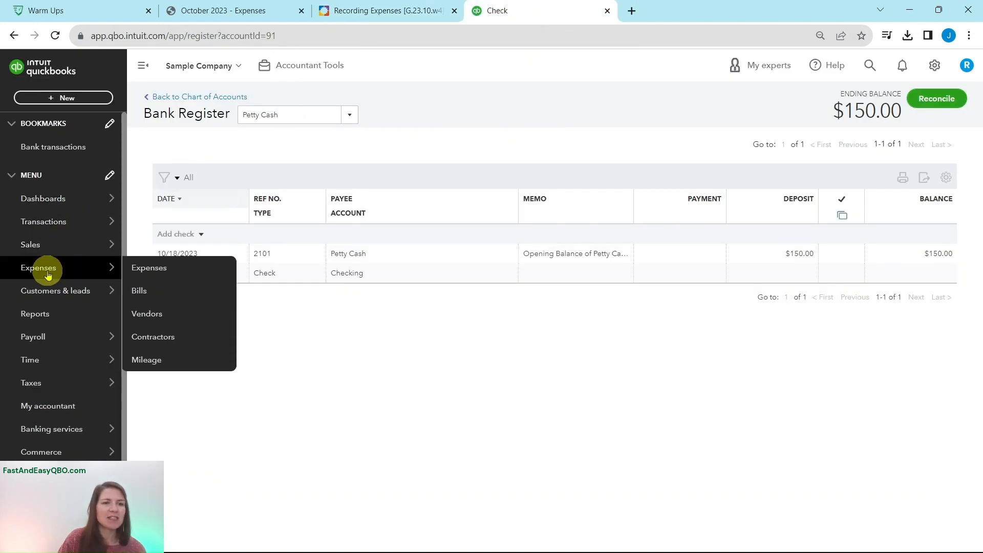
{"action": "left_click", "coordinate": [168, 319]}
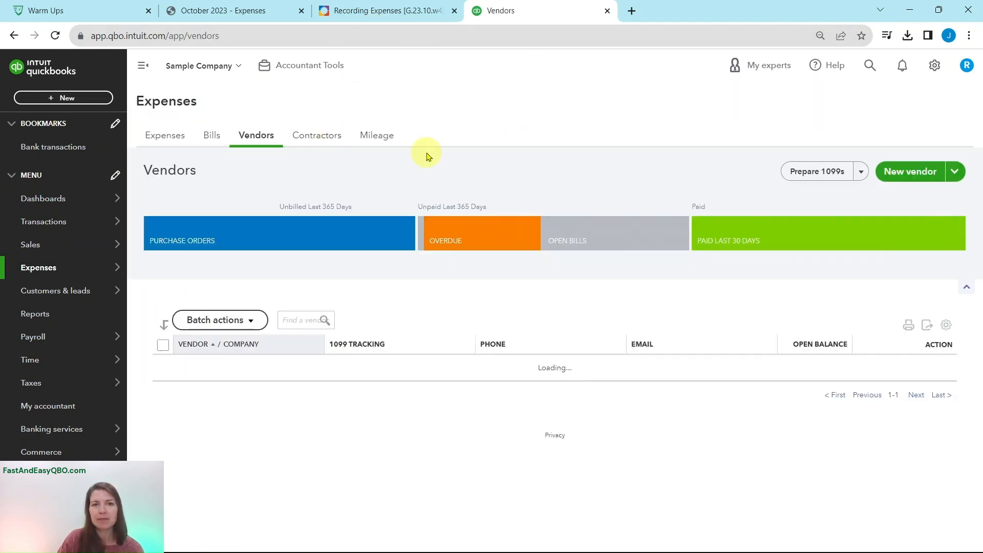
Consult the exercise's Step 7 and review the Chin's Gas and Oil vendor transactions in QuickBooks for the existing check 70.
{"action": "left_click", "coordinate": [407, 11]}
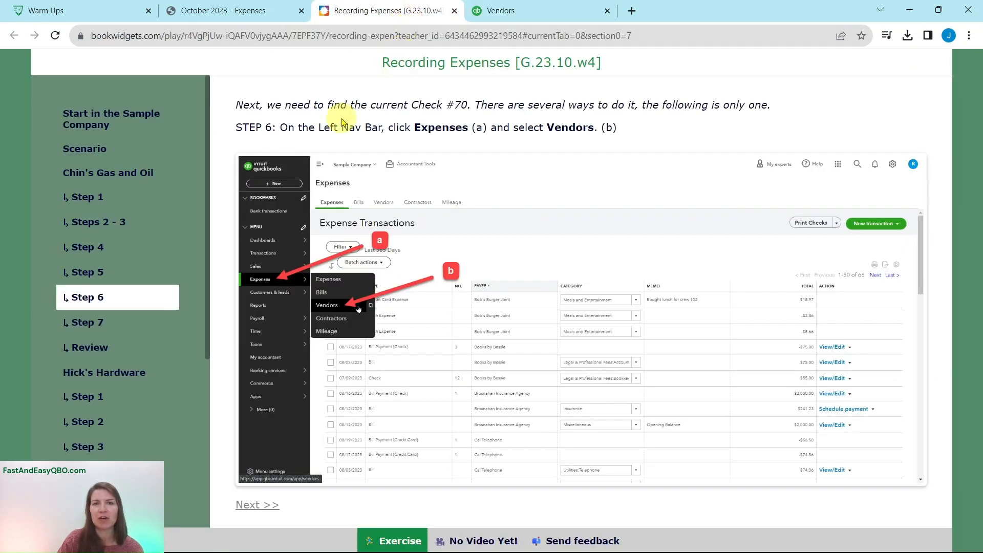
{"action": "left_click", "coordinate": [111, 326]}
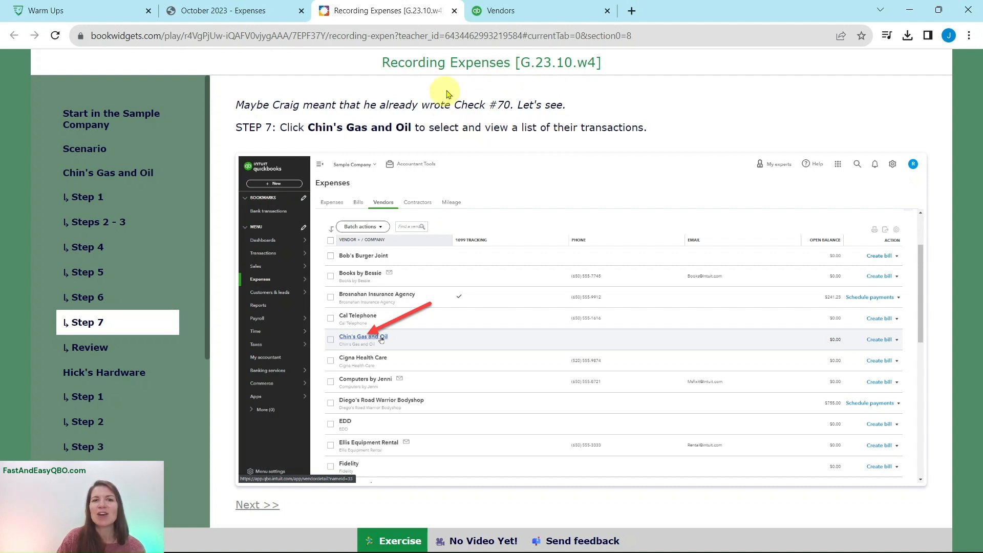
{"action": "left_click", "coordinate": [521, 10]}
{"action": "scroll", "coordinate": [626, 259], "scroll_direction": "down", "scroll_amount": 3}
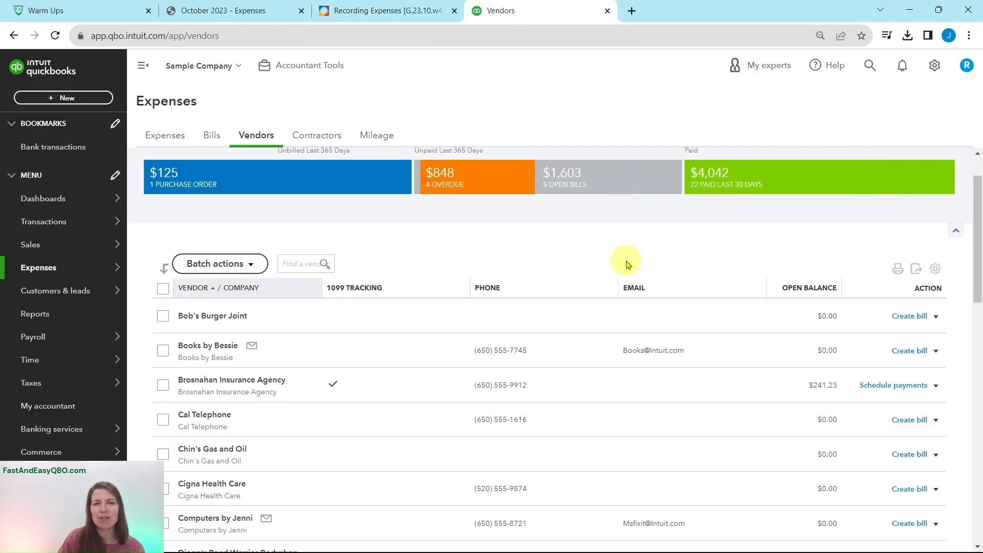
{"action": "scroll", "coordinate": [629, 260], "scroll_direction": "down", "scroll_amount": 2}
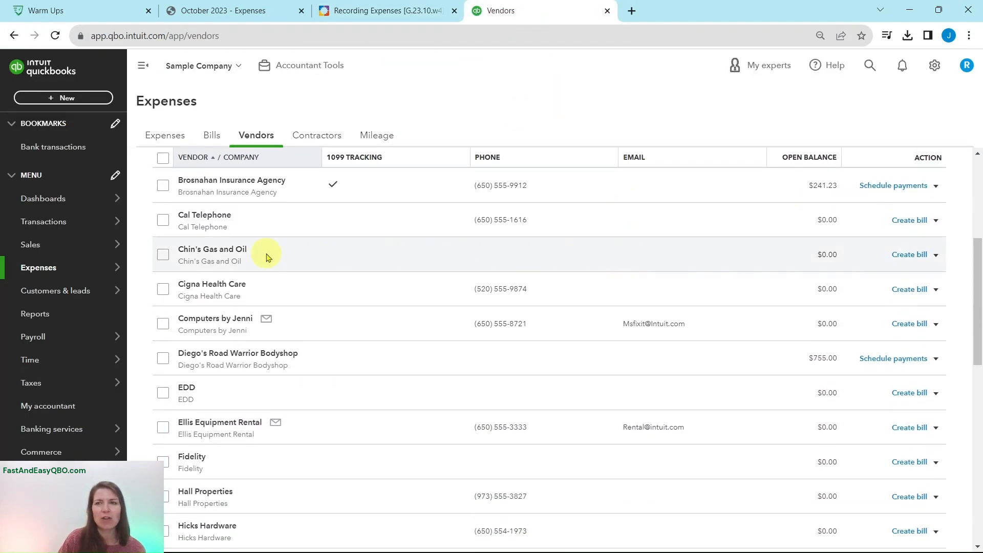
{"action": "left_click", "coordinate": [219, 254]}
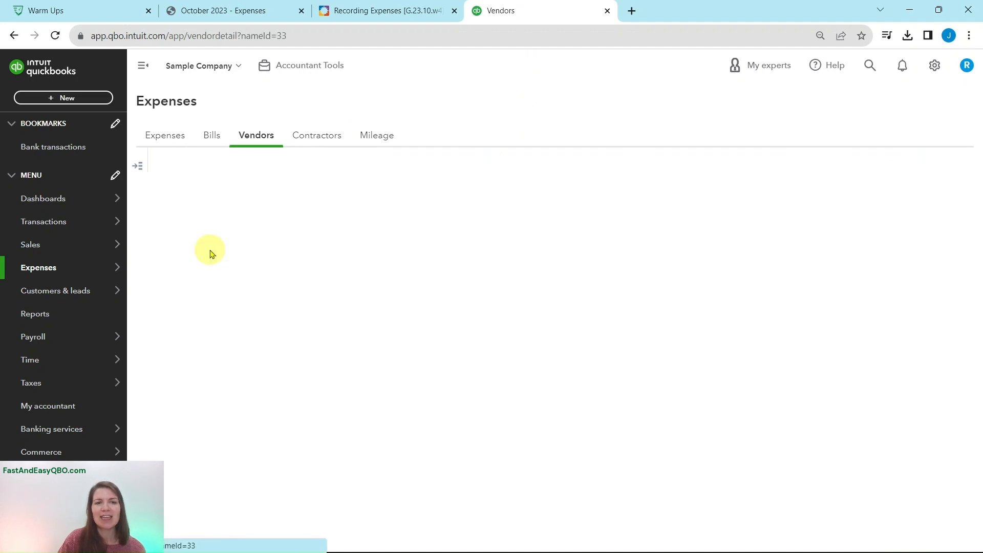
{"action": "scroll", "coordinate": [654, 252], "scroll_direction": "down", "scroll_amount": 1}
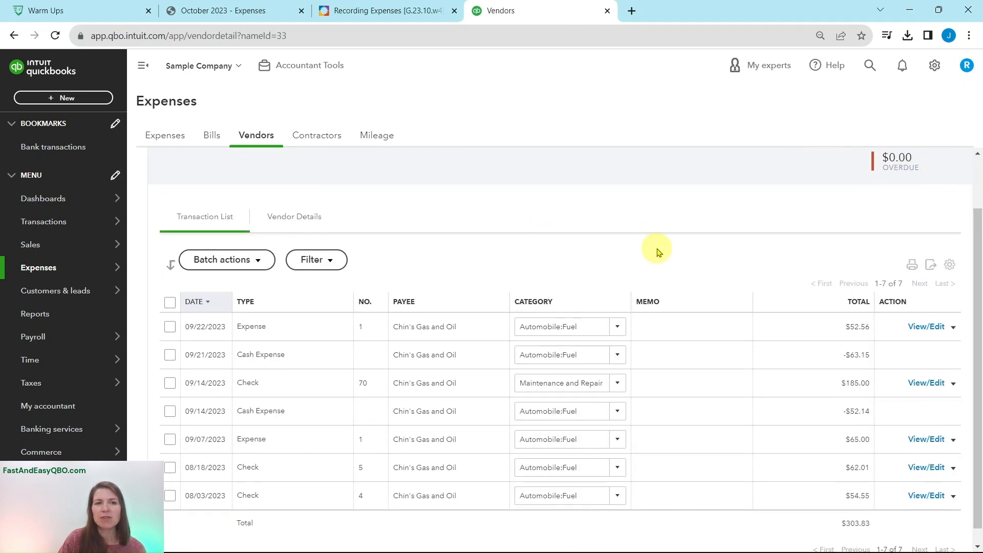
{"action": "scroll", "coordinate": [654, 252], "scroll_direction": "up", "scroll_amount": 1}
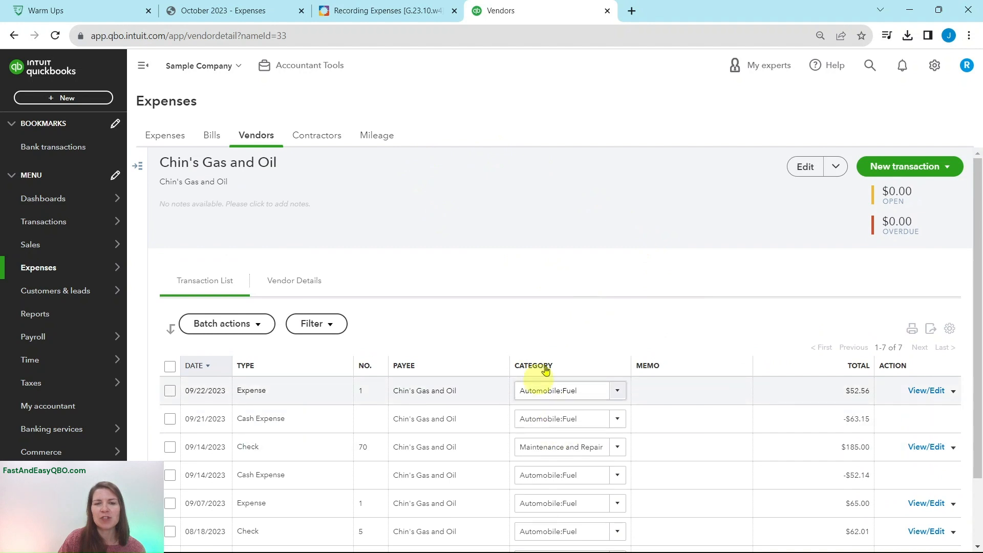
{"action": "scroll", "coordinate": [613, 292], "scroll_direction": "down", "scroll_amount": 2}
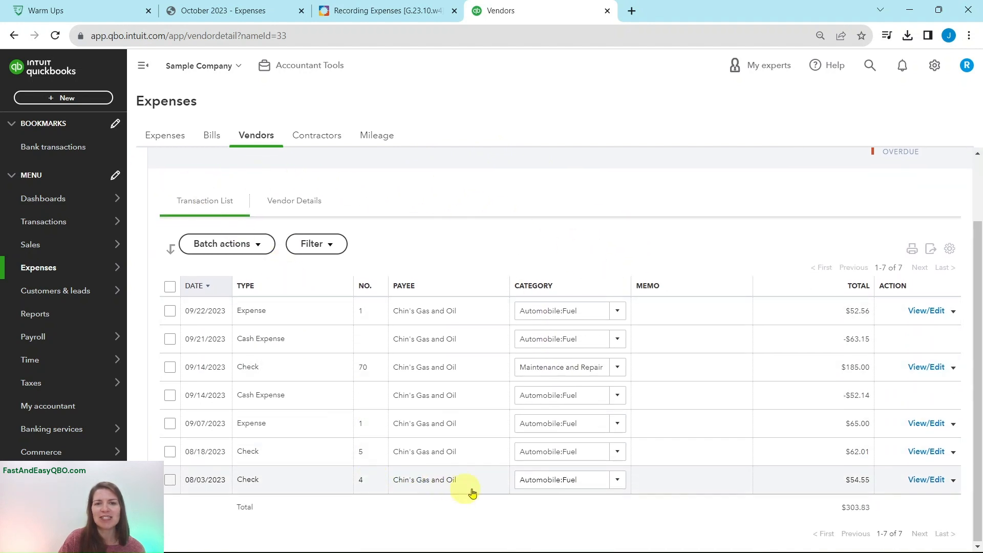
Read the exercise's Review of Chin's Gas and Oil and compare it with check 70 in the QuickBooks vendor transactions.
{"action": "left_click", "coordinate": [352, 14]}
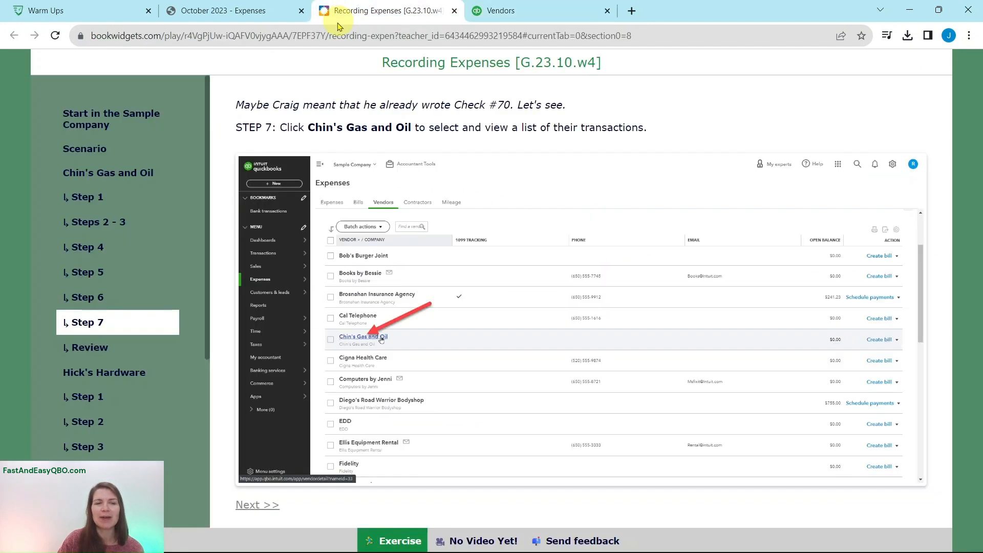
{"action": "left_click", "coordinate": [87, 351]}
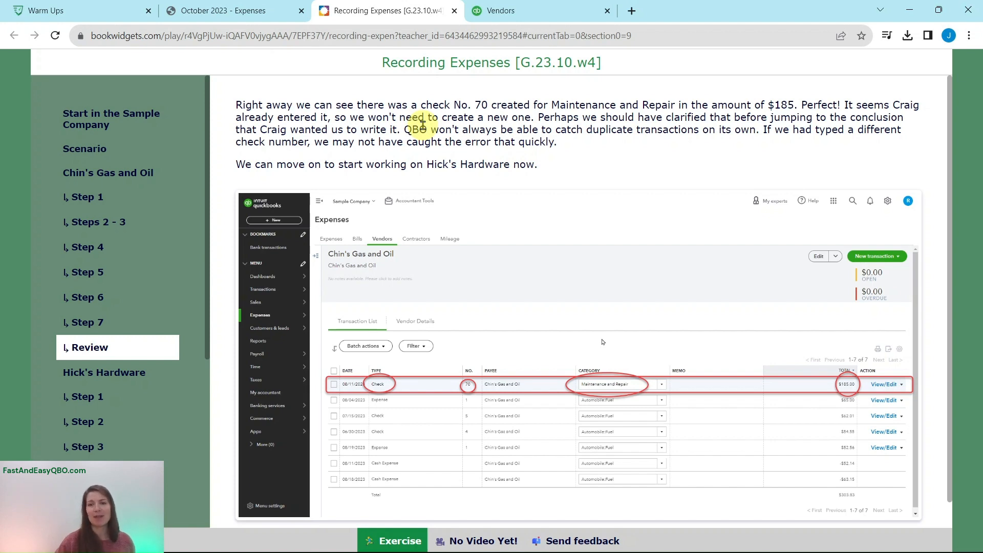
{"action": "left_click", "coordinate": [479, 9]}
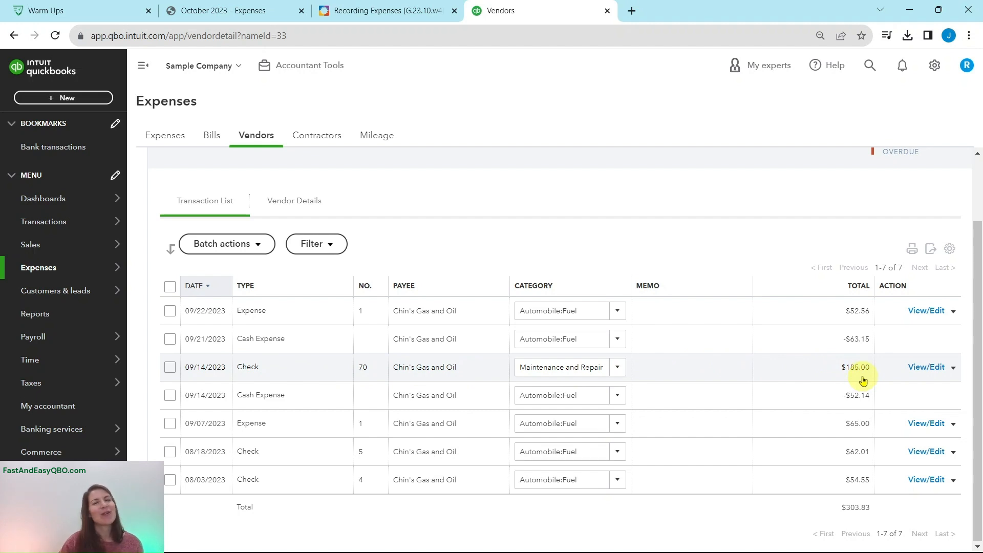
{"action": "left_click", "coordinate": [391, 11]}
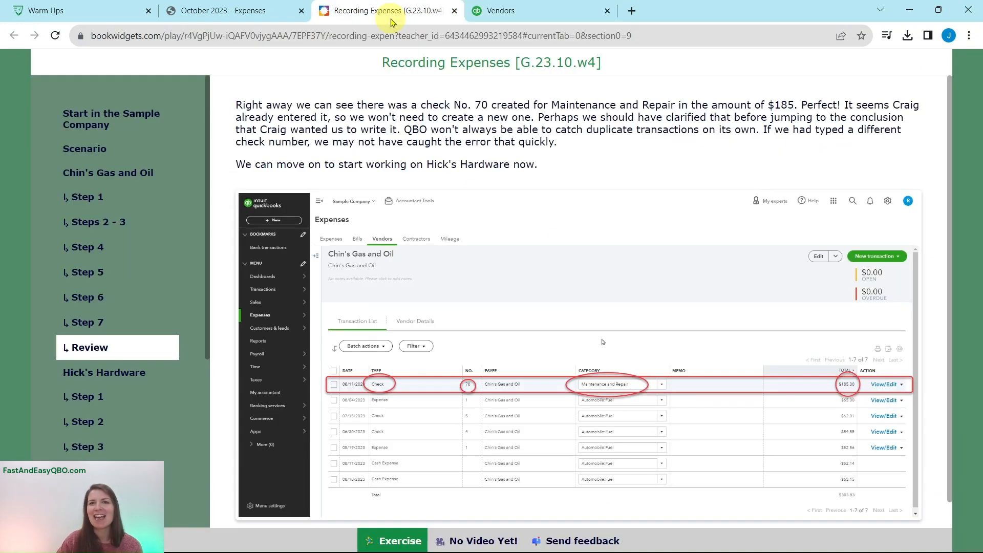
Read the exercise's Hick's Hardware introduction and Step 1, and open the chart of accounts in QuickBooks.
{"action": "left_click", "coordinate": [83, 381]}
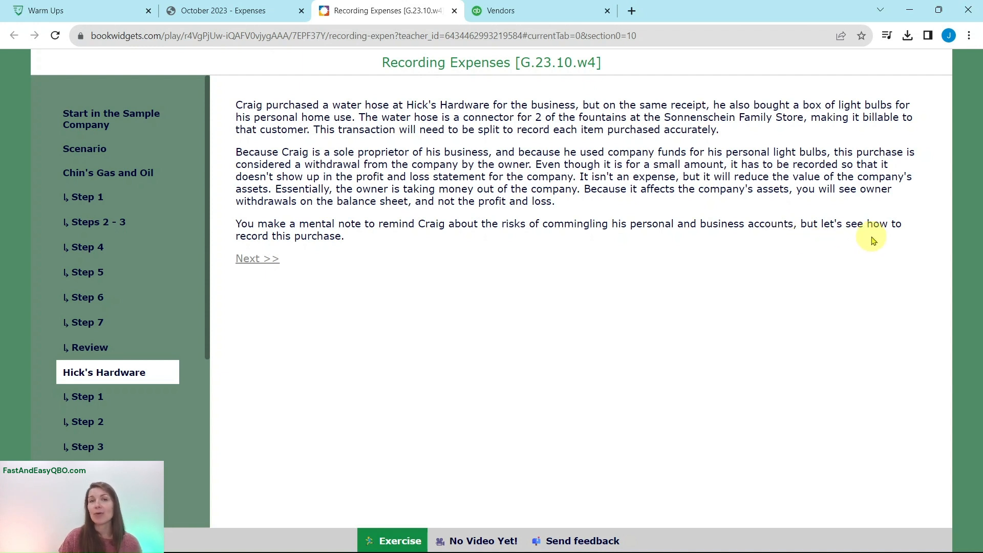
{"action": "scroll", "coordinate": [103, 287], "scroll_direction": "down", "scroll_amount": 4}
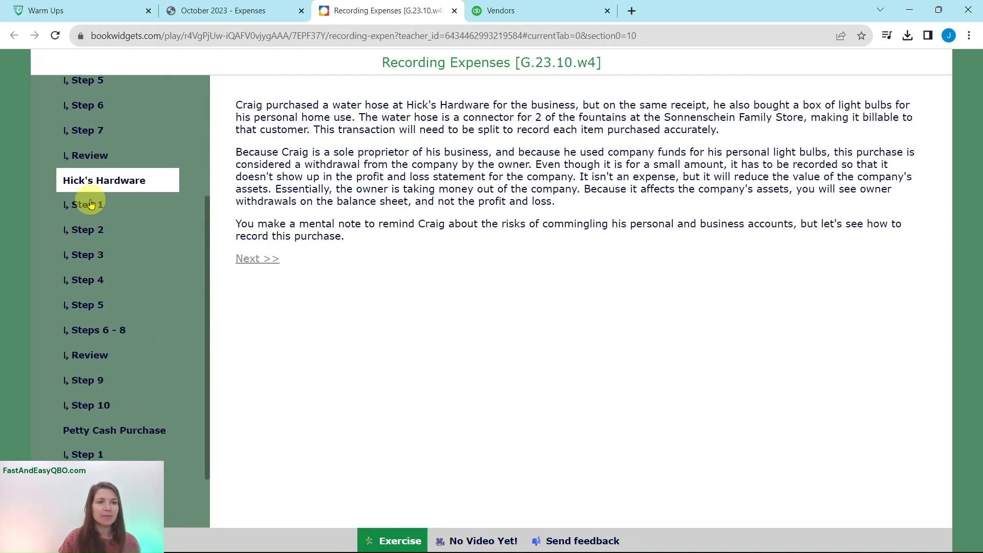
{"action": "left_click", "coordinate": [91, 204]}
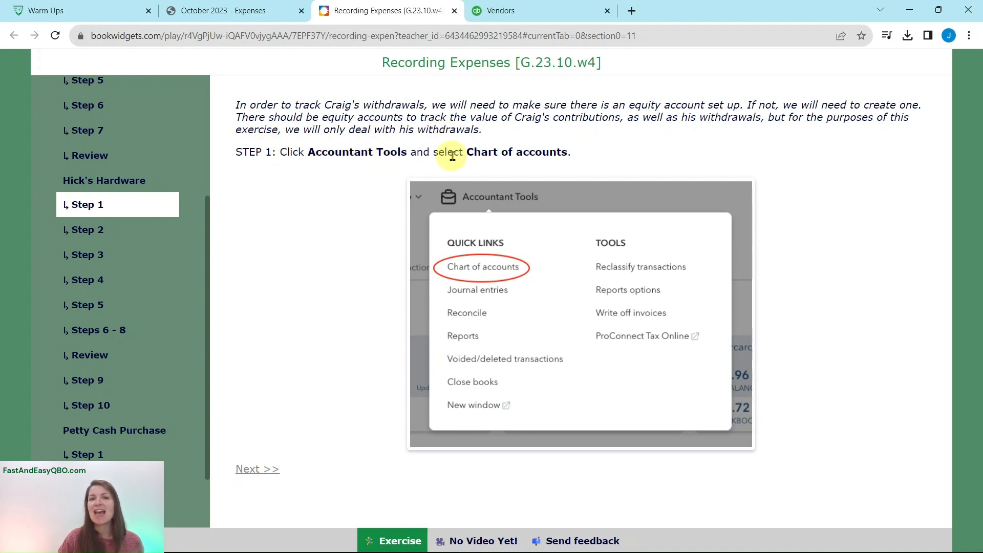
{"action": "left_click", "coordinate": [509, 15]}
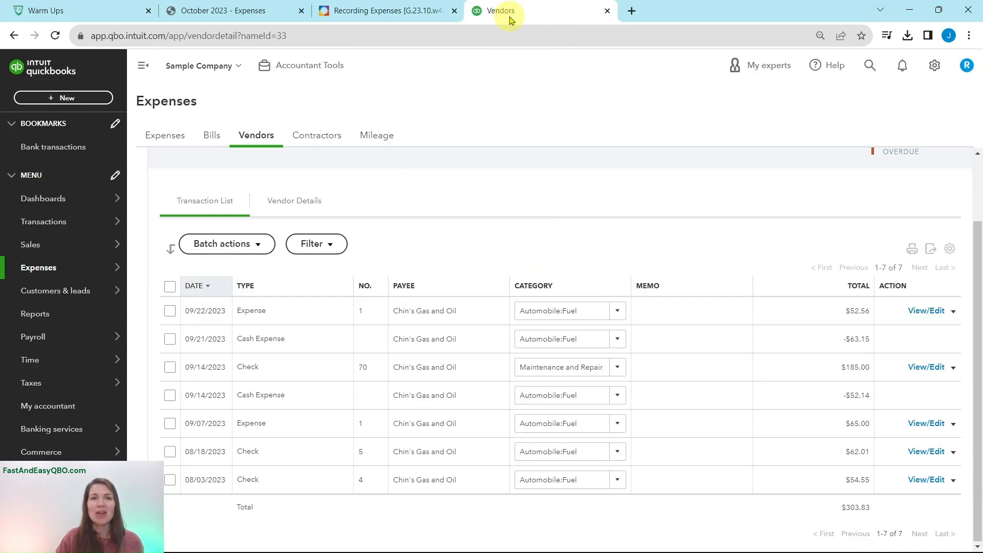
{"action": "left_click", "coordinate": [291, 70]}
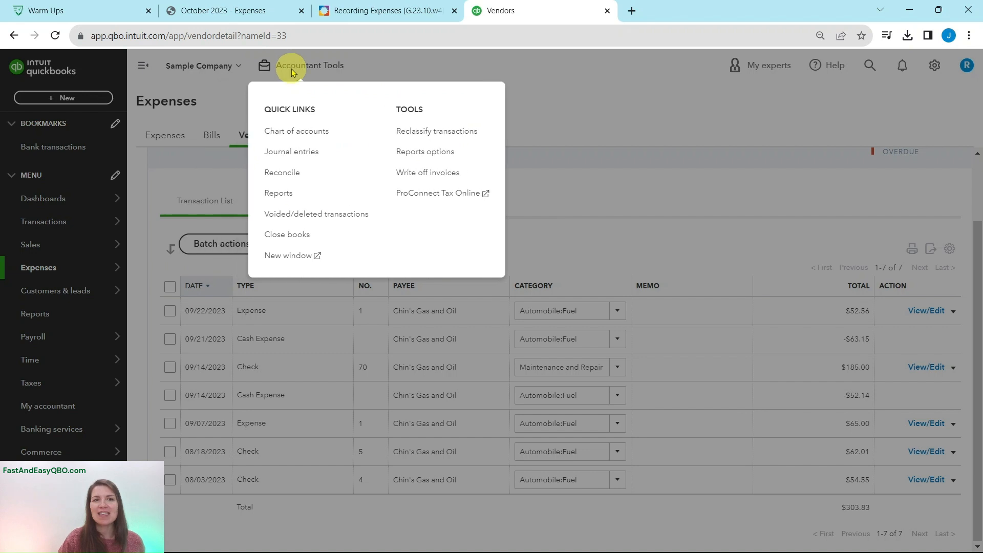
{"action": "left_click", "coordinate": [287, 138]}
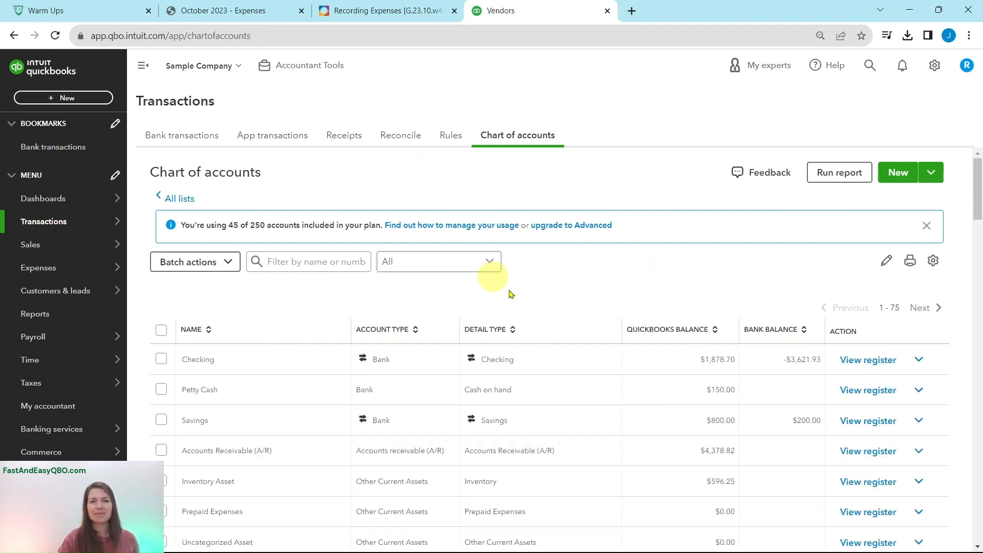
Consult Step 2 for Hick's Hardware, sort the QuickBooks chart of accounts by account type and look through its equity accounts.
{"action": "left_click", "coordinate": [382, 16]}
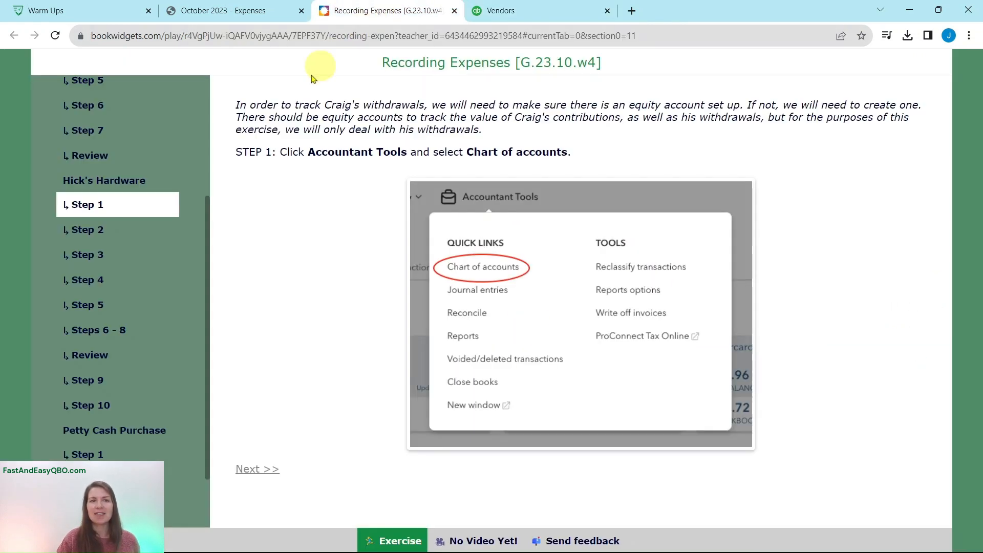
{"action": "left_click", "coordinate": [111, 230]}
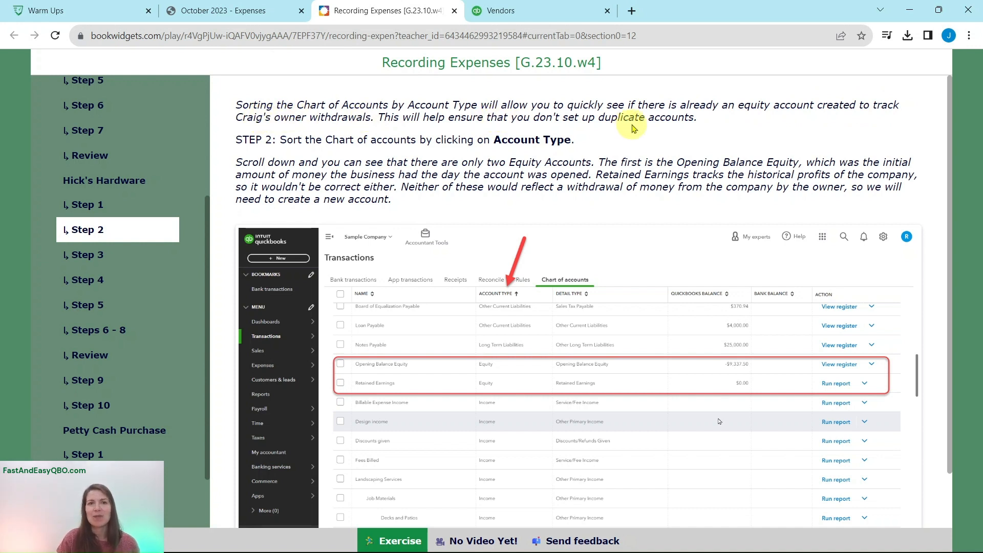
{"action": "left_click", "coordinate": [511, 17]}
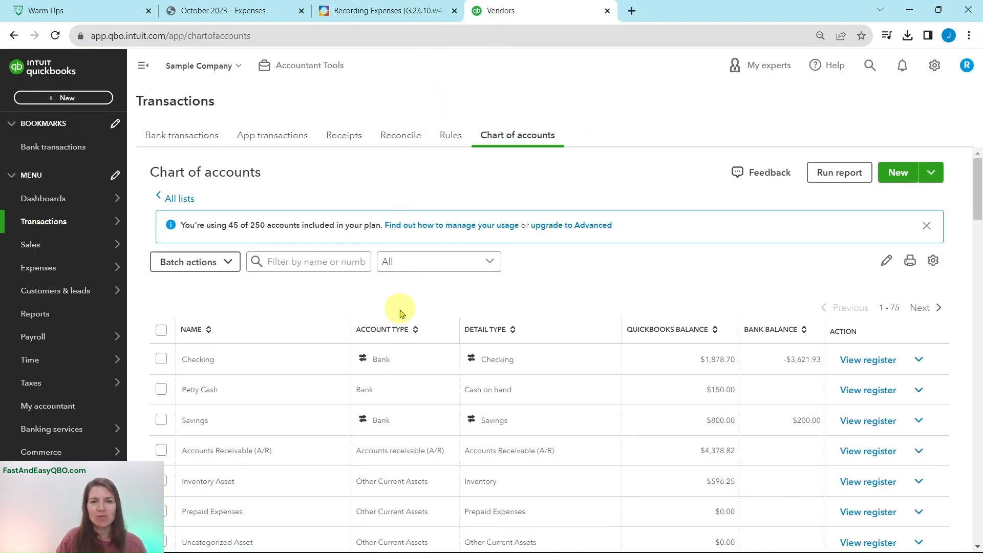
{"action": "left_click", "coordinate": [401, 332]}
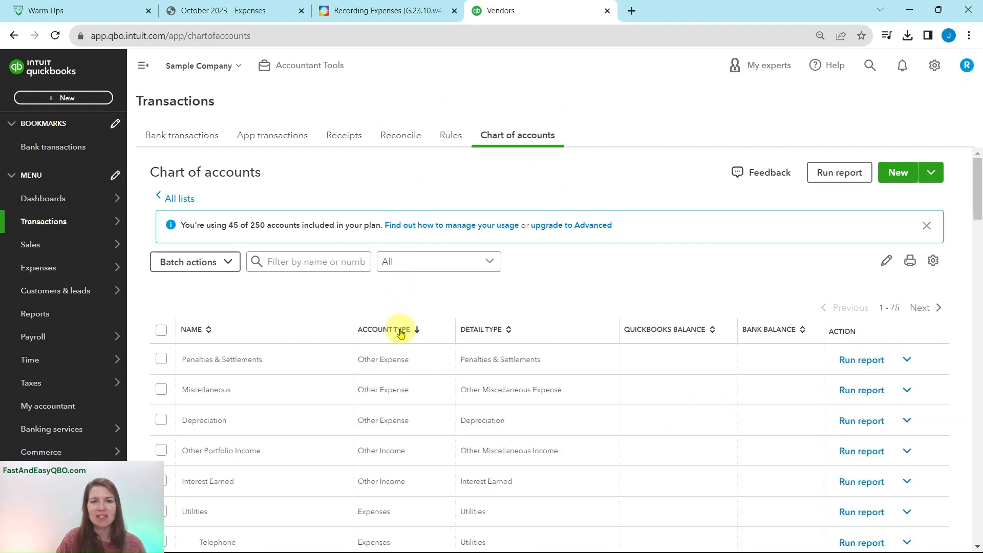
{"action": "scroll", "coordinate": [409, 323], "scroll_direction": "down", "scroll_amount": 2}
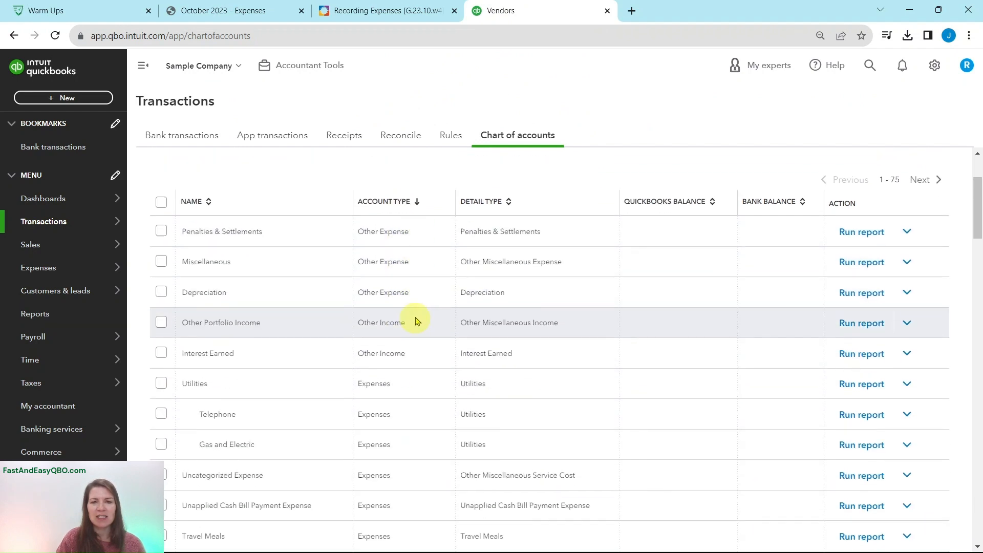
{"action": "scroll", "coordinate": [407, 228], "scroll_direction": "down", "scroll_amount": 2}
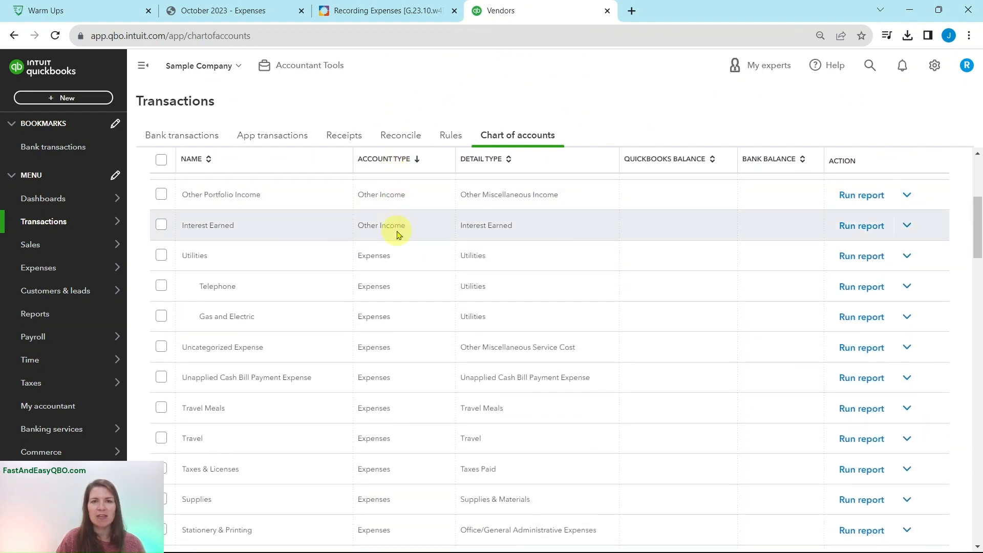
{"action": "scroll", "coordinate": [386, 243], "scroll_direction": "down", "scroll_amount": 10}
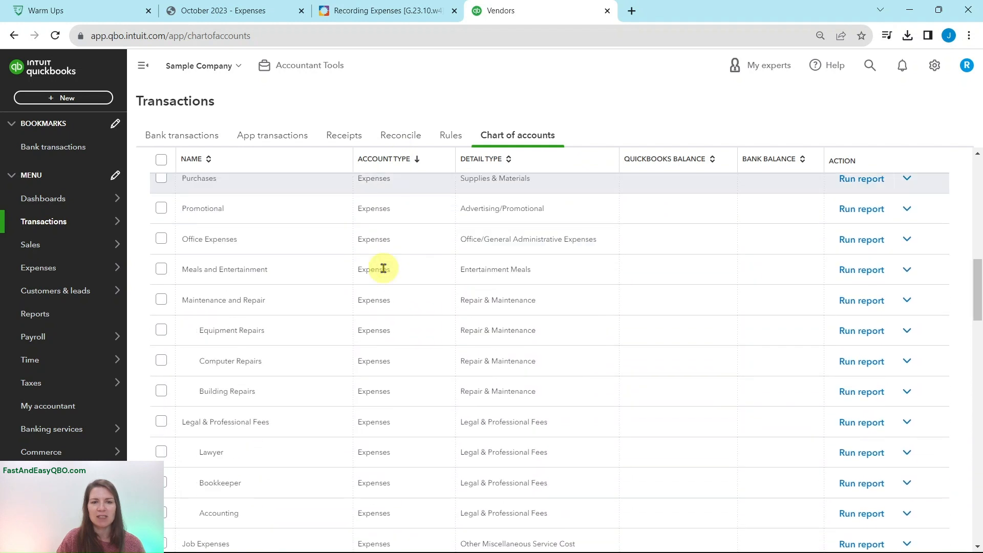
{"action": "scroll", "coordinate": [384, 268], "scroll_direction": "down", "scroll_amount": 12}
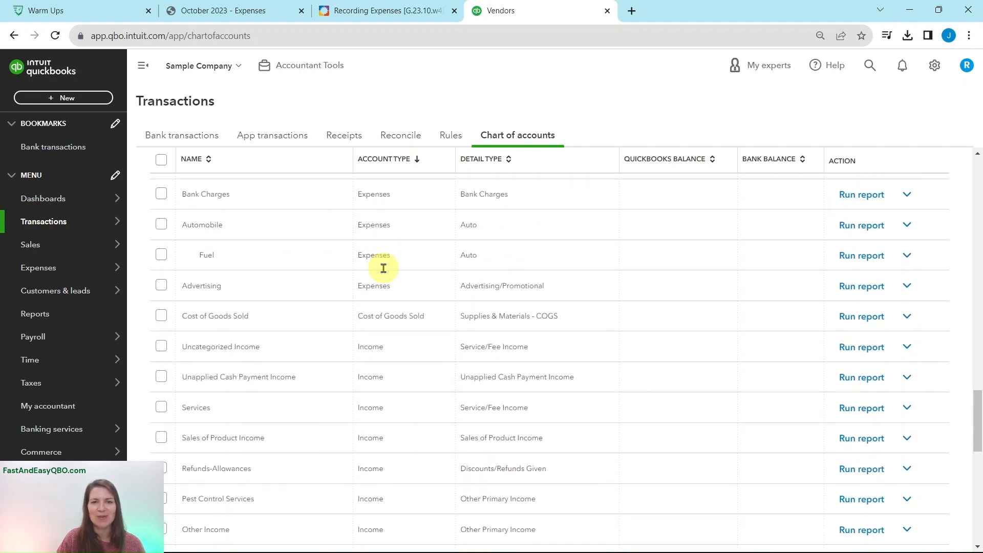
{"action": "scroll", "coordinate": [384, 272], "scroll_direction": "down", "scroll_amount": 9}
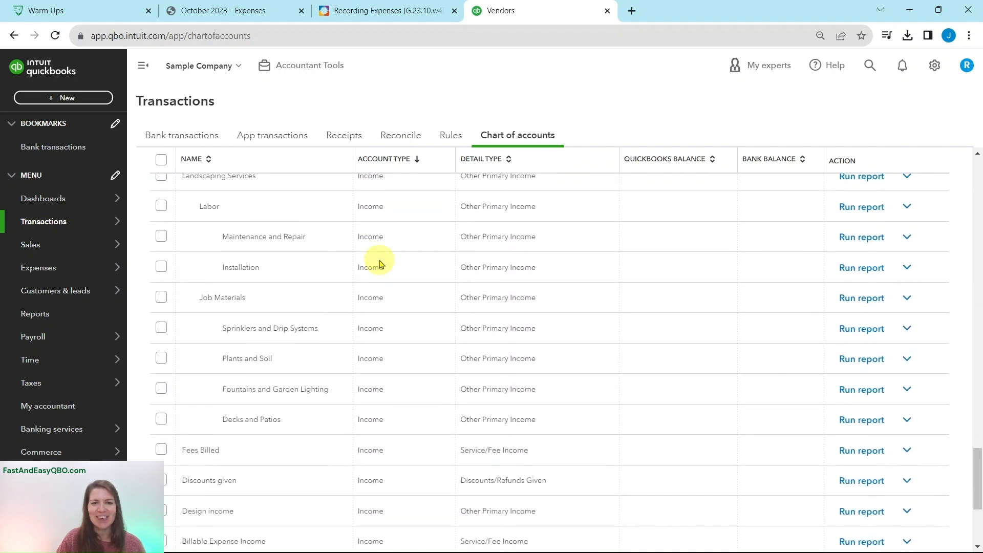
{"action": "scroll", "coordinate": [379, 263], "scroll_direction": "down", "scroll_amount": 1}
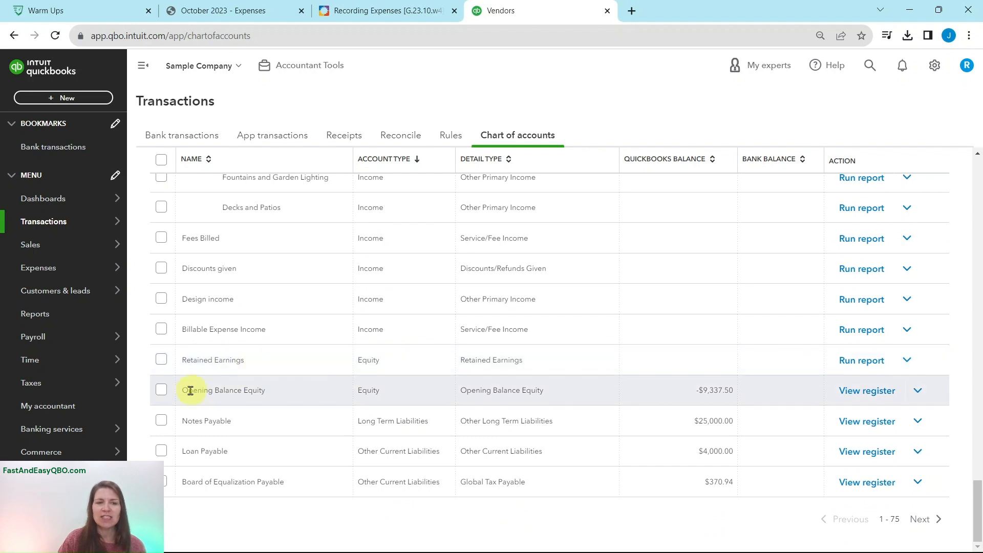
Consult Step 3 for Hick's Hardware and start a new account in the QuickBooks chart of accounts.
{"action": "left_click", "coordinate": [404, 17]}
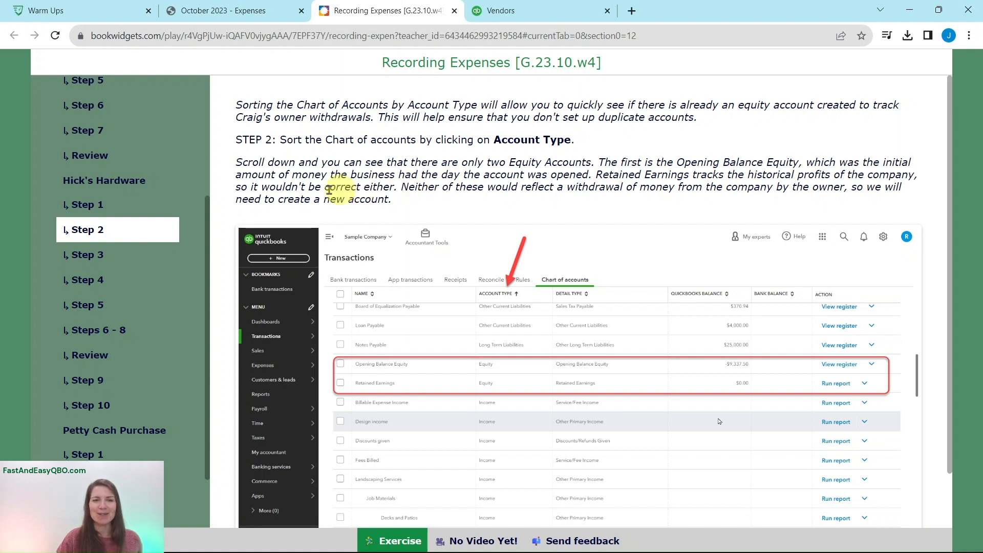
{"action": "left_click", "coordinate": [90, 261]}
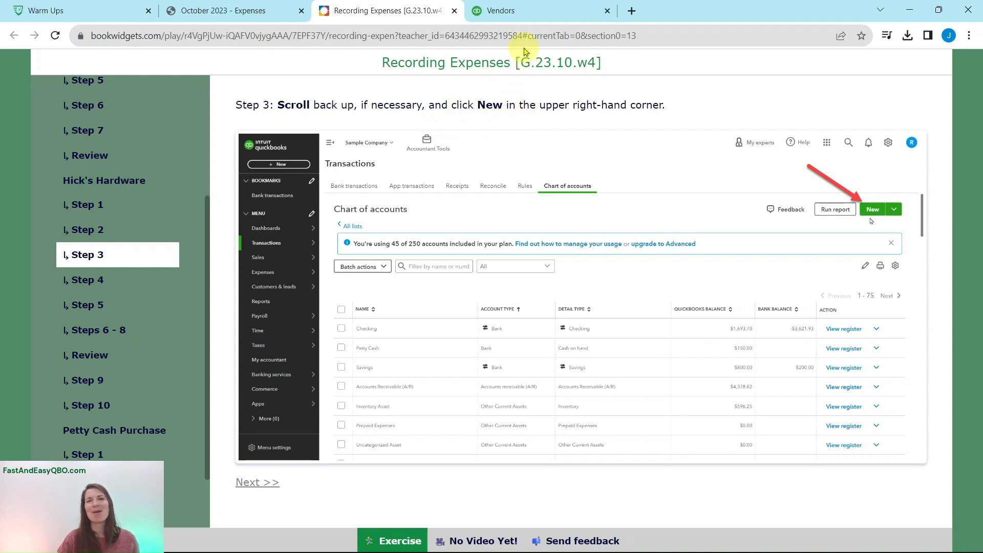
{"action": "left_click", "coordinate": [533, 11]}
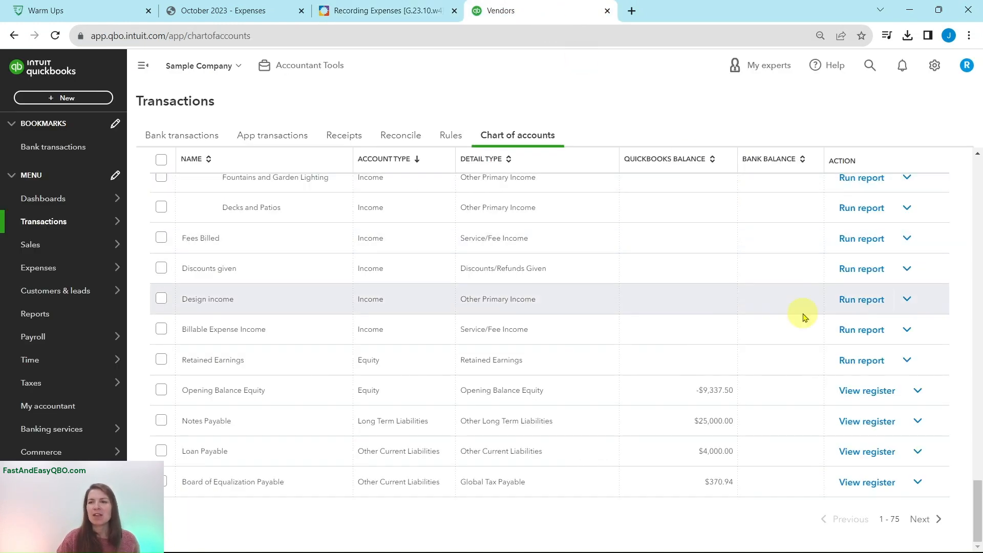
{"action": "scroll", "coordinate": [808, 297], "scroll_direction": "up", "scroll_amount": 5}
{"action": "scroll", "coordinate": [811, 284], "scroll_direction": "up", "scroll_amount": 20}
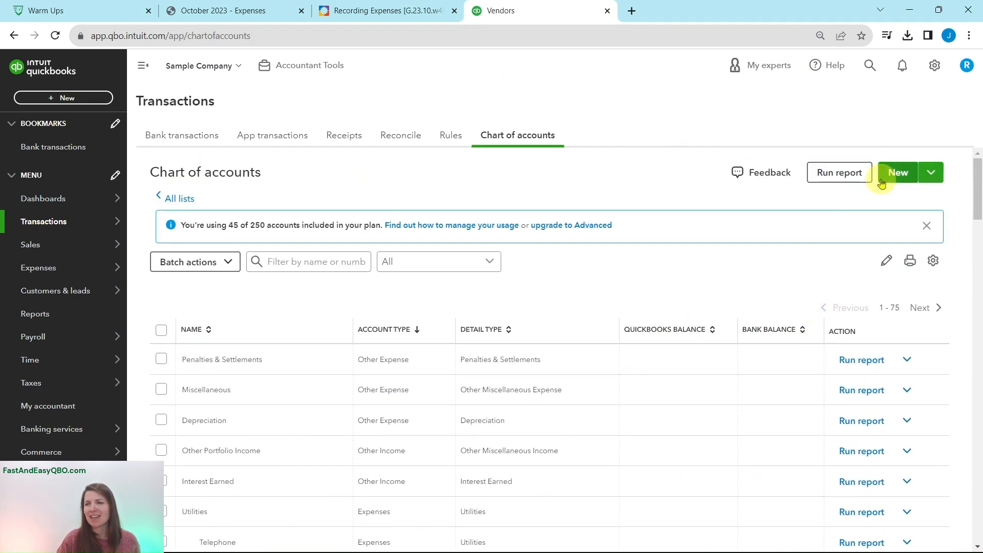
{"action": "left_click", "coordinate": [900, 173]}
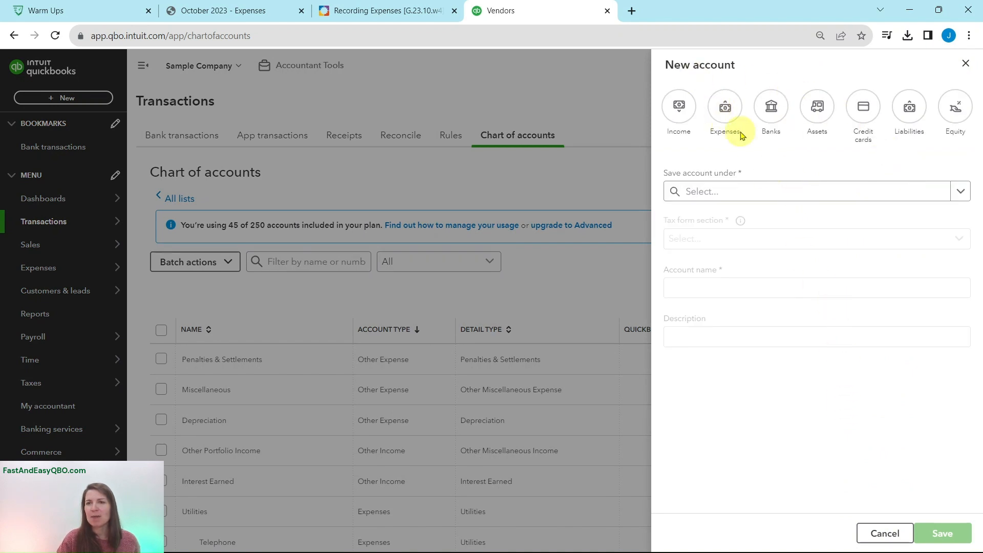
Consult Step 4 for Hick's Hardware, choose Equity as the new QuickBooks account's type and save the account under Equity.
{"action": "left_click", "coordinate": [387, 20]}
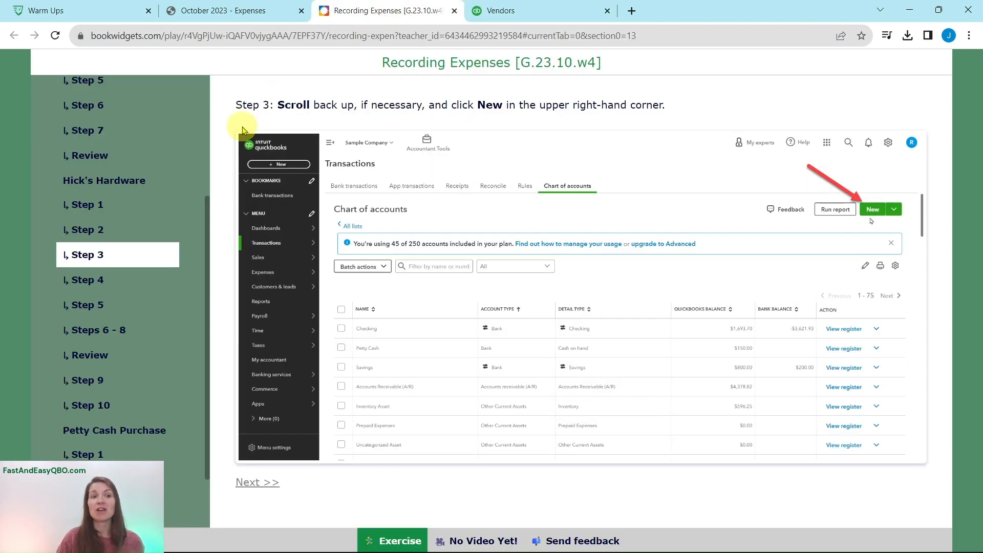
{"action": "left_click", "coordinate": [86, 285]}
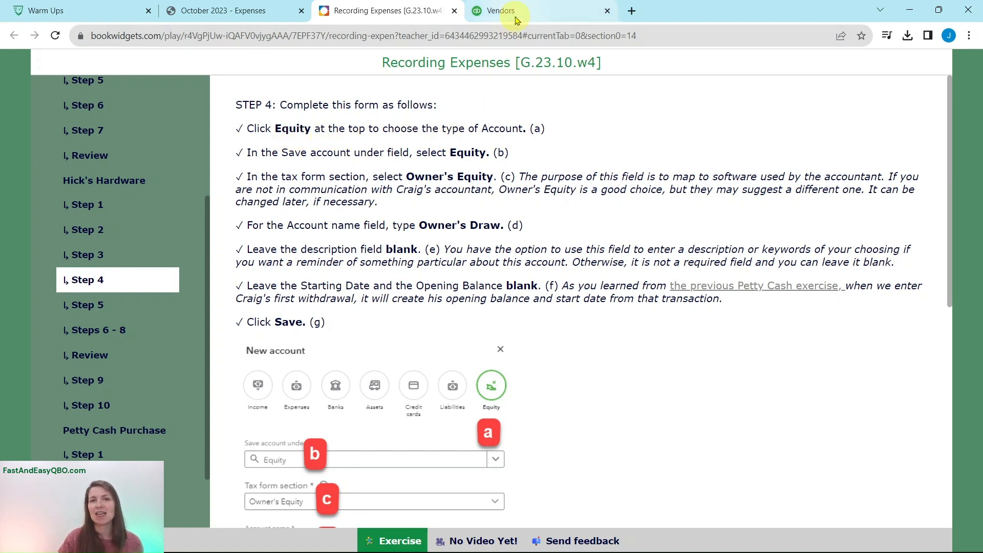
{"action": "left_click", "coordinate": [516, 21]}
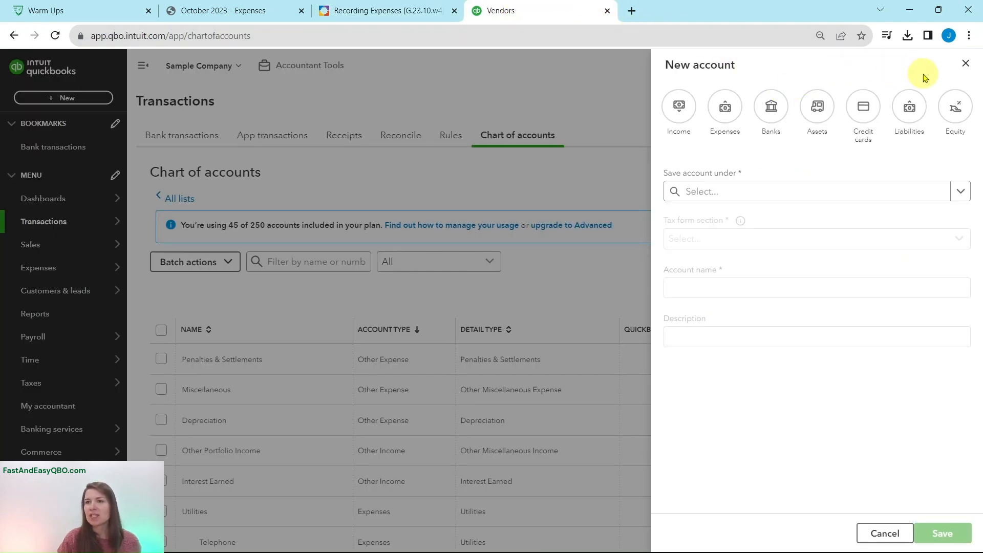
{"action": "left_click", "coordinate": [956, 107]}
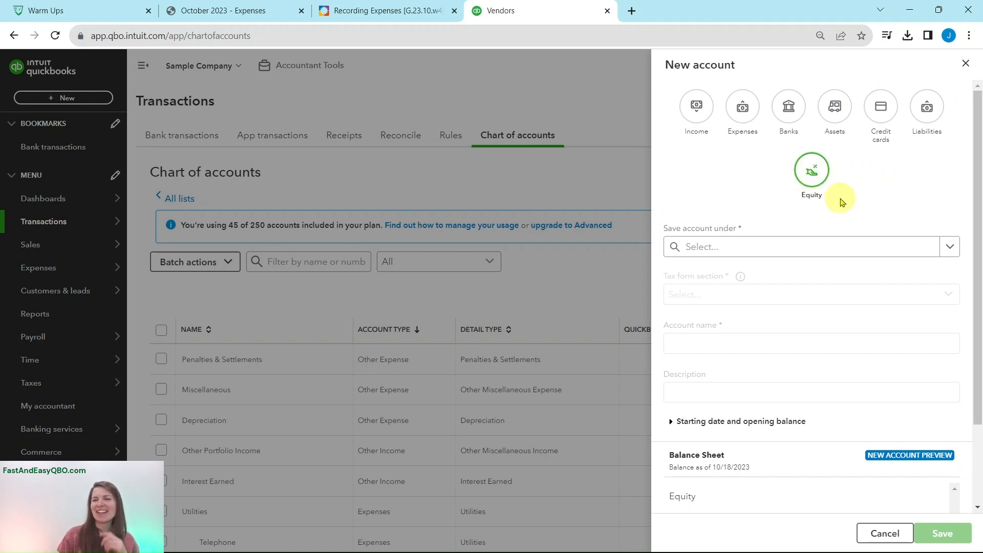
{"action": "left_click", "coordinate": [385, 13]}
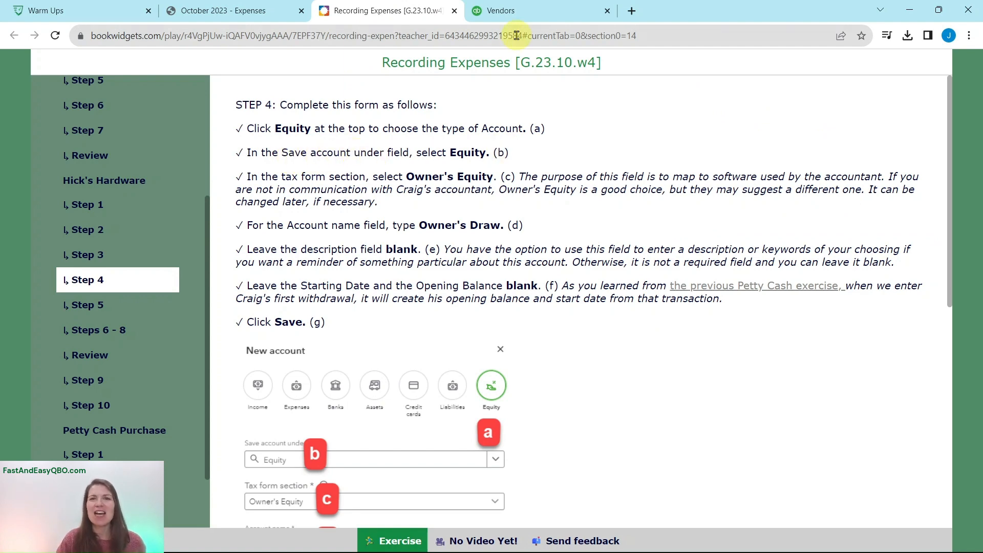
{"action": "left_click", "coordinate": [517, 14]}
{"action": "left_click", "coordinate": [736, 250]}
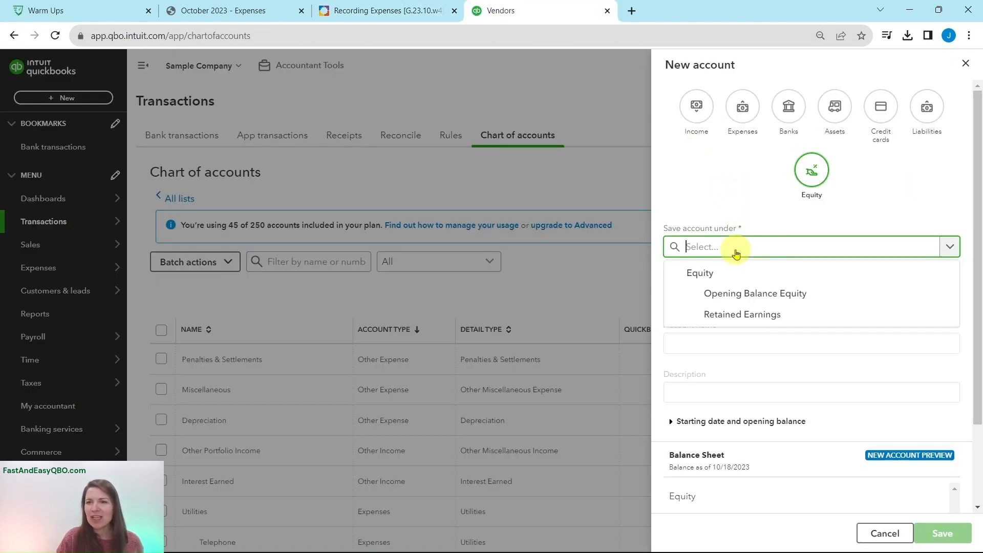
{"action": "left_click", "coordinate": [699, 276]}
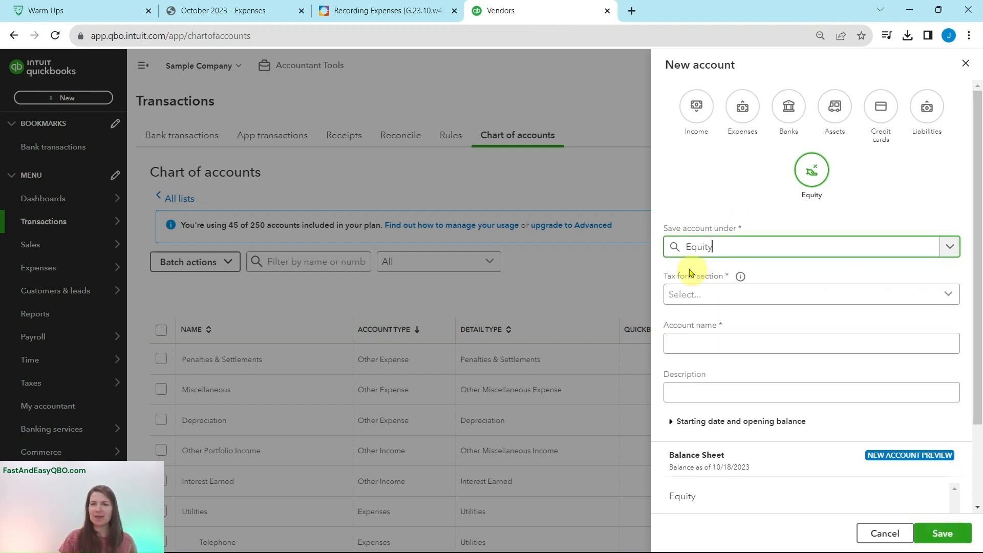
Recheck Step 4 and set the new QuickBooks account's tax form section to Owner's Equity.
{"action": "left_click", "coordinate": [407, 7]}
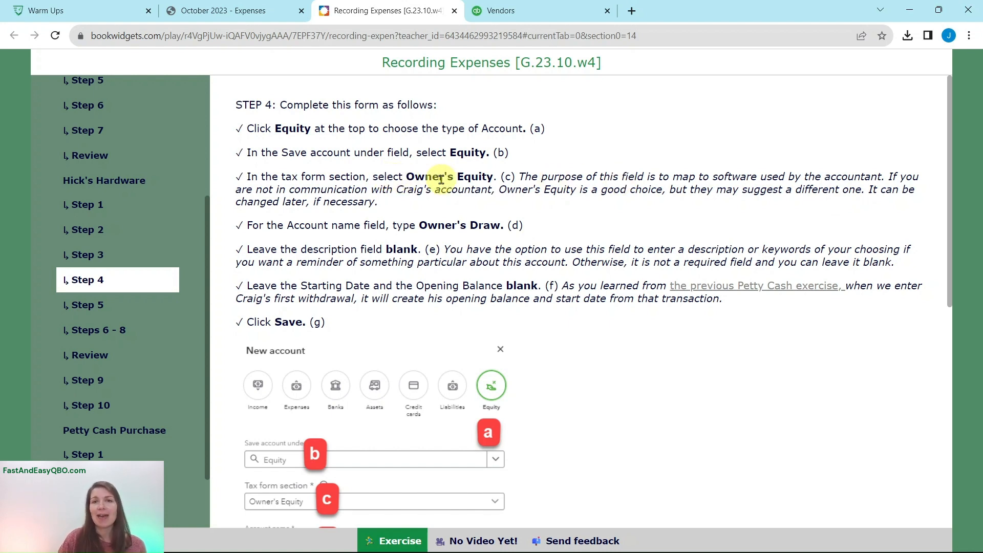
{"action": "left_click", "coordinate": [512, 12]}
{"action": "left_click", "coordinate": [702, 294]}
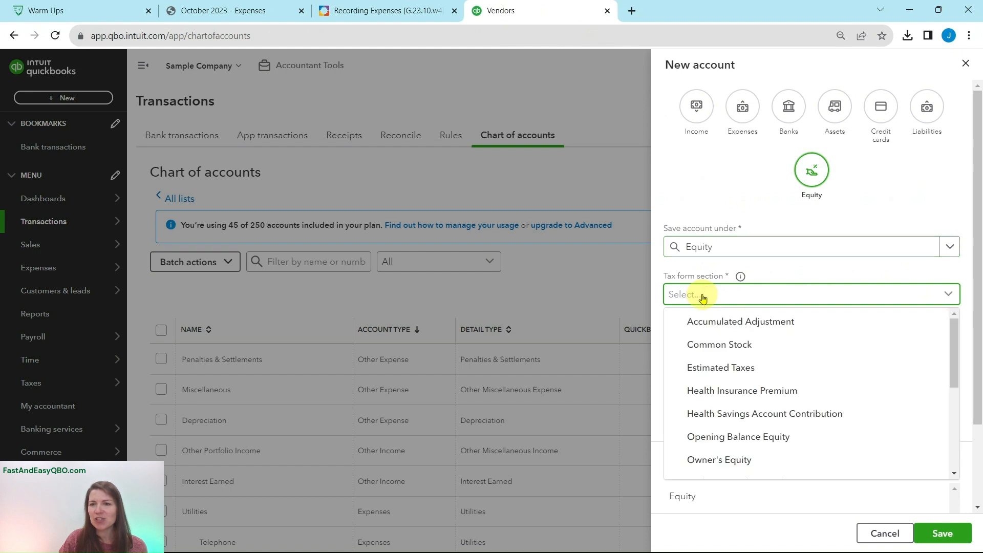
{"action": "left_click", "coordinate": [739, 461]}
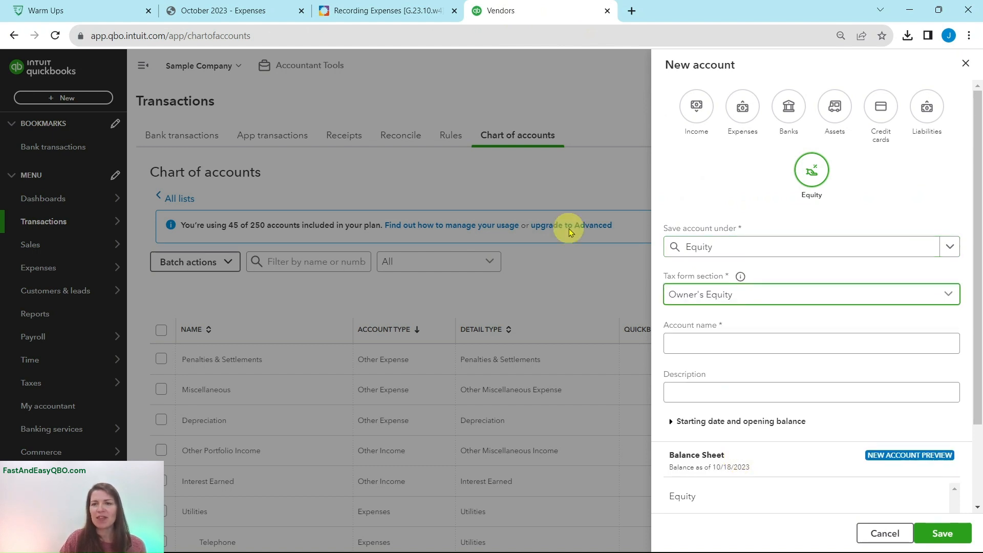
Recheck Step 4 for Hick's Hardware and name the new QuickBooks account Owner's Draw.
{"action": "left_click", "coordinate": [399, 15]}
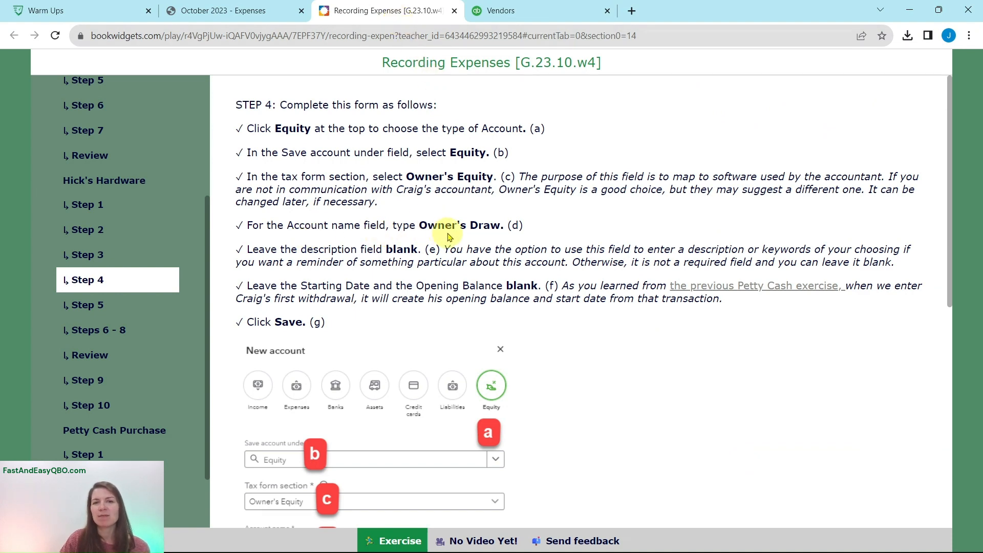
{"action": "left_click", "coordinate": [506, 10]}
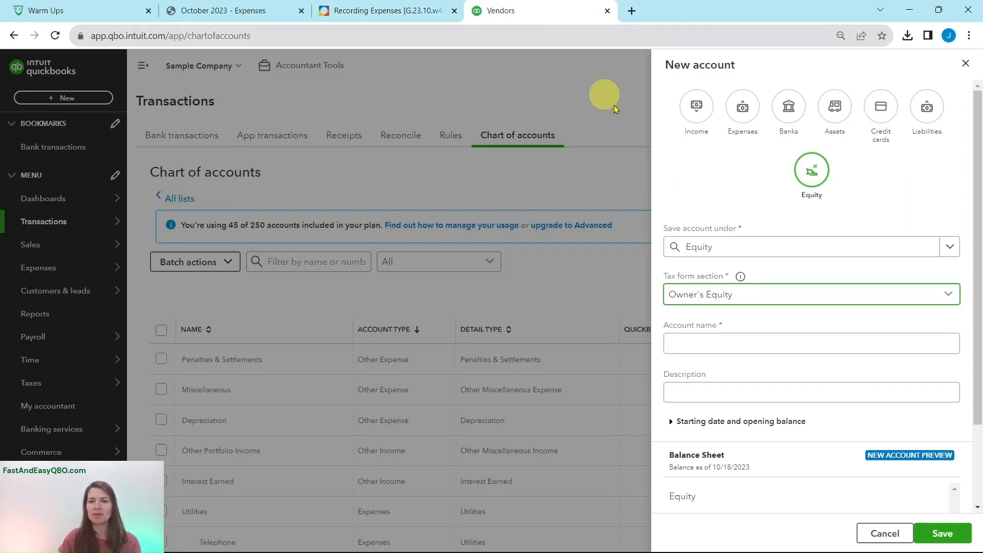
{"action": "left_click", "coordinate": [722, 337]}
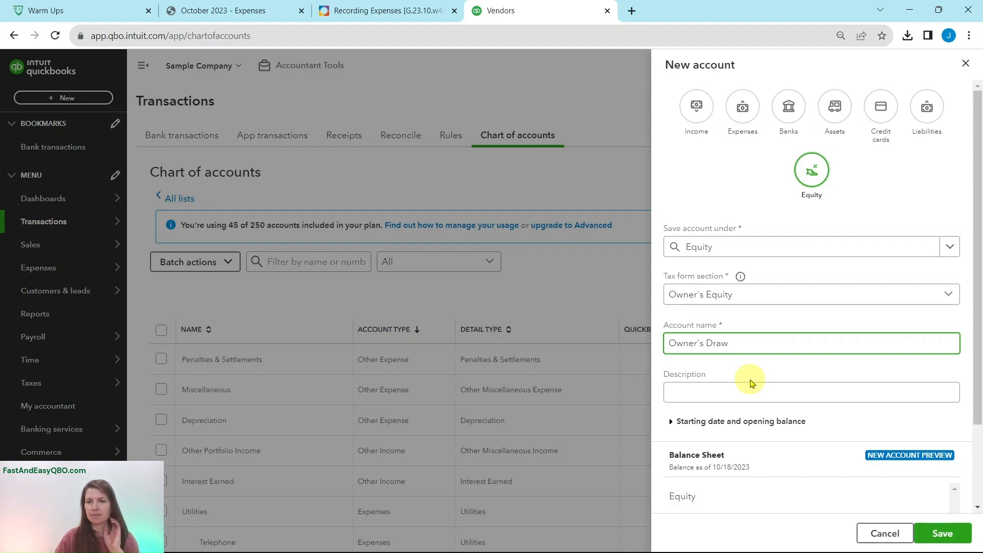
Recheck Step 4 and save the Owner's Draw account in QuickBooks, leaving its description, starting date and opening balance blank.
{"action": "left_click", "coordinate": [385, 13]}
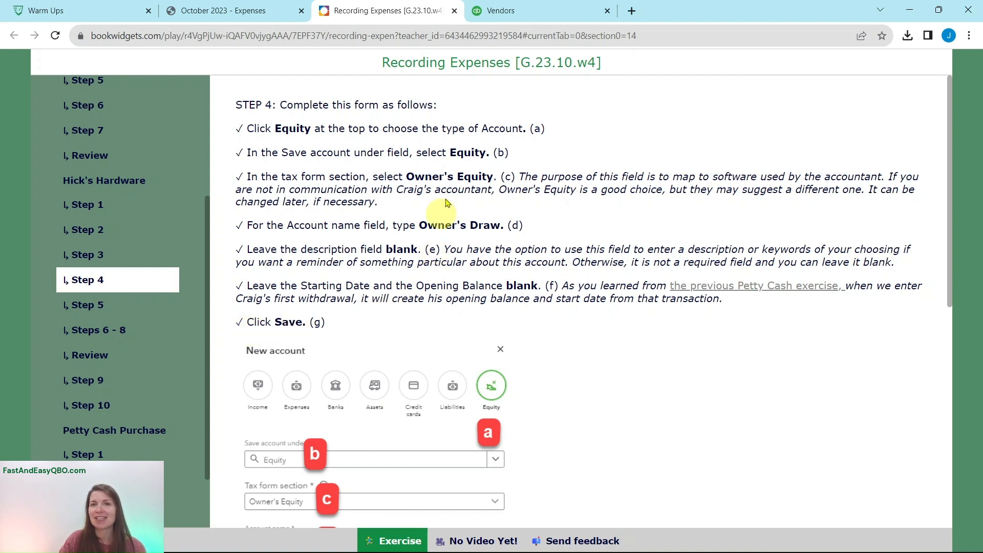
{"action": "left_click", "coordinate": [518, 11]}
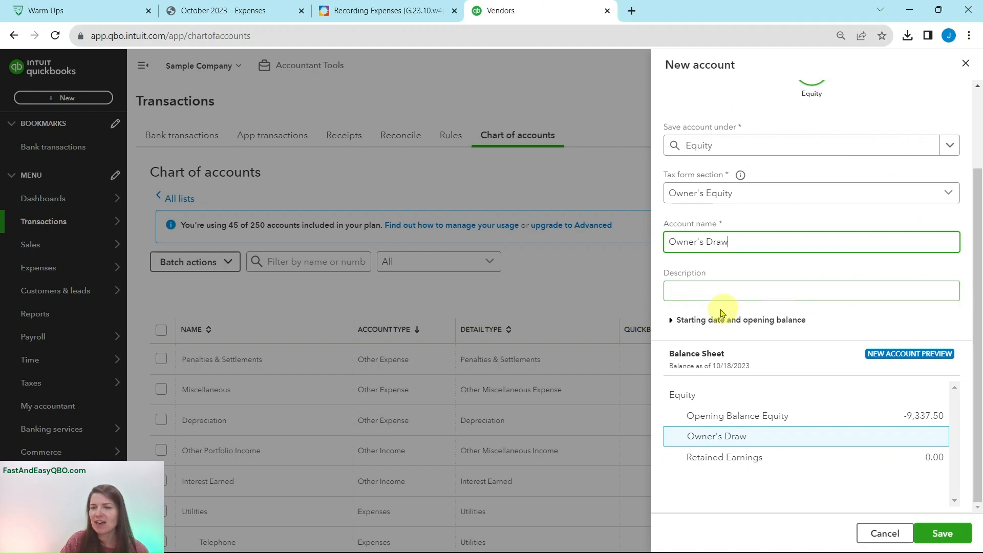
{"action": "left_click", "coordinate": [672, 319]}
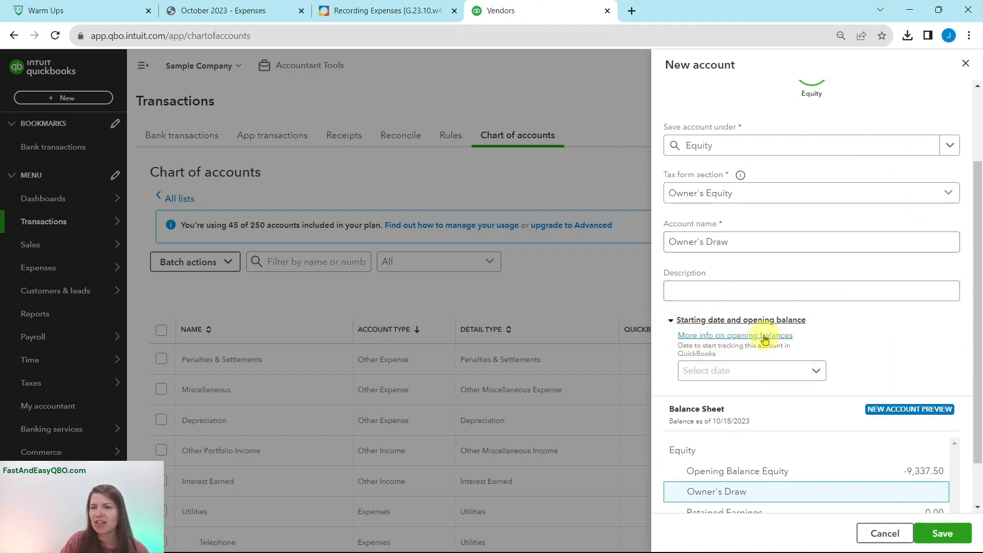
{"action": "left_click", "coordinate": [671, 323]}
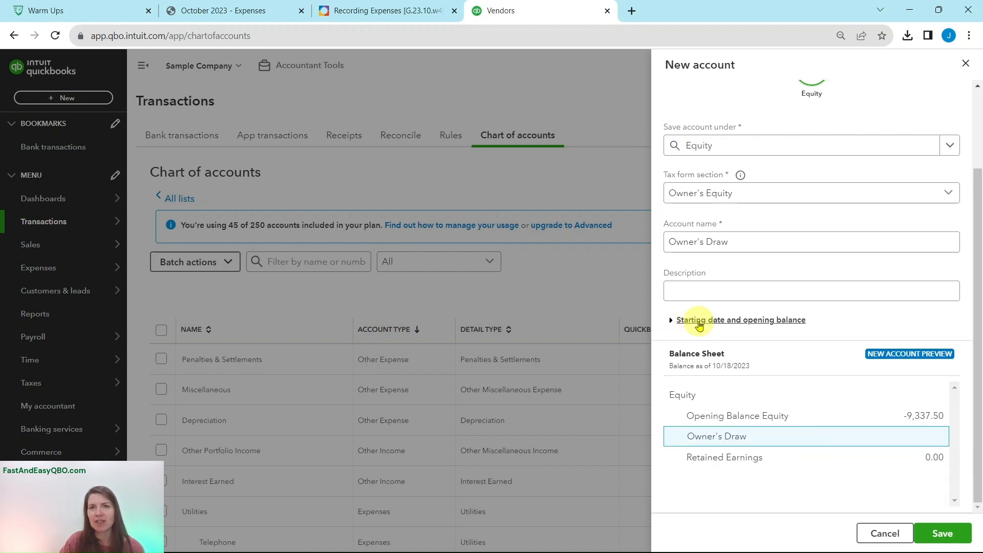
{"action": "left_click", "coordinate": [676, 293]}
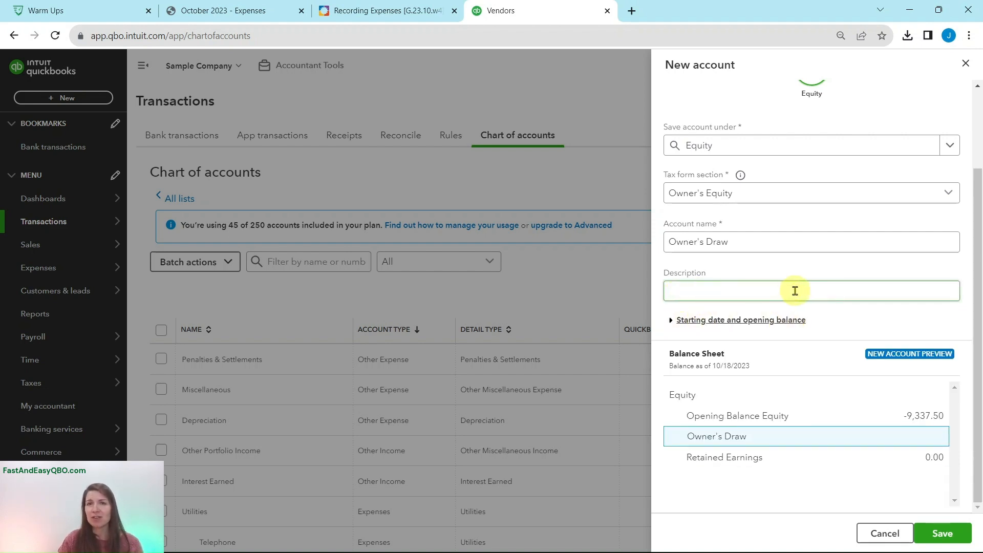
{"action": "left_click", "coordinate": [948, 538]}
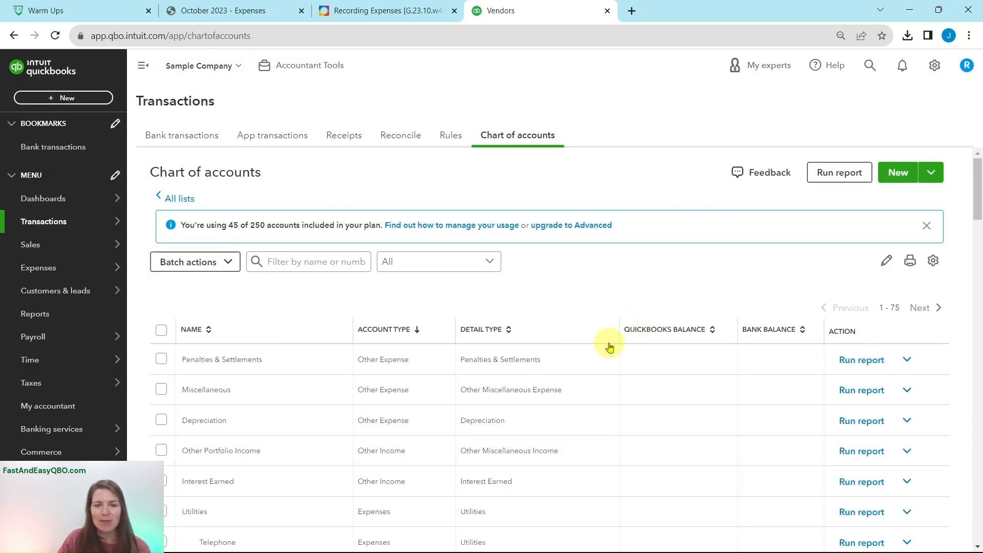
Look through the chart of accounts for the new Owner's Draw account among the equity accounts.
{"action": "scroll", "coordinate": [607, 285], "scroll_direction": "down", "scroll_amount": 5}
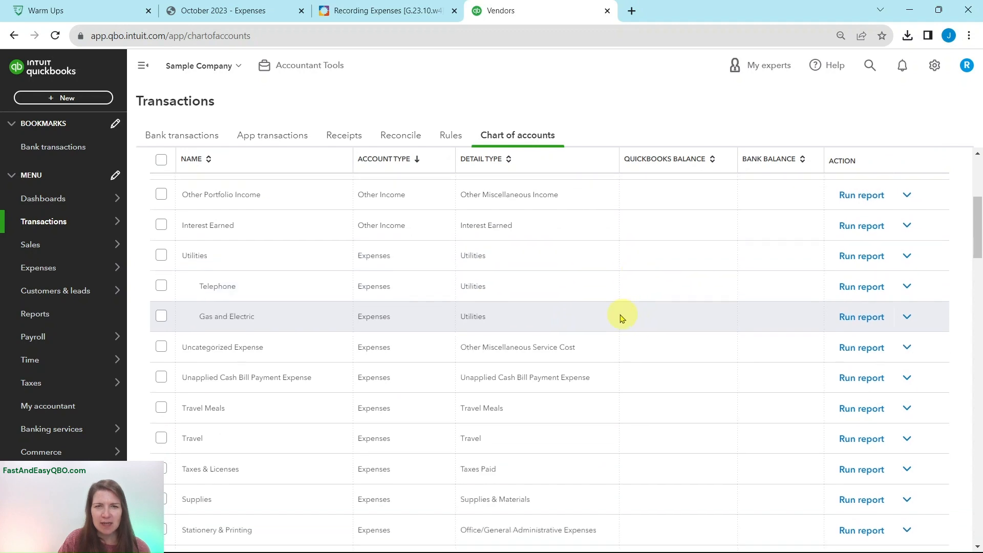
{"action": "scroll", "coordinate": [622, 318], "scroll_direction": "down", "scroll_amount": 15}
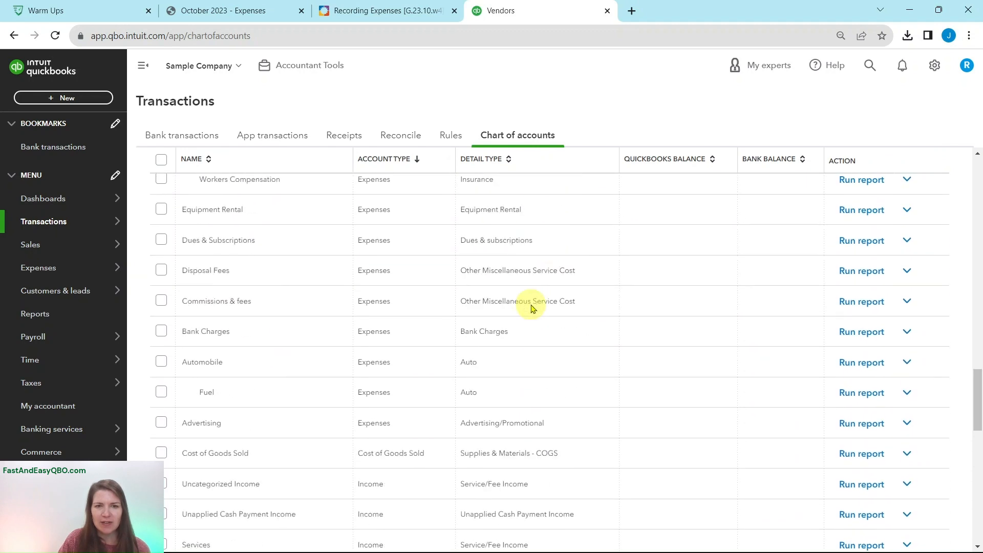
{"action": "scroll", "coordinate": [531, 307], "scroll_direction": "down", "scroll_amount": 15}
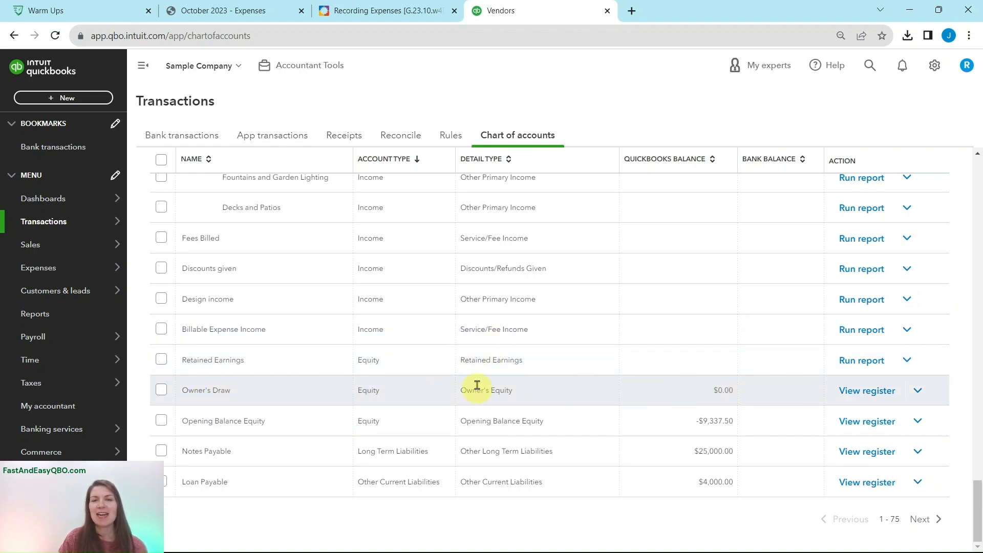
Consult Step 5 for Hick's Hardware and start a new expense in QuickBooks.
{"action": "left_click", "coordinate": [388, 10]}
{"action": "left_click", "coordinate": [91, 307]}
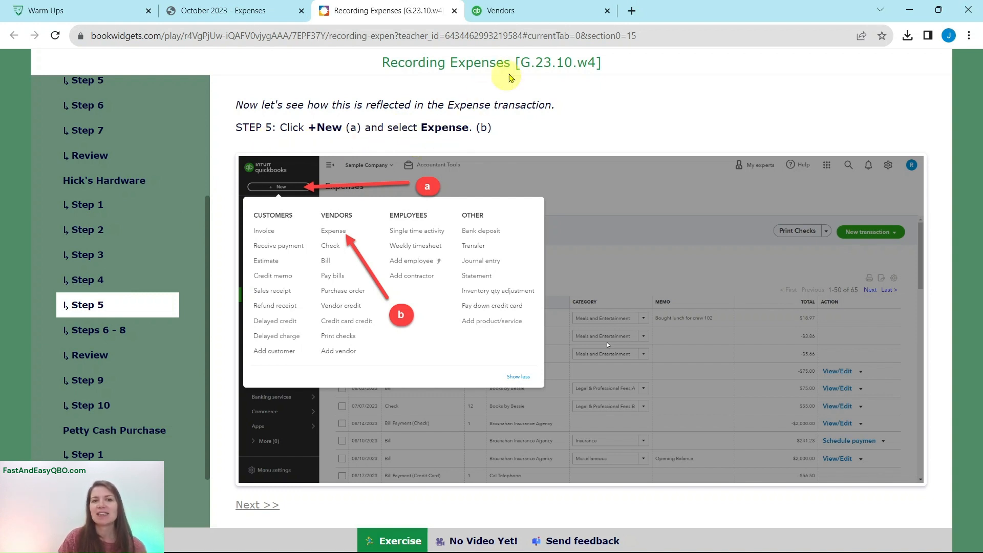
{"action": "left_click", "coordinate": [529, 16]}
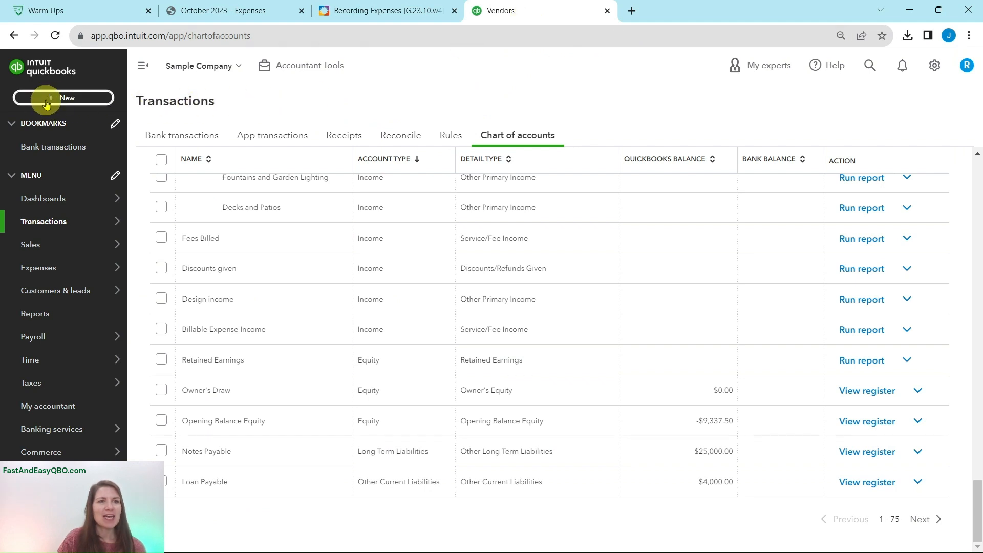
{"action": "left_click", "coordinate": [70, 99]}
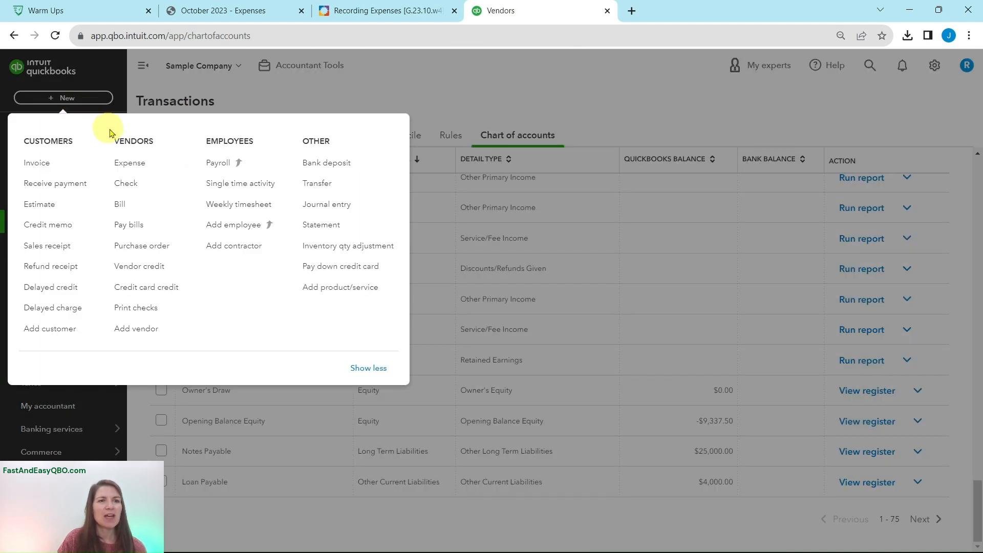
{"action": "left_click", "coordinate": [135, 168]}
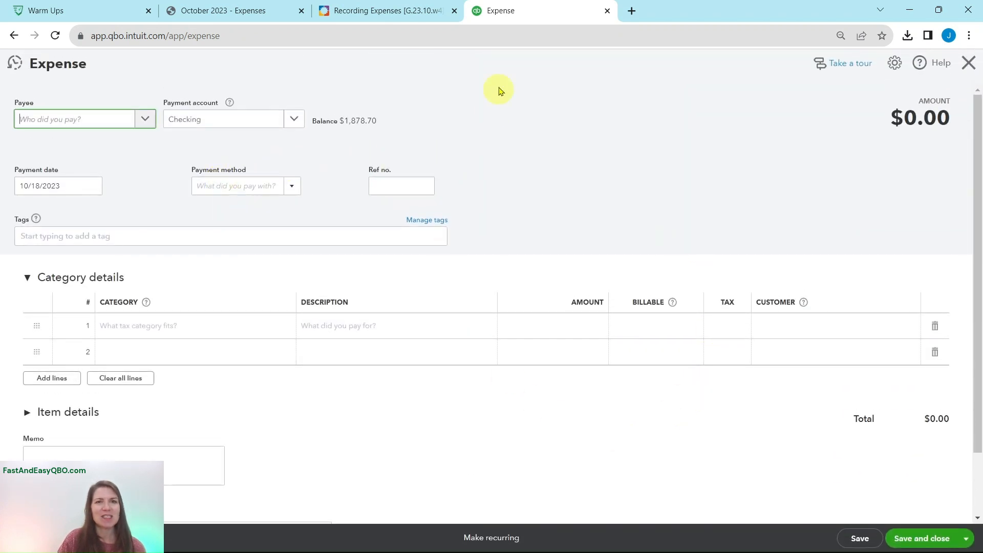
Consult Steps 6 - 8 for Hick's Hardware and set the payee of the QuickBooks expense to Hicks Hardware.
{"action": "left_click", "coordinate": [385, 14]}
{"action": "left_click", "coordinate": [108, 331]}
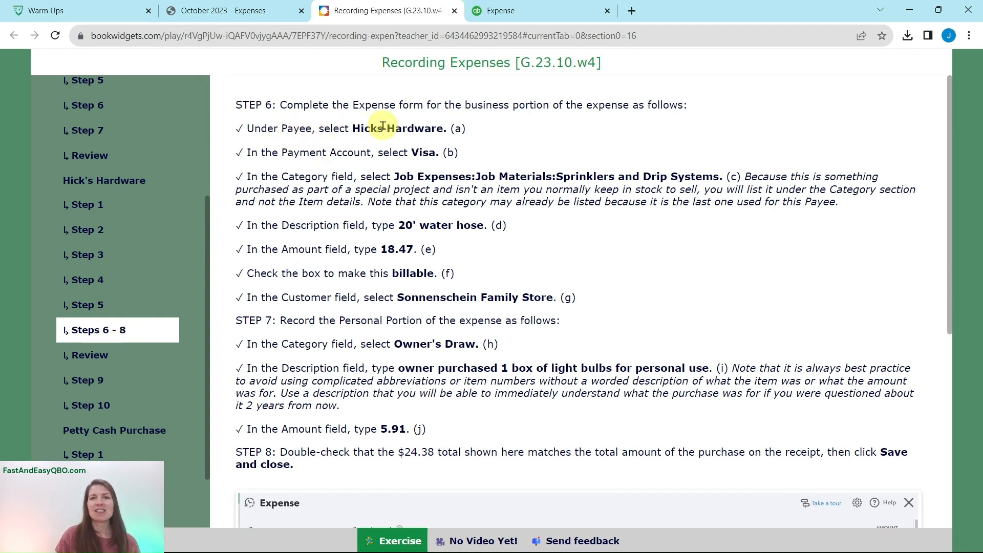
{"action": "left_click", "coordinate": [507, 12]}
{"action": "left_click", "coordinate": [49, 121]}
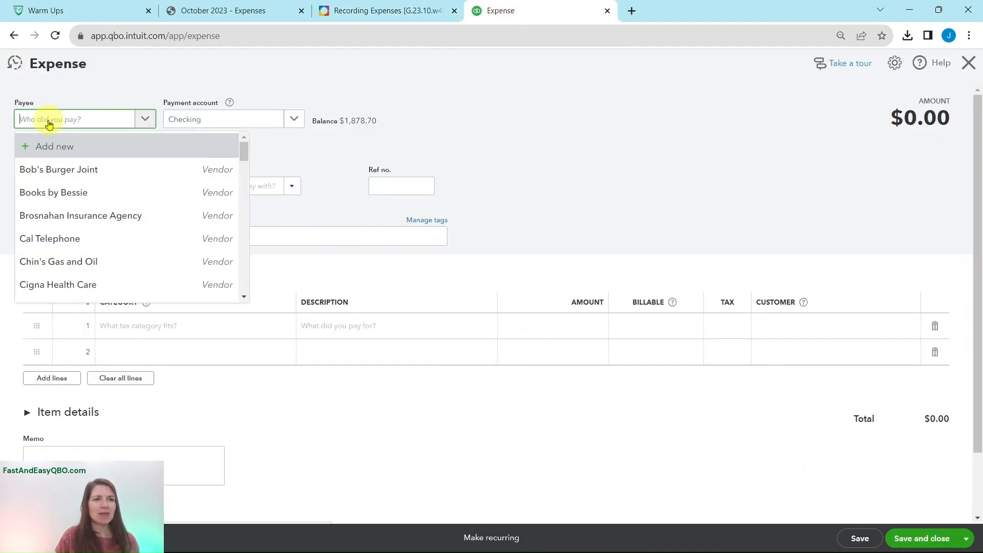
{"action": "type", "text": "hick"}
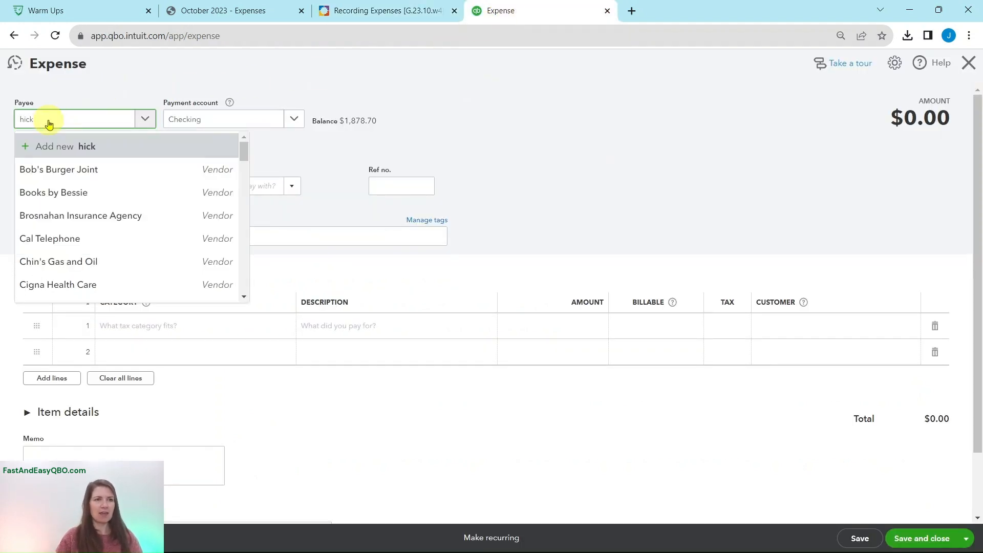
{"action": "left_click", "coordinate": [62, 168]}
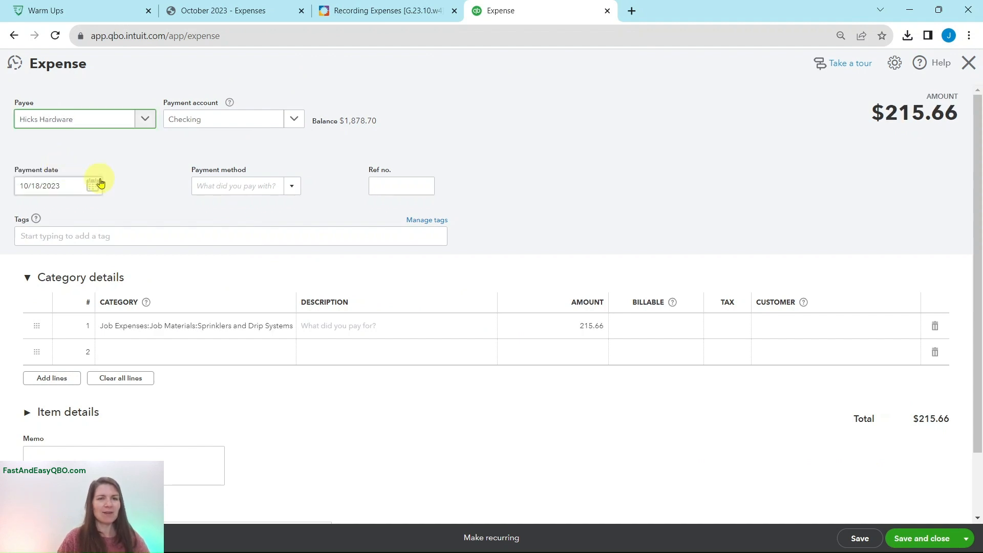
Check Step 6 and the Hicks Hardware receipt in the PDF, and set the QuickBooks expense's payment account to Visa.
{"action": "left_click", "coordinate": [369, 11]}
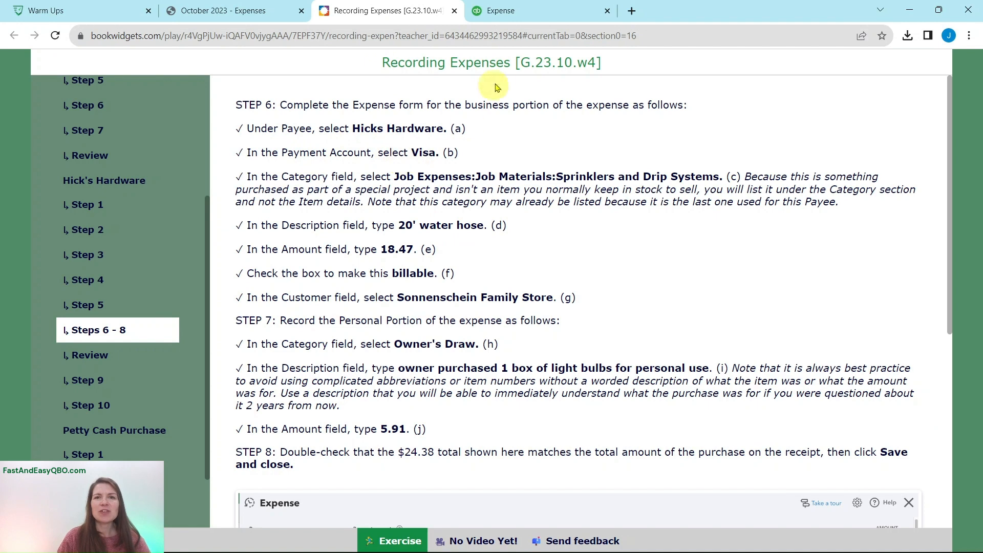
{"action": "left_click", "coordinate": [287, 12]}
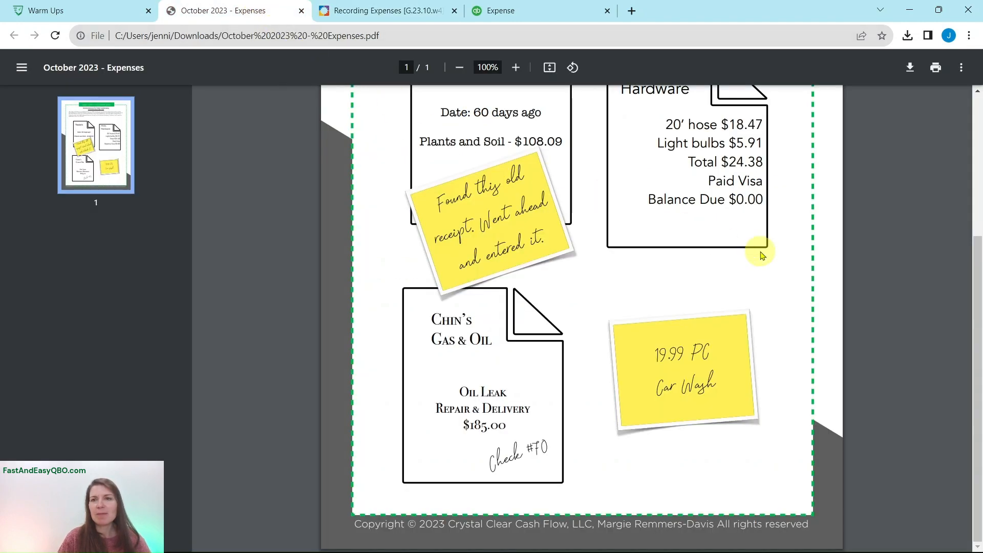
{"action": "scroll", "coordinate": [762, 255], "scroll_direction": "up", "scroll_amount": 3}
{"action": "scroll", "coordinate": [753, 257], "scroll_direction": "down", "scroll_amount": 1}
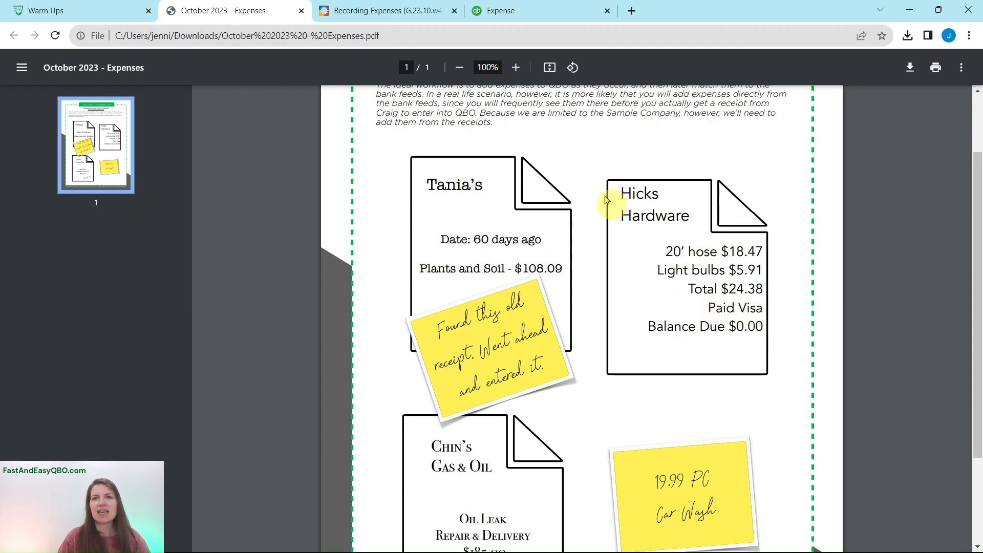
{"action": "left_click", "coordinate": [564, 11]}
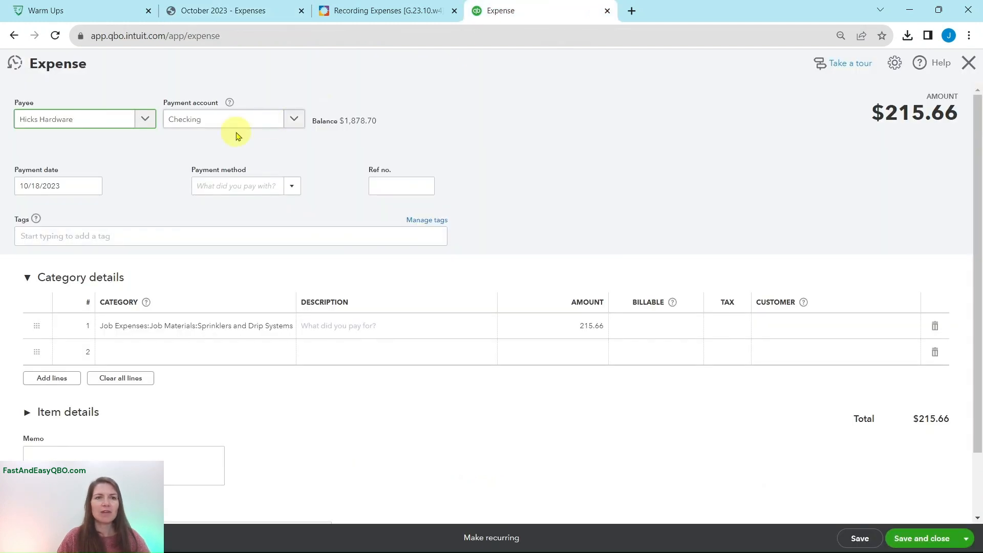
{"action": "left_click", "coordinate": [293, 121]}
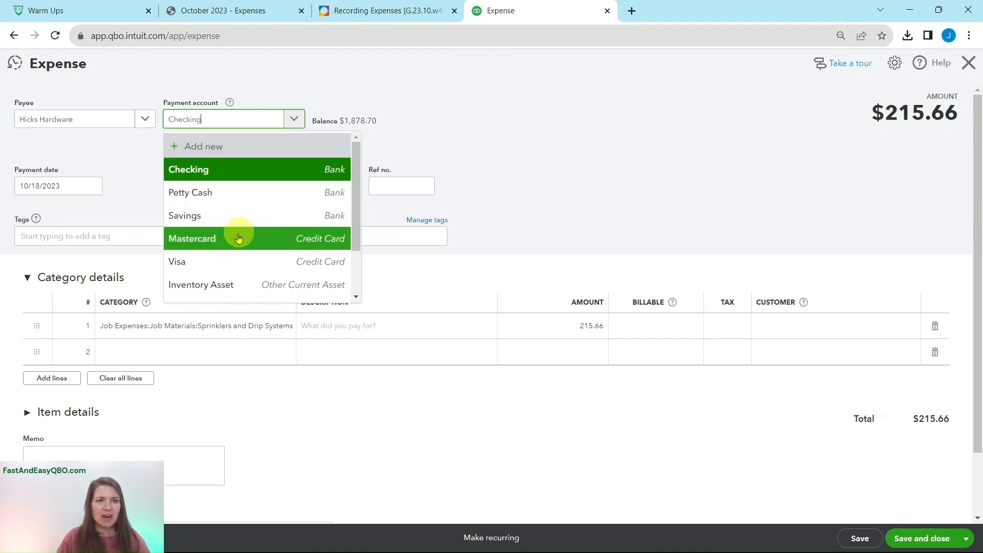
{"action": "left_click", "coordinate": [187, 264]}
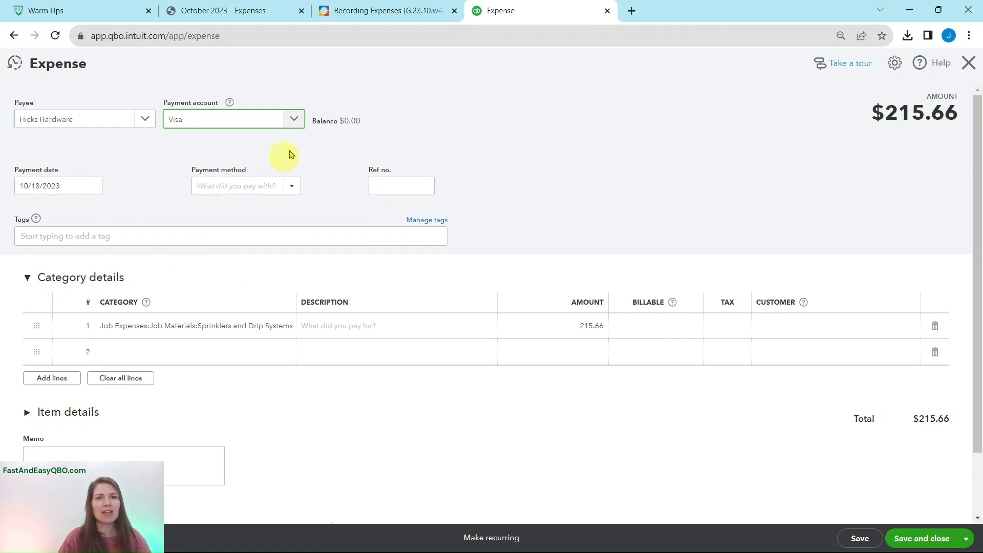
Compare the first line's category with Step 6 and enter 20' Water Hose as its description in the QuickBooks expense.
{"action": "left_click", "coordinate": [395, 13]}
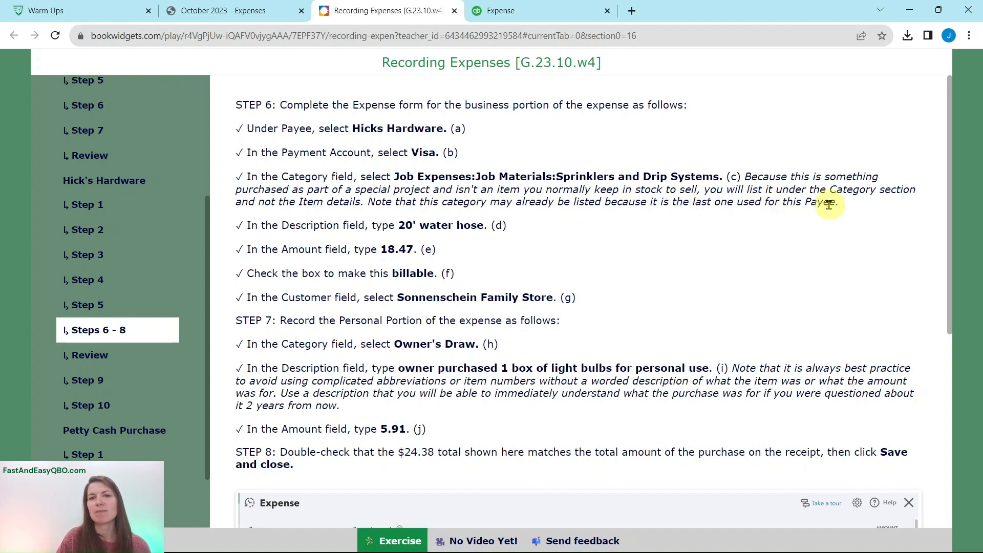
{"action": "left_click", "coordinate": [497, 12]}
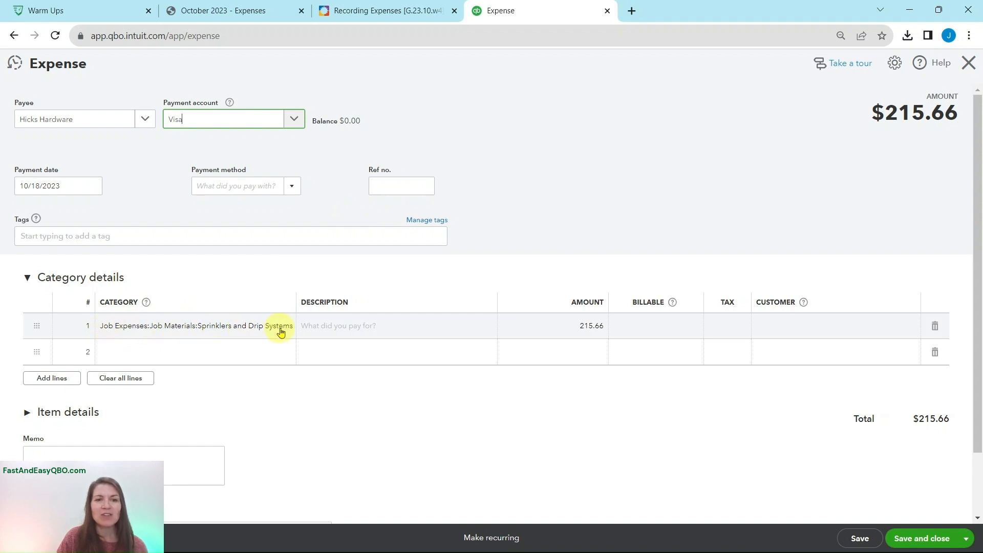
{"action": "left_click", "coordinate": [365, 21]}
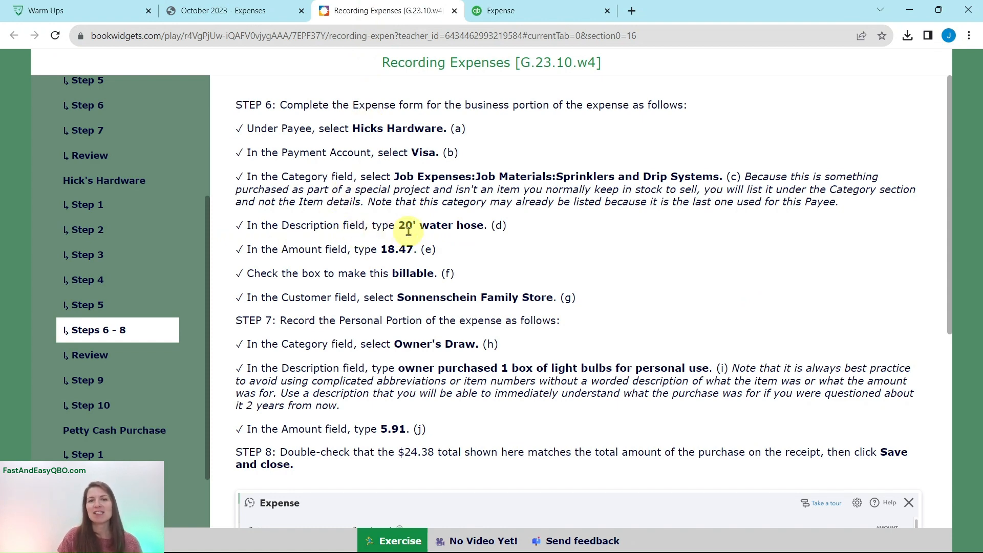
{"action": "left_click", "coordinate": [504, 11]}
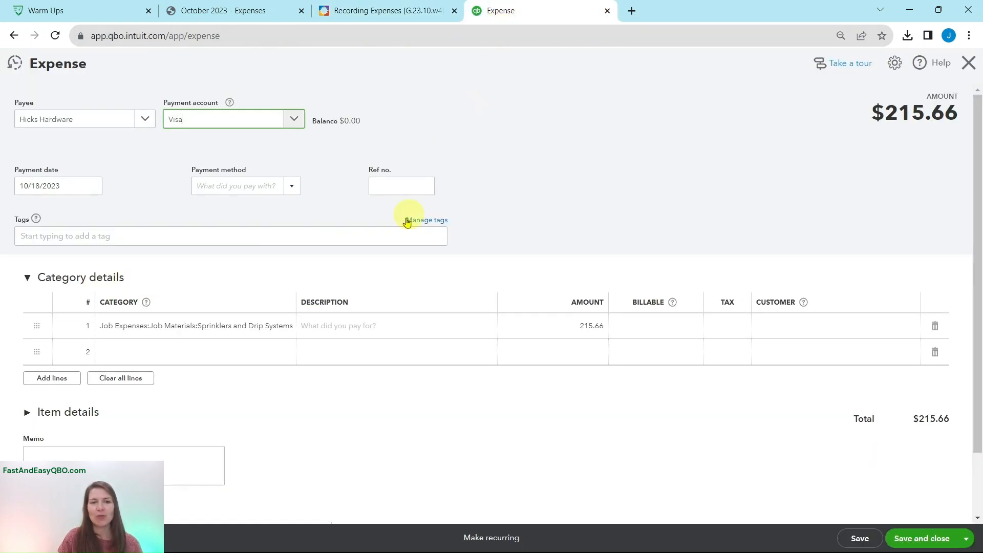
{"action": "left_click", "coordinate": [381, 328]}
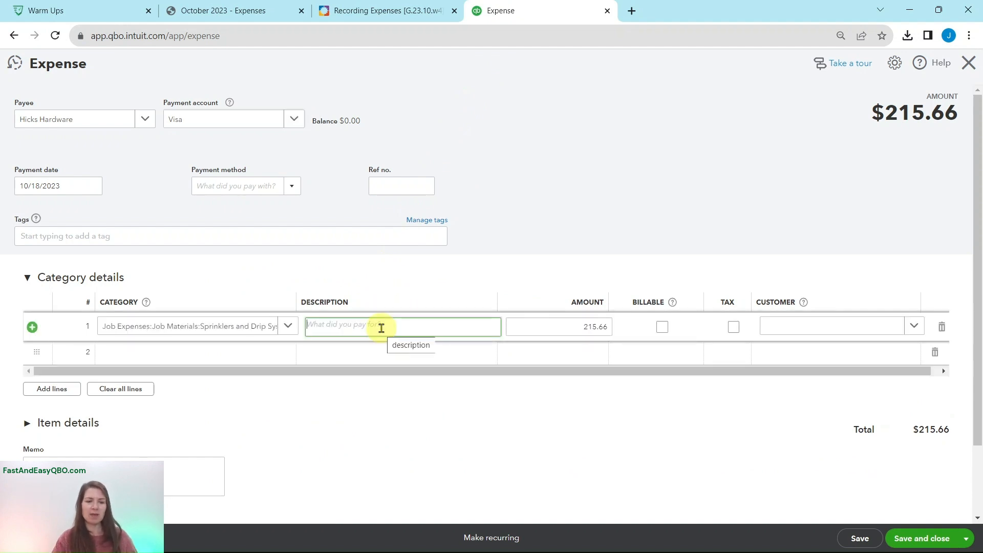
{"action": "type", "text": "20' Water Hose"}
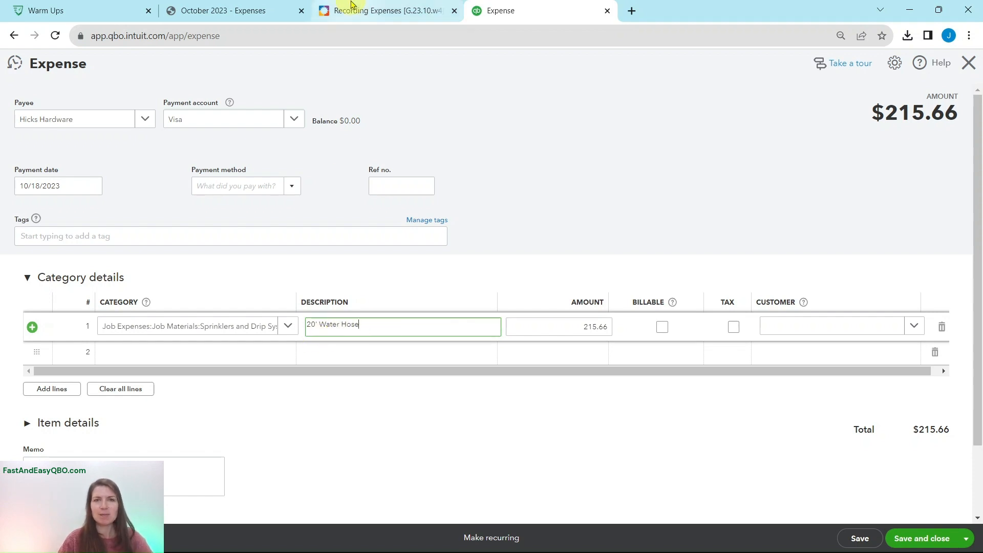
Check the hose amount in Step 6 and on the Hicks Hardware receipt, and set the first expense line's amount to 18.47 in QuickBooks.
{"action": "left_click", "coordinate": [407, 14]}
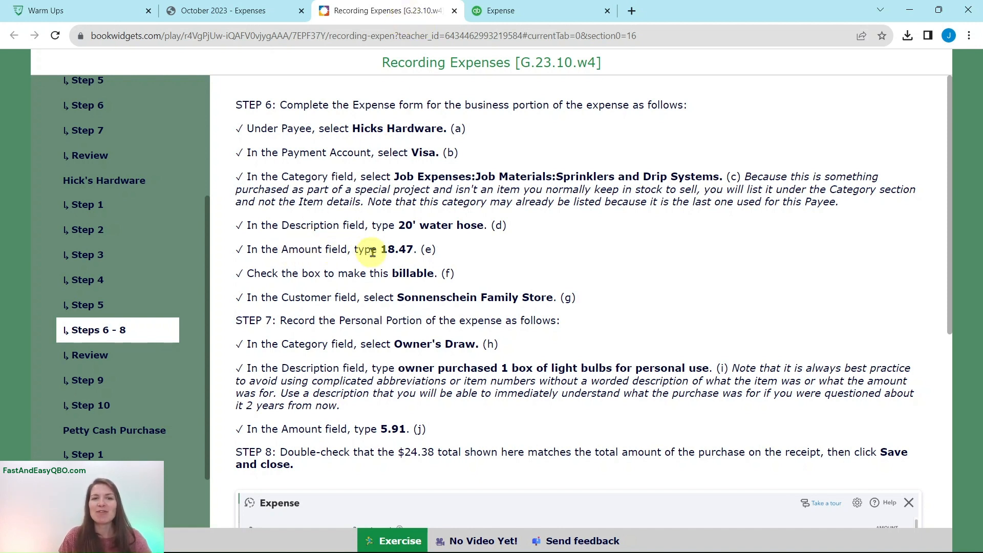
{"action": "left_click", "coordinate": [242, 10]}
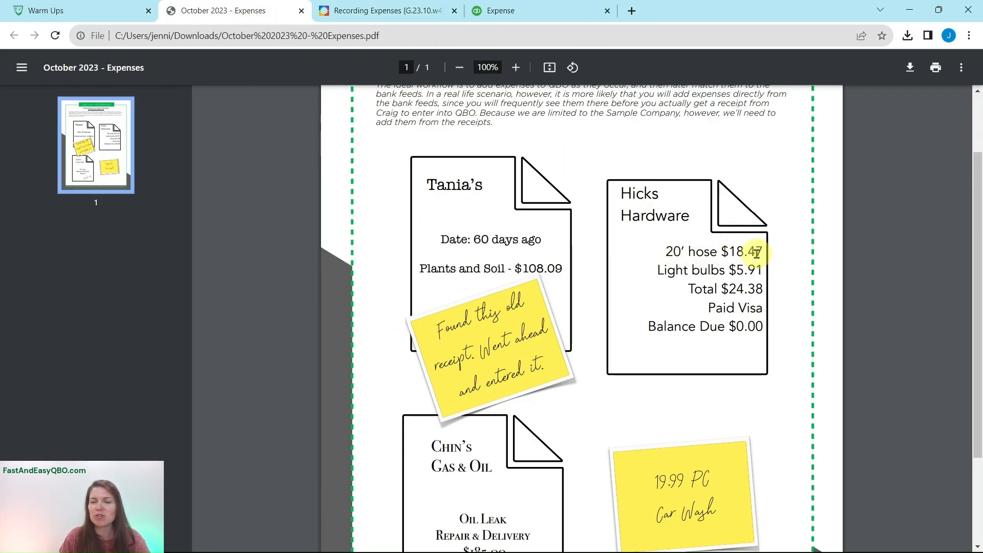
{"action": "left_click", "coordinate": [536, 13]}
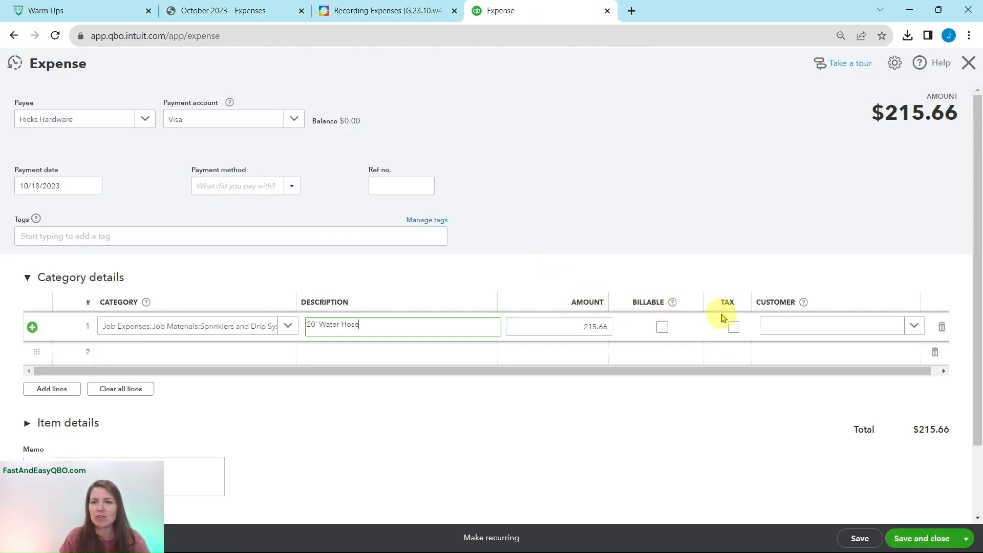
{"action": "left_click", "coordinate": [589, 326]}
{"action": "left_click", "coordinate": [275, 10]}
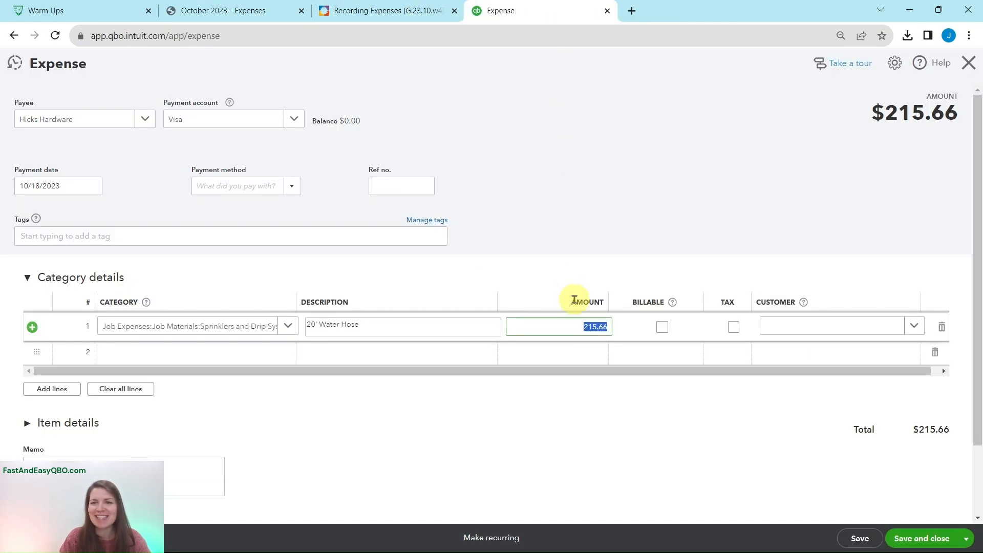
{"action": "type", "text": "18.47"}
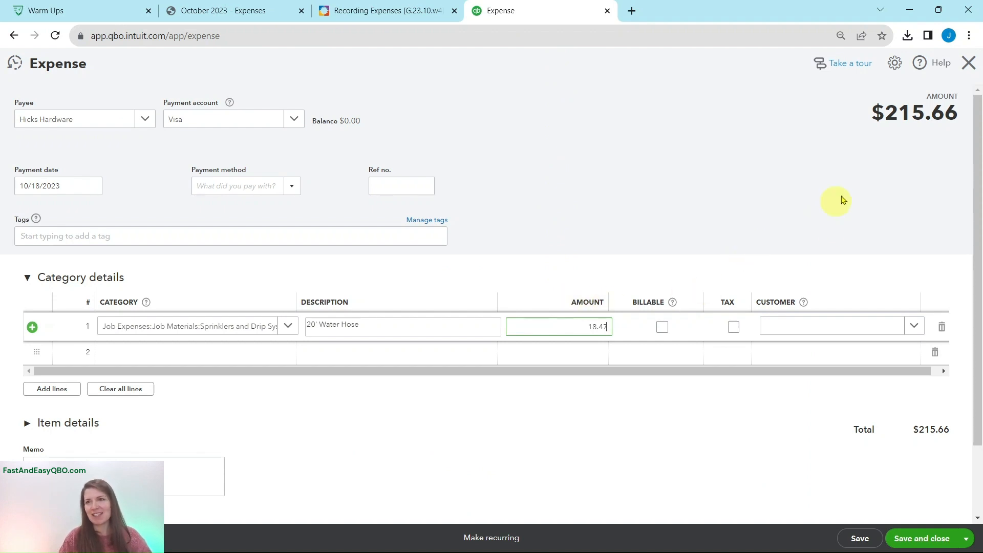
{"action": "left_click", "coordinate": [890, 151]}
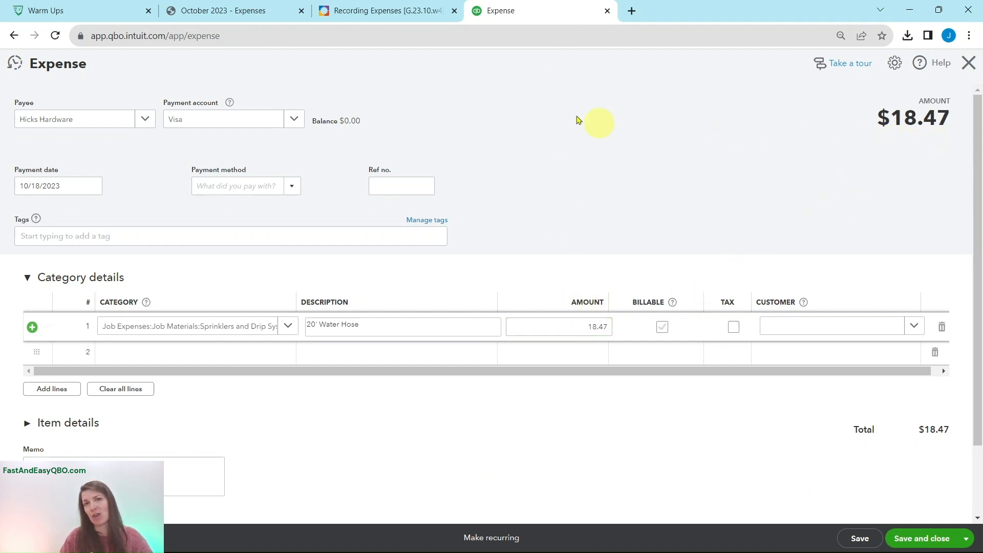
Consult Step 6 again, mark the water hose line in QuickBooks as billable and assign it to the customer Sonnenschein Family Store.
{"action": "left_click", "coordinate": [408, 16]}
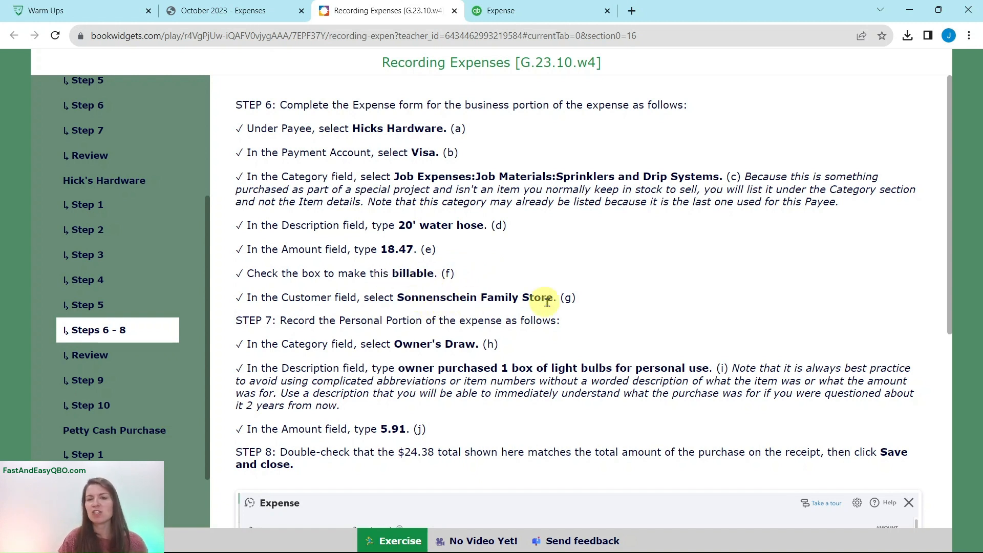
{"action": "left_click", "coordinate": [538, 18]}
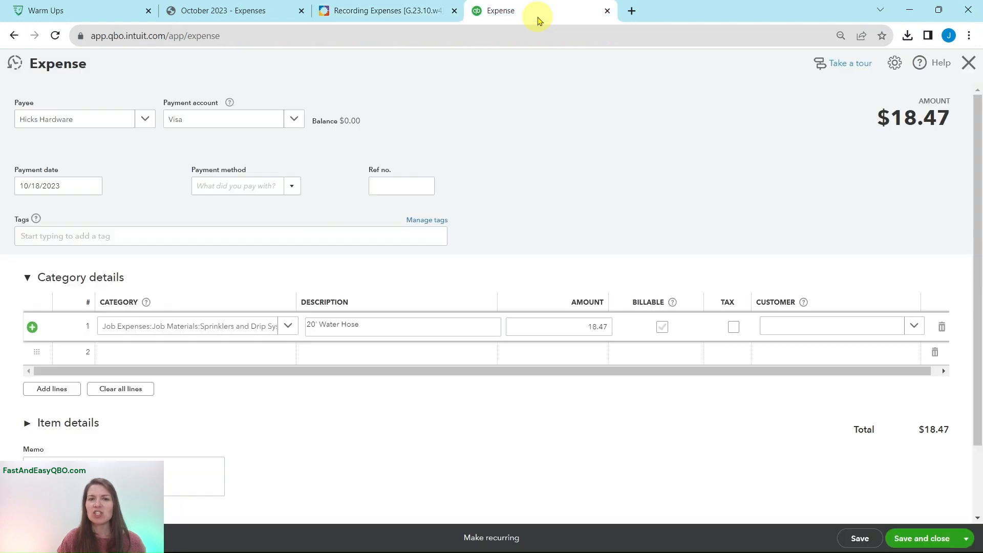
{"action": "left_click", "coordinate": [663, 328]}
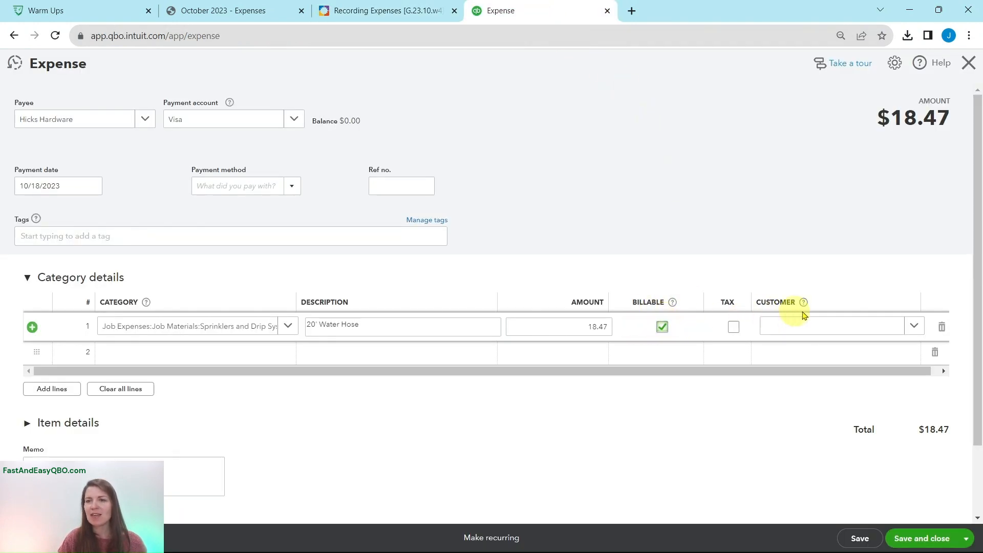
{"action": "left_click", "coordinate": [878, 329]}
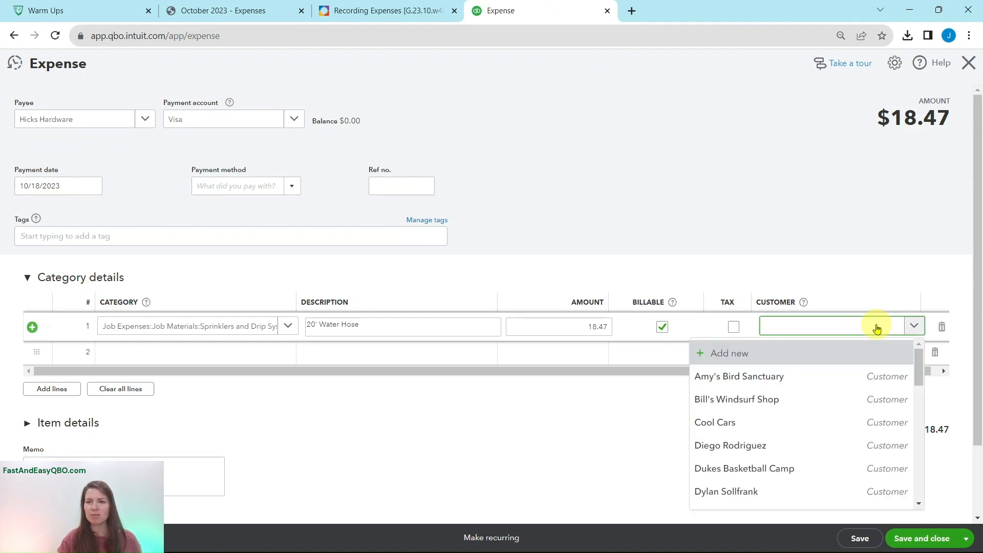
{"action": "type", "text": "sonn"}
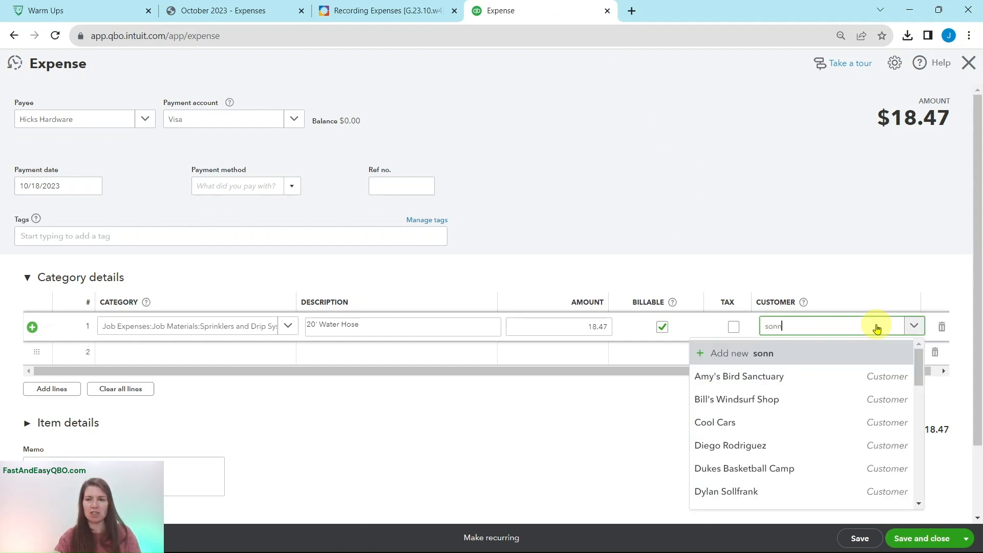
{"action": "type", "text": "n"}
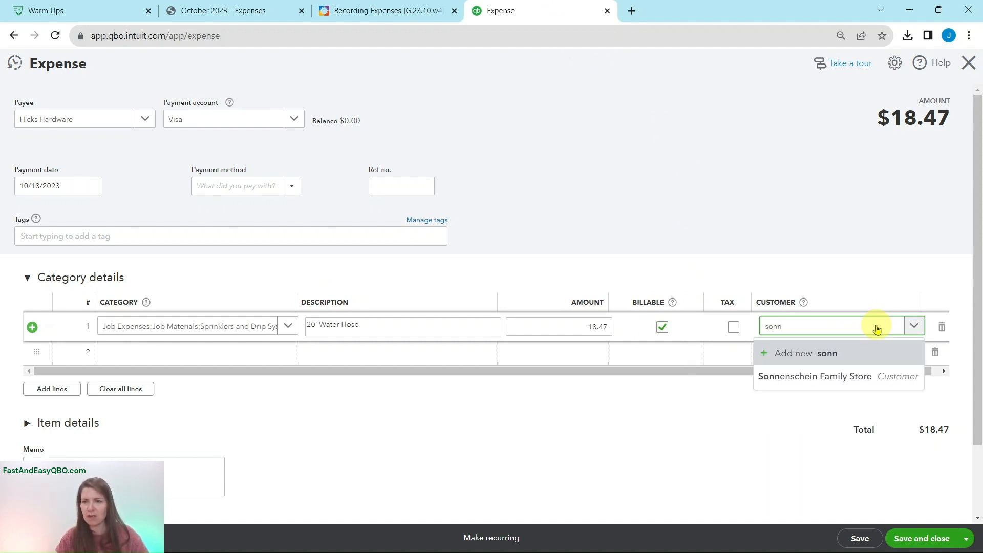
{"action": "left_click", "coordinate": [863, 375]}
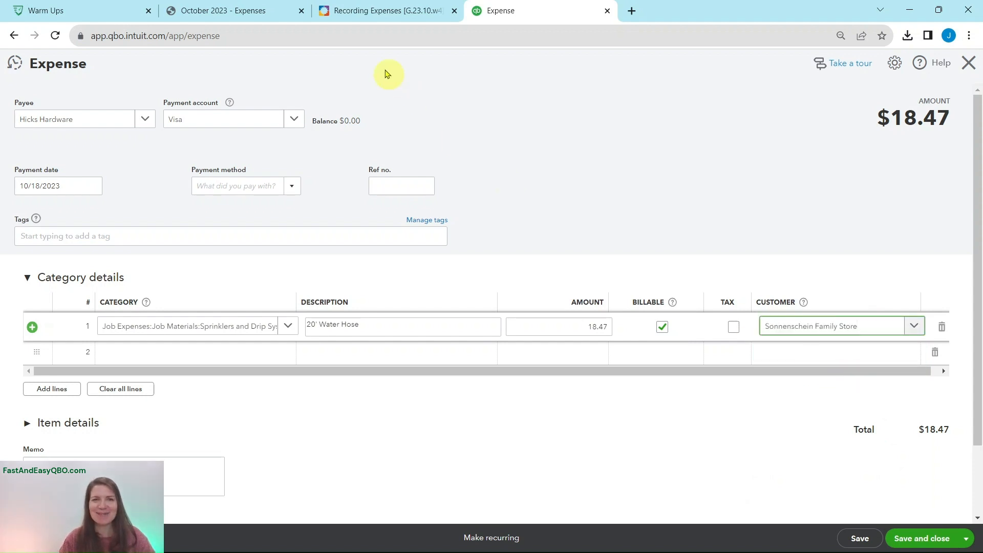
Consult Step 7 of the exercise and set the second expense line's category to Owner's Draw in QuickBooks.
{"action": "left_click", "coordinate": [371, 11]}
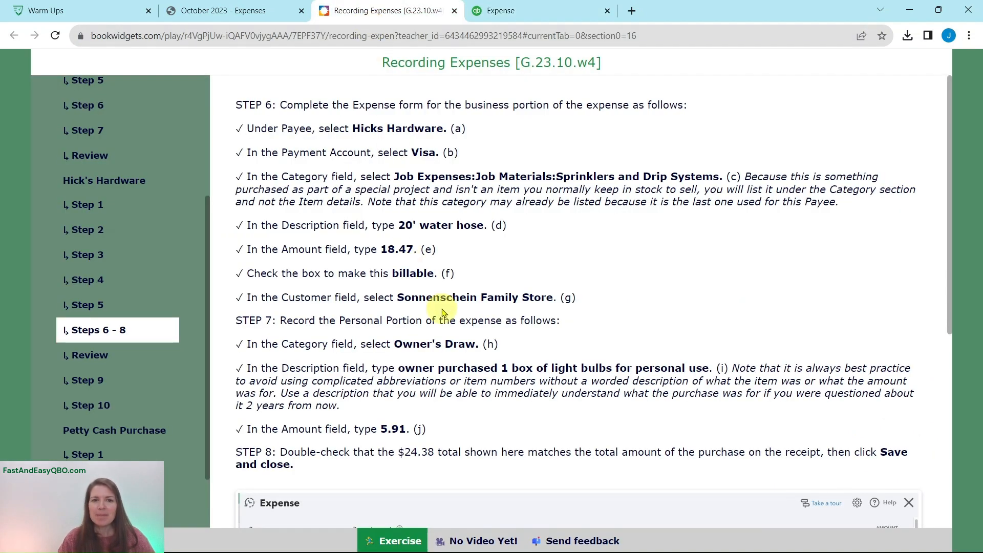
{"action": "scroll", "coordinate": [407, 330], "scroll_direction": "down", "scroll_amount": 4}
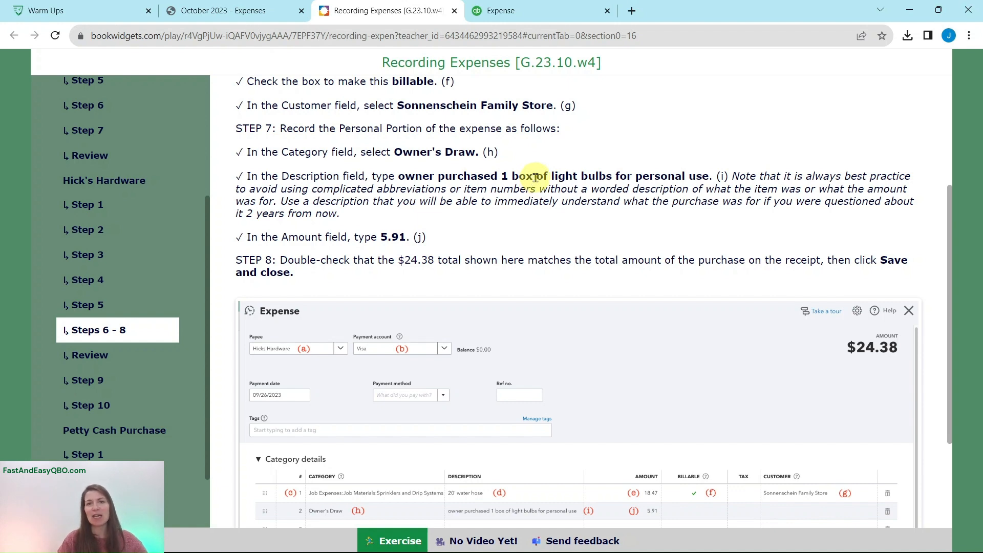
{"action": "left_click", "coordinate": [521, 17]}
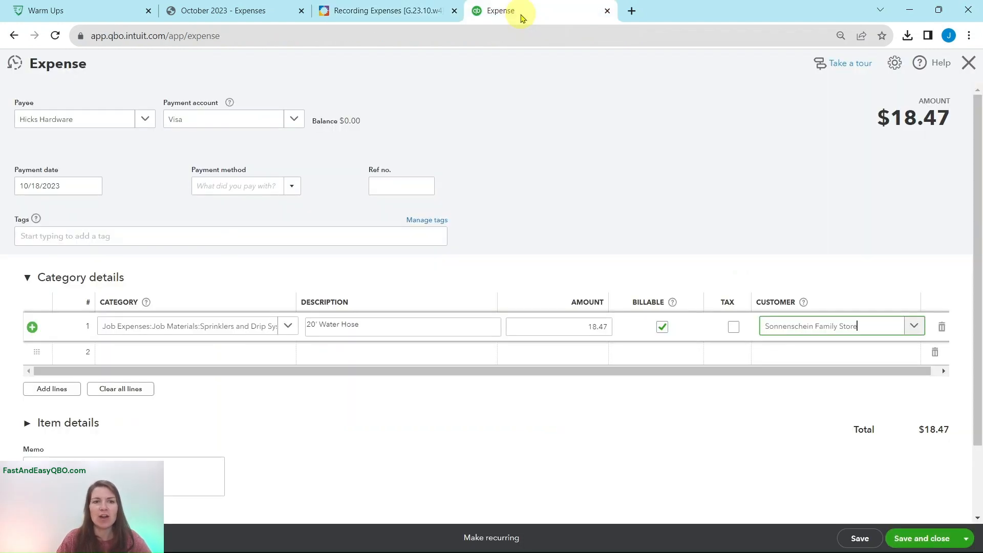
{"action": "left_click", "coordinate": [135, 354]}
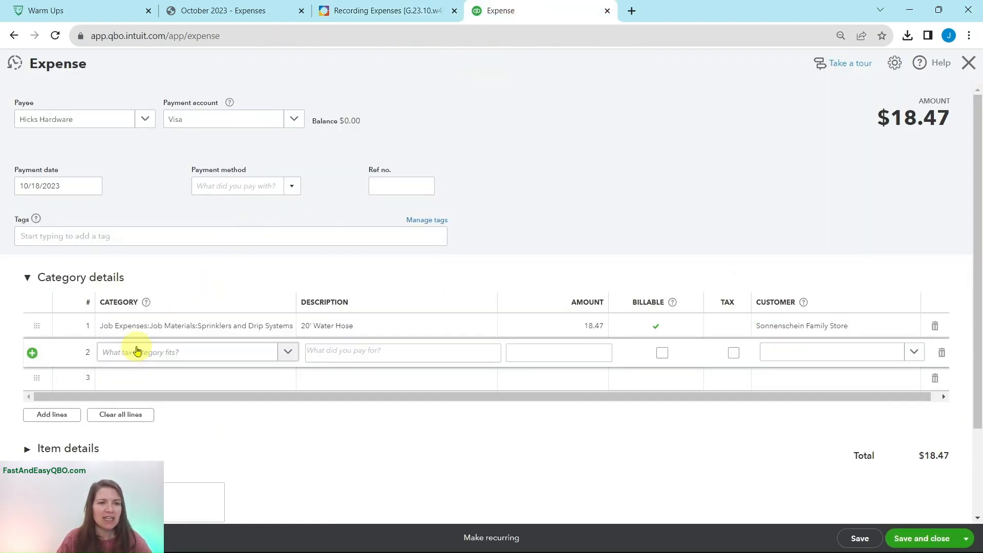
{"action": "left_click", "coordinate": [138, 351]}
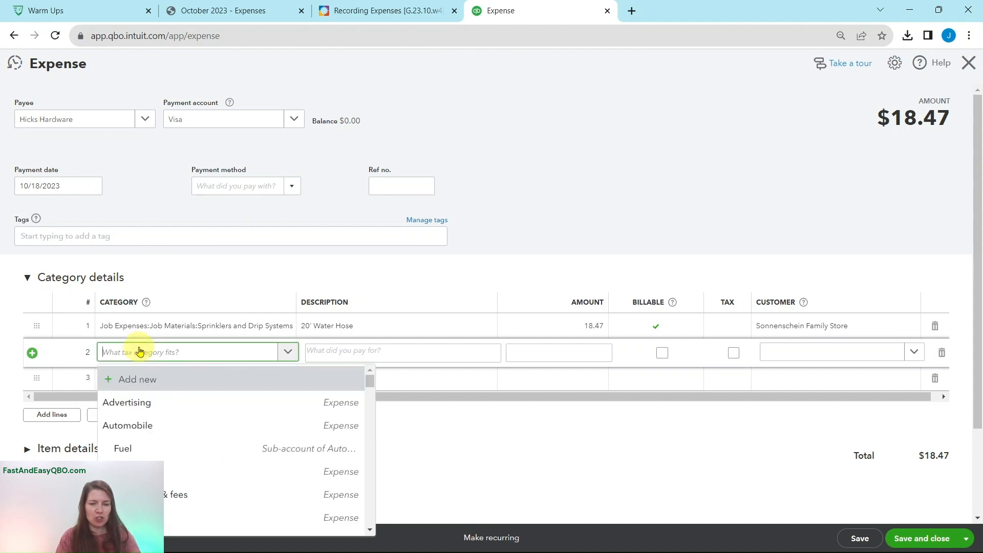
{"action": "type", "text": "Owner"}
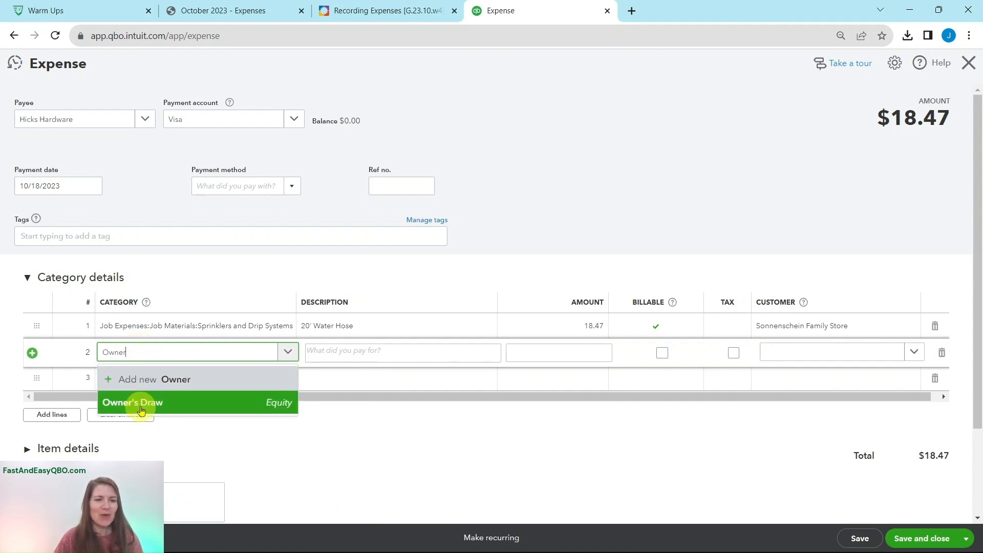
{"action": "left_click", "coordinate": [138, 405]}
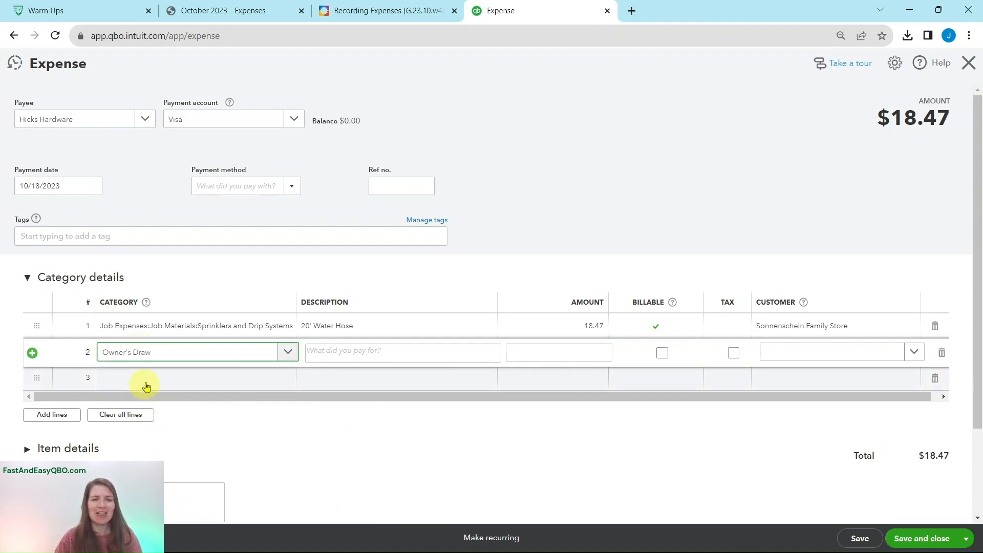
Describe the Owner's Draw line in QuickBooks as Owner Purchased 1 Box of Light Bulbs for Personal Use, checking the wording against Step 7.
{"action": "left_click", "coordinate": [365, 11]}
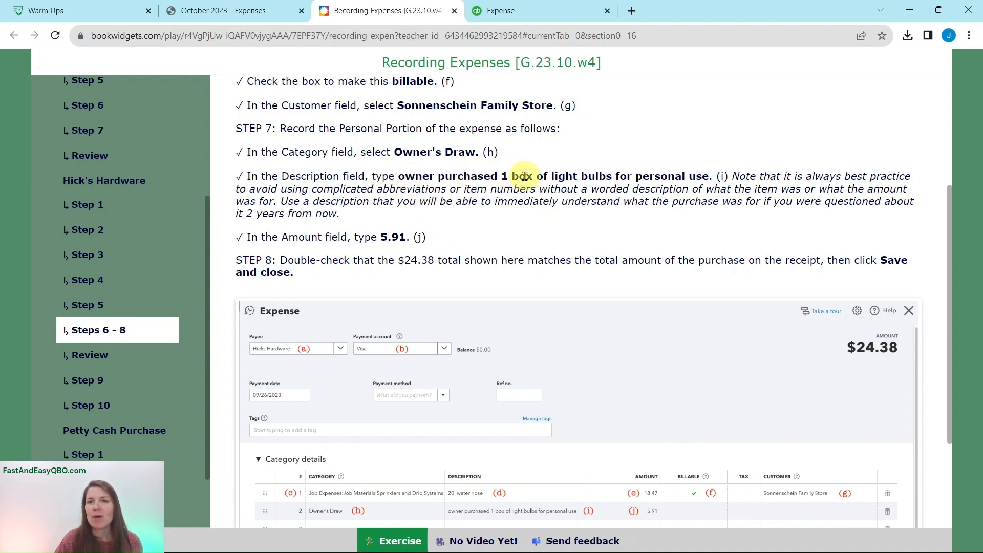
{"action": "left_click", "coordinate": [545, 11]}
{"action": "left_click", "coordinate": [411, 357]}
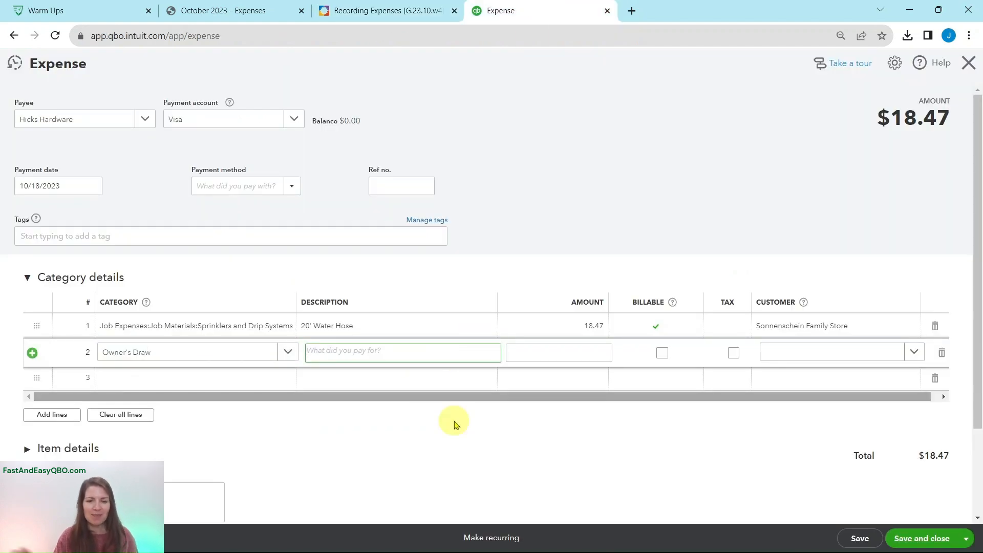
{"action": "type", "text": "Ower"}
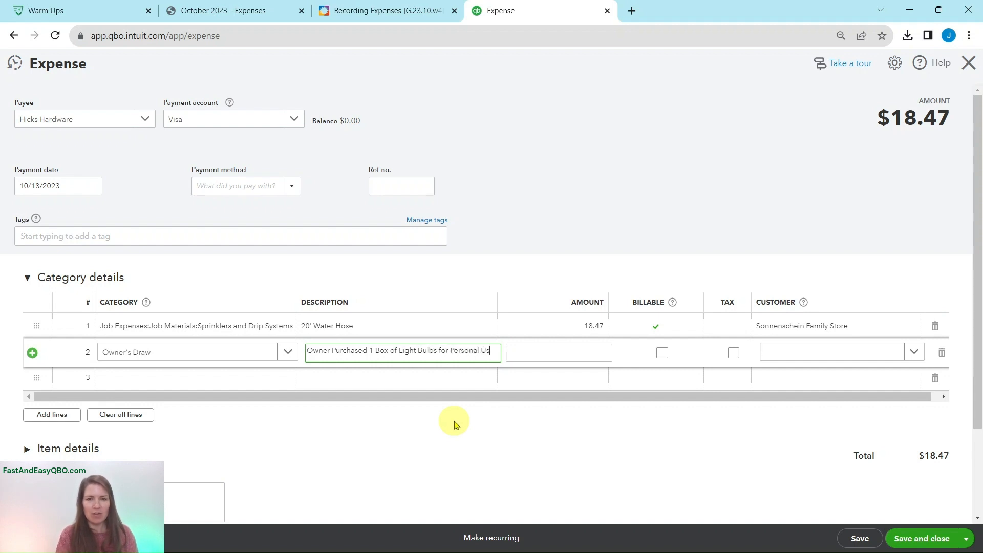
{"action": "left_click", "coordinate": [389, 12]}
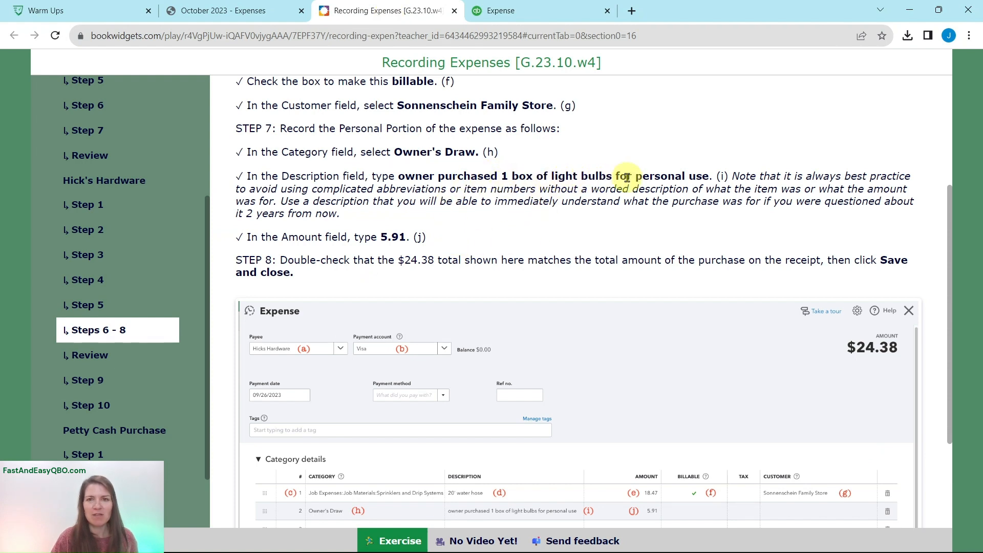
{"action": "left_click", "coordinate": [505, 11]}
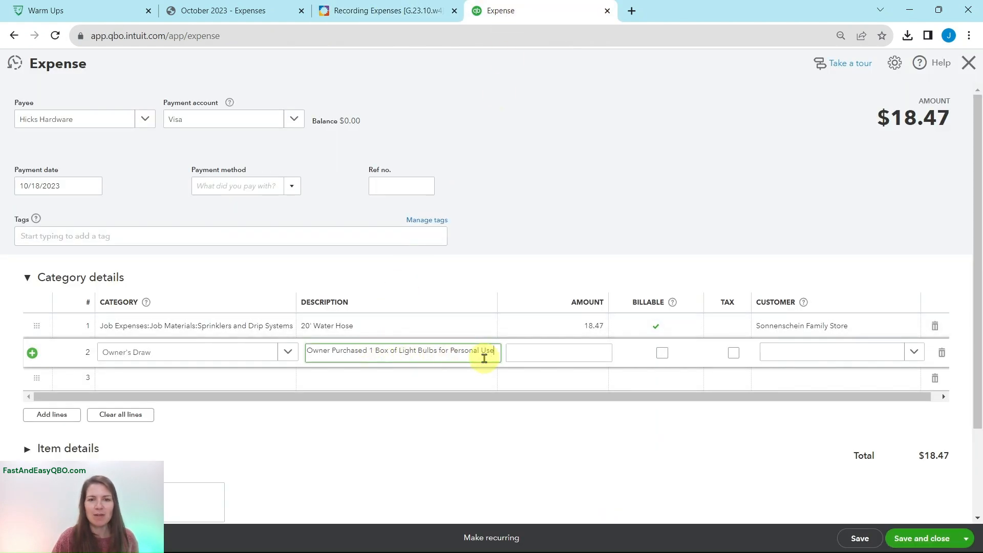
Check the light bulb price in Step 7 and on the PDF receipt, and set the Owner's Draw line's amount to 5.91 in QuickBooks.
{"action": "left_click", "coordinate": [379, 16]}
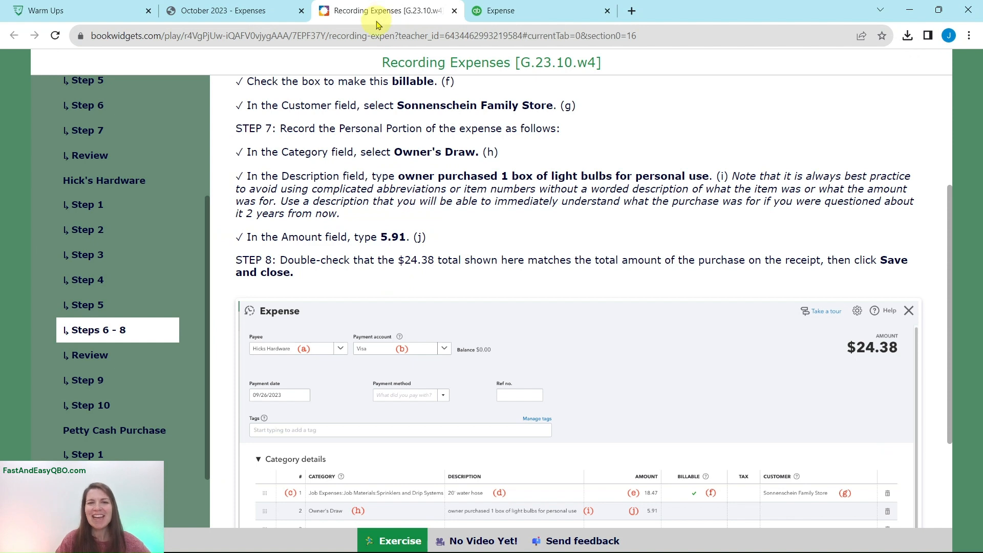
{"action": "left_click", "coordinate": [241, 13]}
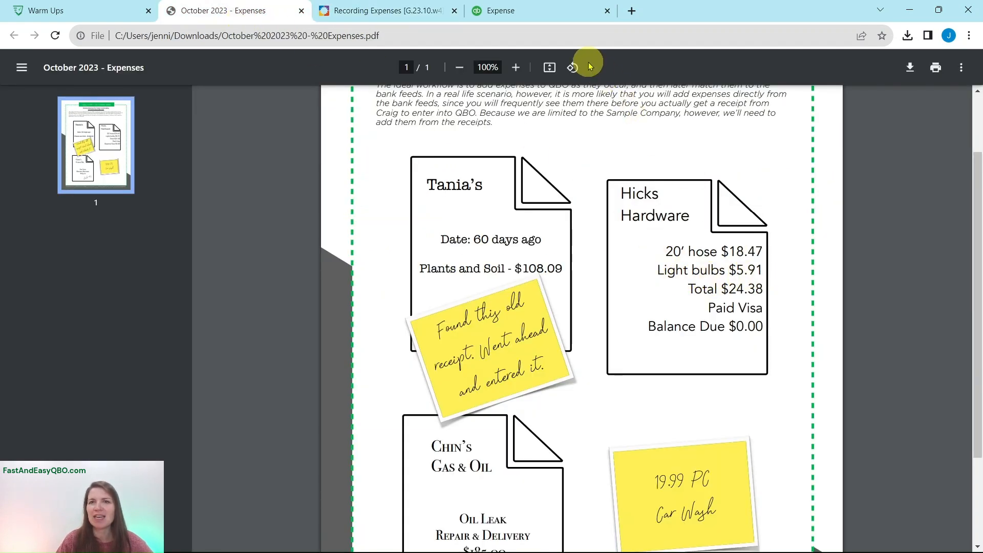
{"action": "left_click", "coordinate": [545, 11]}
{"action": "left_click", "coordinate": [571, 349]}
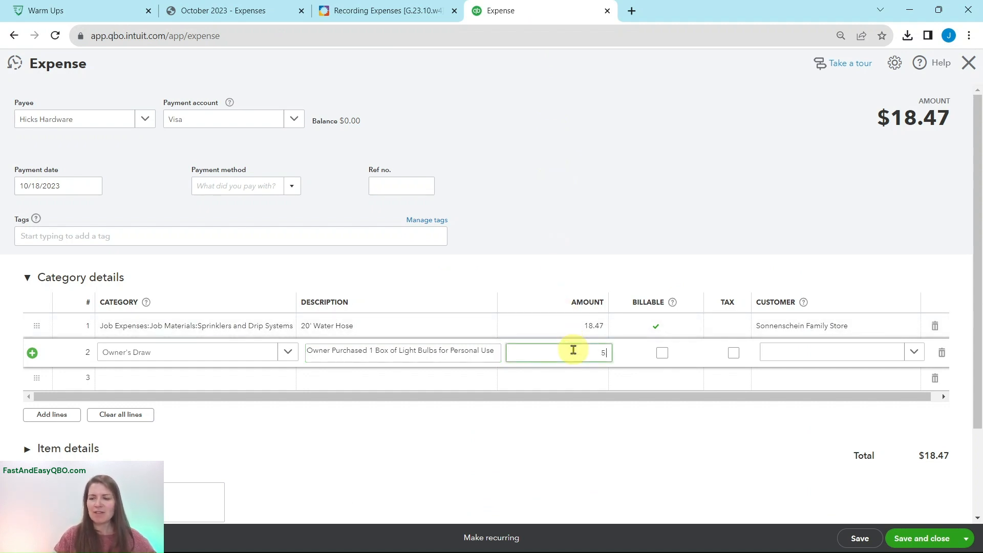
{"action": "key", "text": "Tab"}
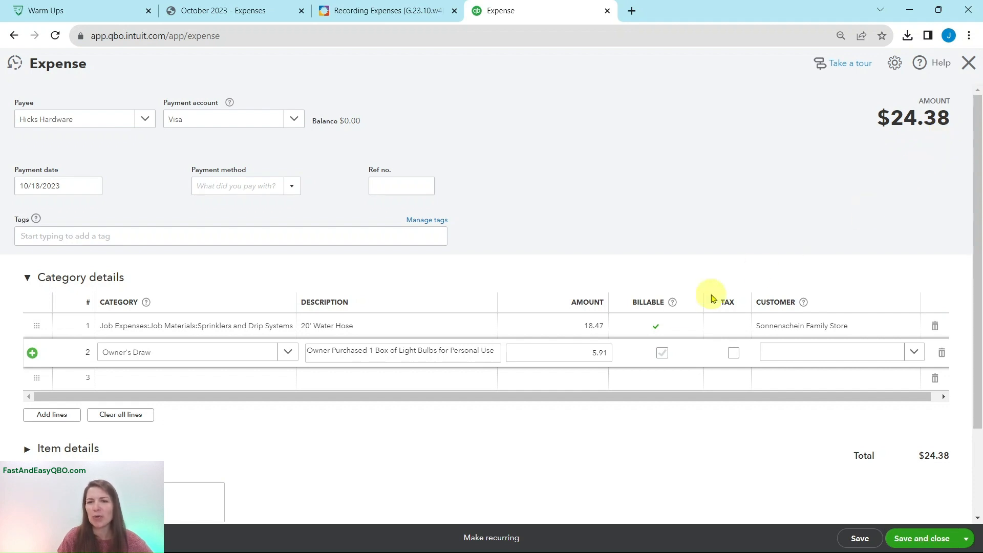
Compare the expense total with the Hicks Hardware receipt and Step 8, and save and close the expense in QuickBooks.
{"action": "left_click", "coordinate": [260, 12]}
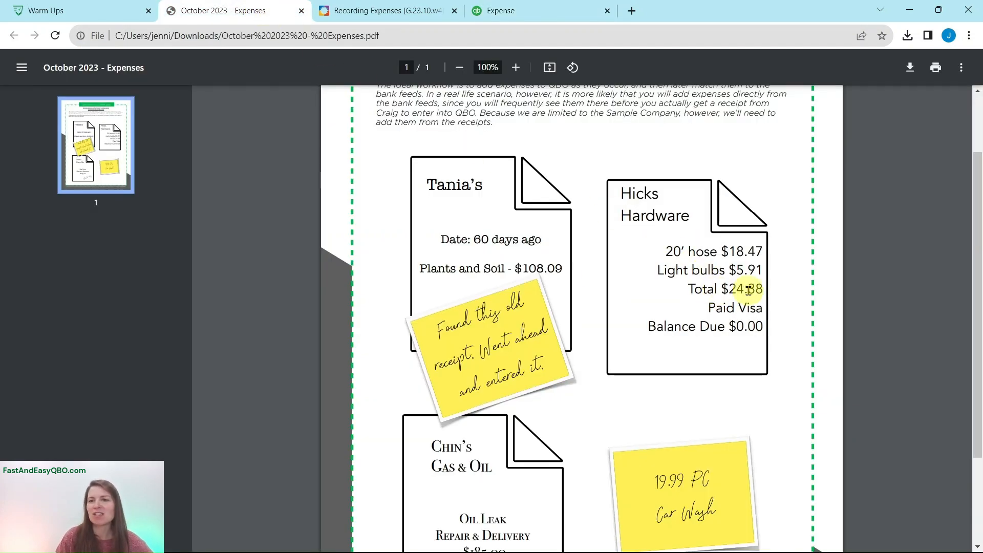
{"action": "left_click", "coordinate": [406, 11]}
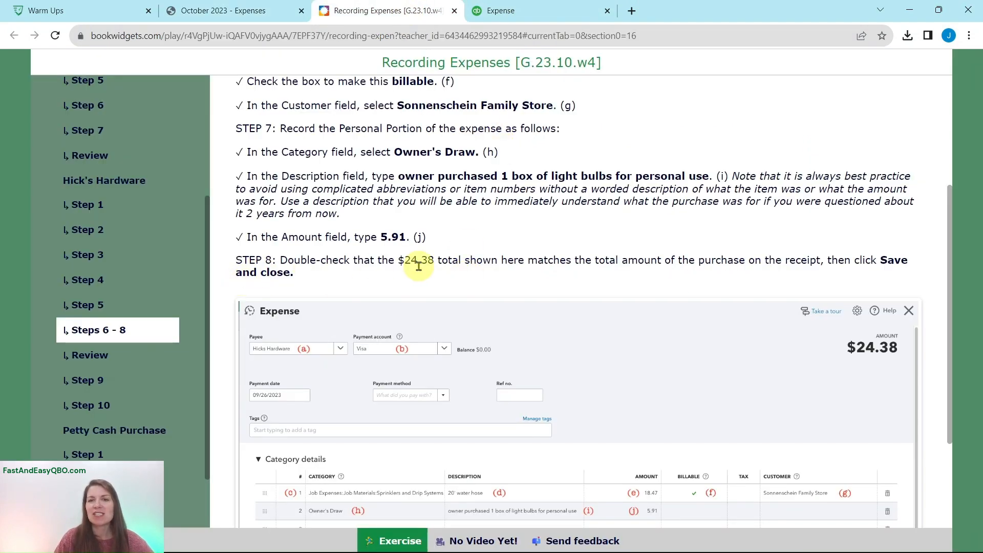
{"action": "left_click", "coordinate": [501, 11]}
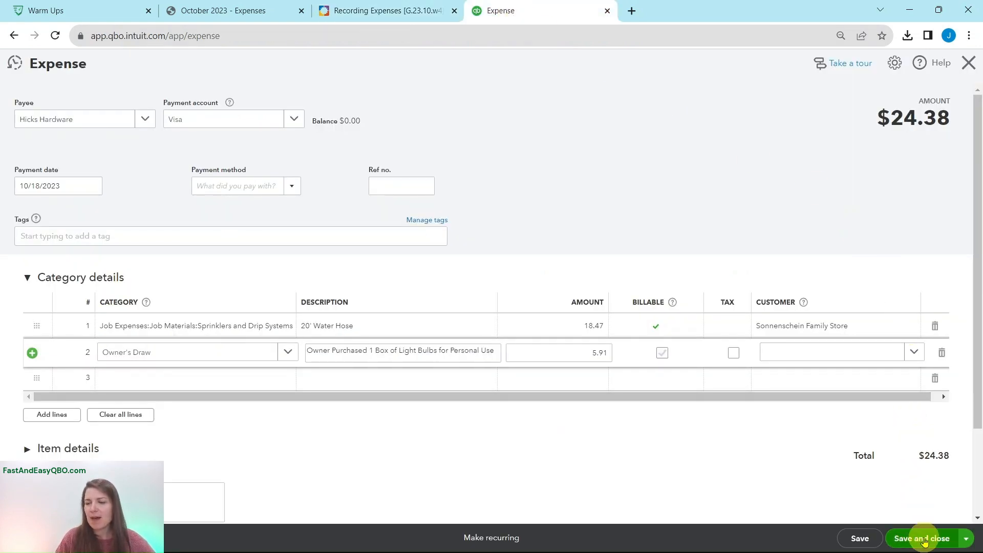
{"action": "left_click", "coordinate": [923, 539]}
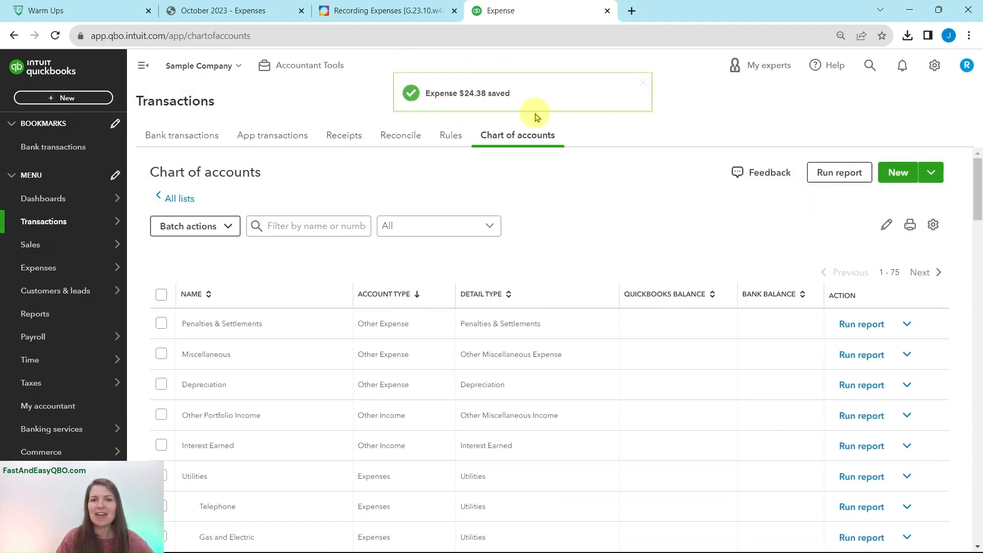
Return to the Recording Expenses exercise and read the Review page that follows Steps 6 - 8 of Hick's Hardware.
{"action": "left_click", "coordinate": [340, 10]}
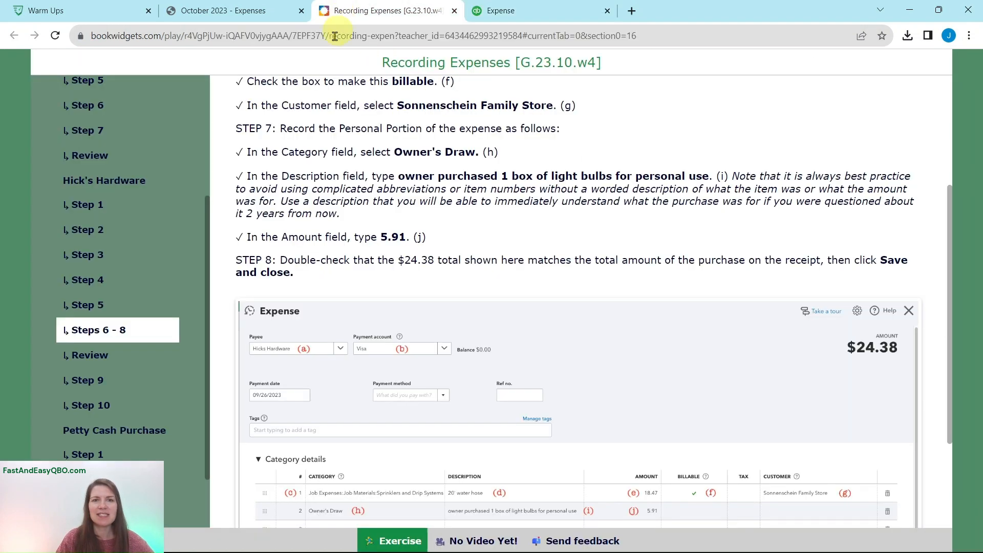
{"action": "left_click", "coordinate": [117, 357]}
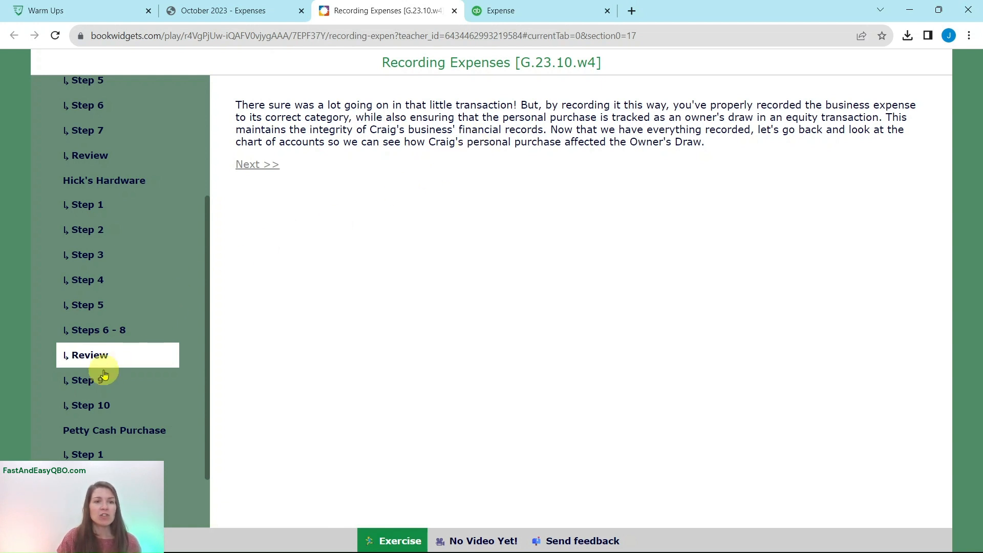
Read Step 9 of Hick's Hardware in the exercise, and open the Chart of accounts in QuickBooks.
{"action": "left_click", "coordinate": [87, 384]}
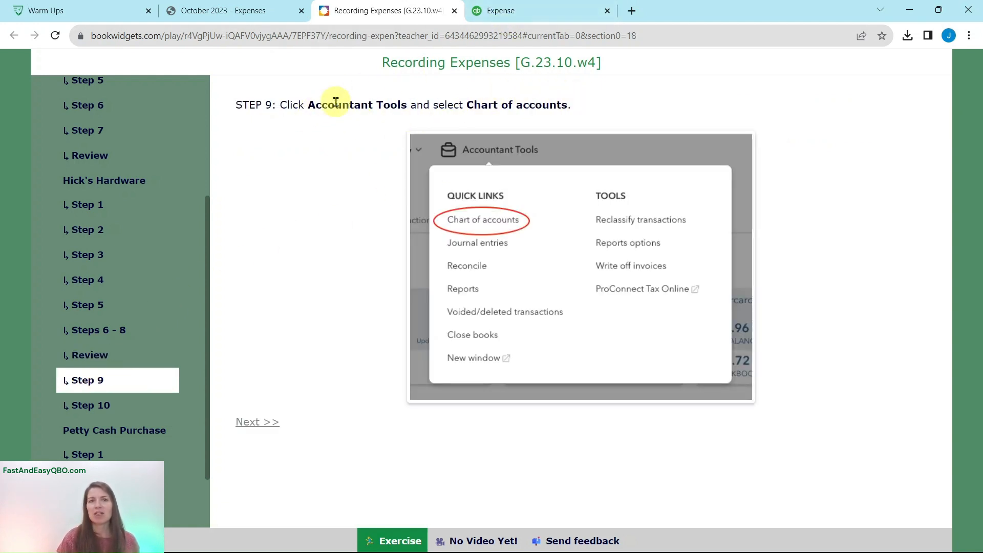
{"action": "left_click", "coordinate": [518, 12]}
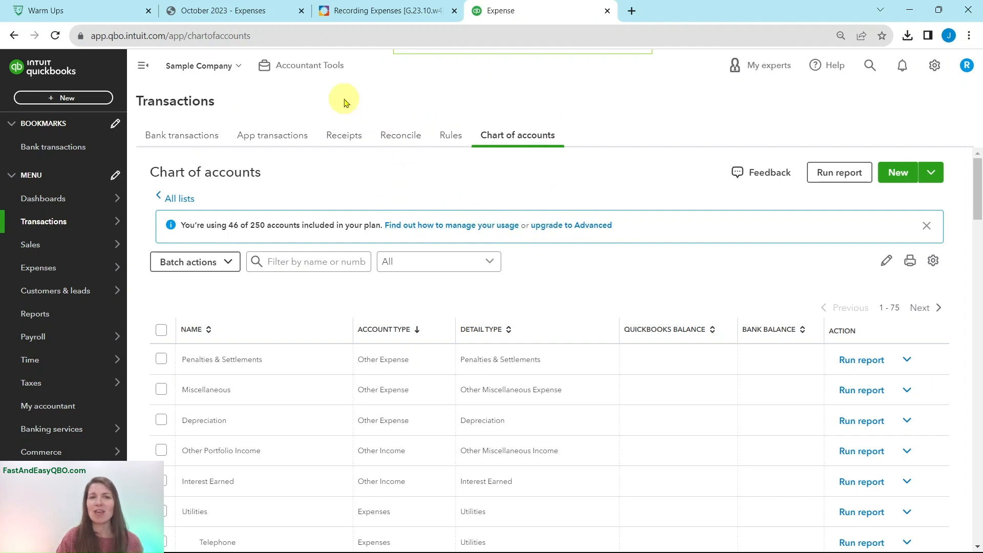
{"action": "left_click", "coordinate": [298, 72]}
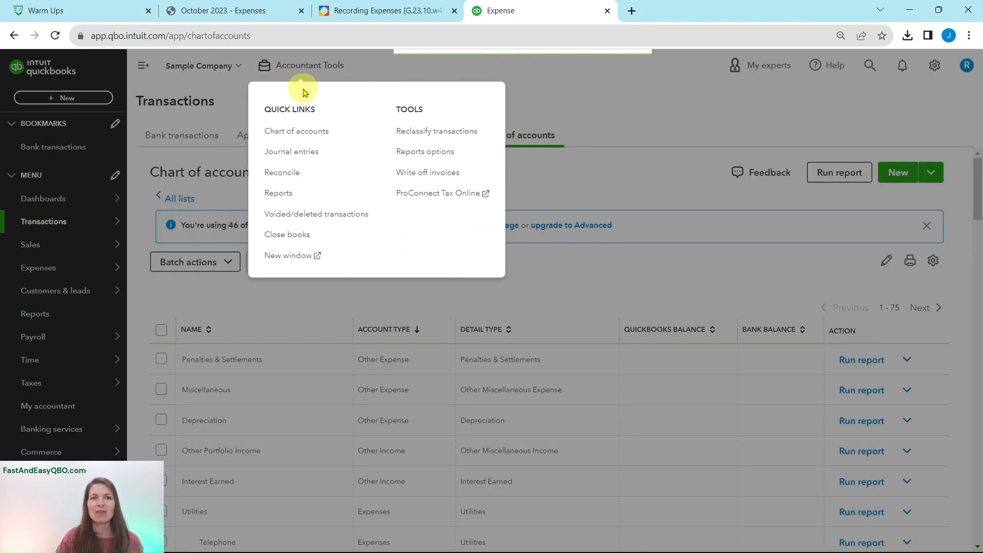
{"action": "left_click", "coordinate": [293, 129]}
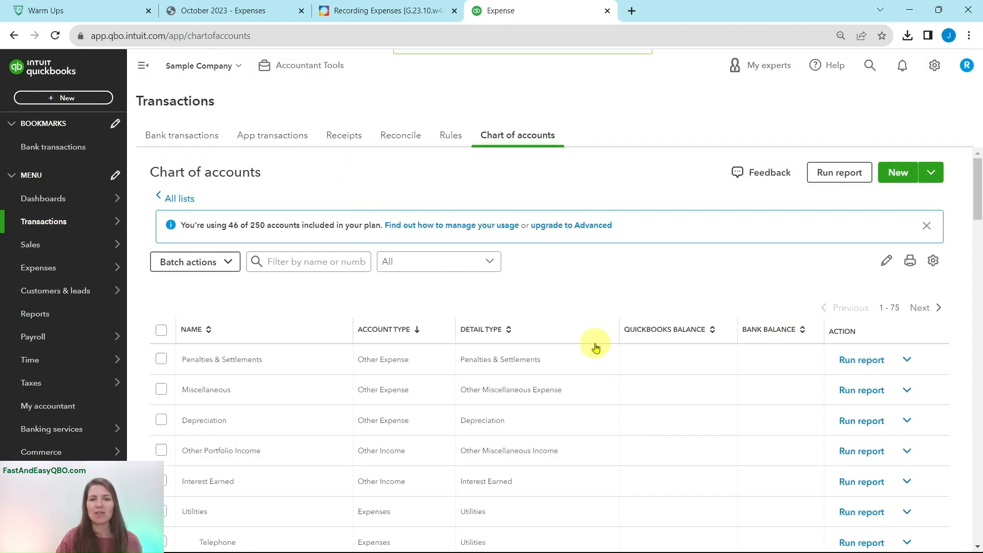
Read Step 10 of the exercise, and find the Owner's Draw account's QuickBooks balance in the chart of accounts.
{"action": "left_click", "coordinate": [410, 13]}
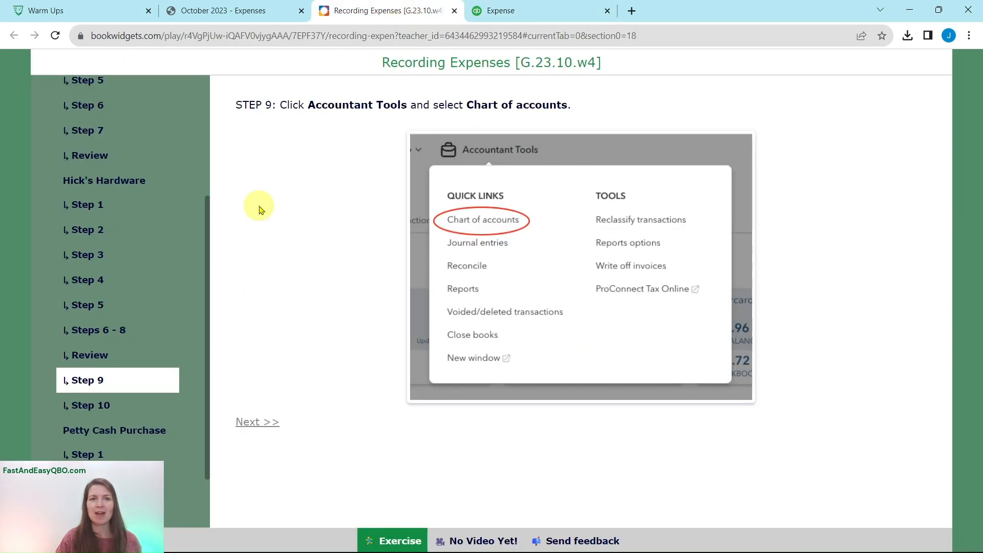
{"action": "left_click", "coordinate": [102, 403]}
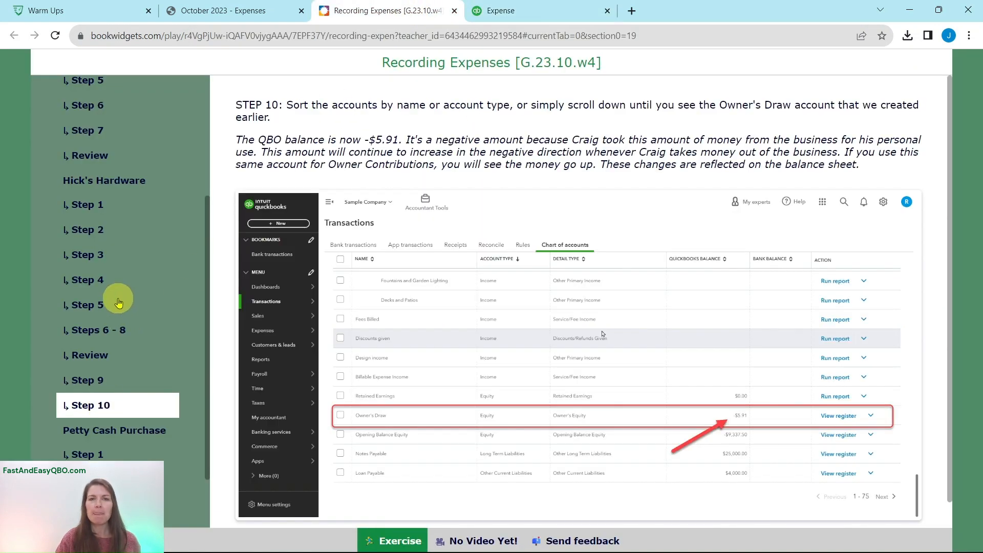
{"action": "scroll", "coordinate": [126, 334], "scroll_direction": "down", "scroll_amount": 2}
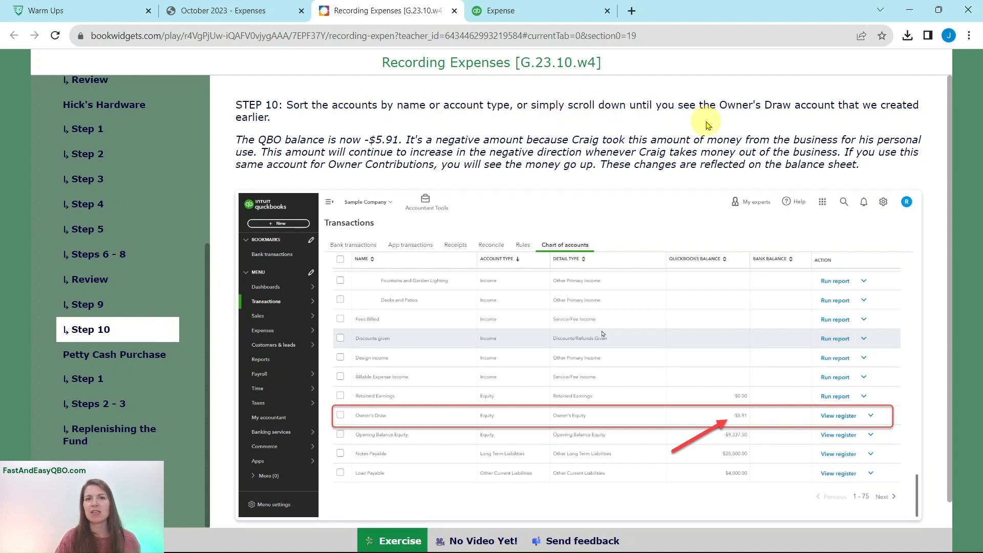
{"action": "left_click", "coordinate": [544, 10]}
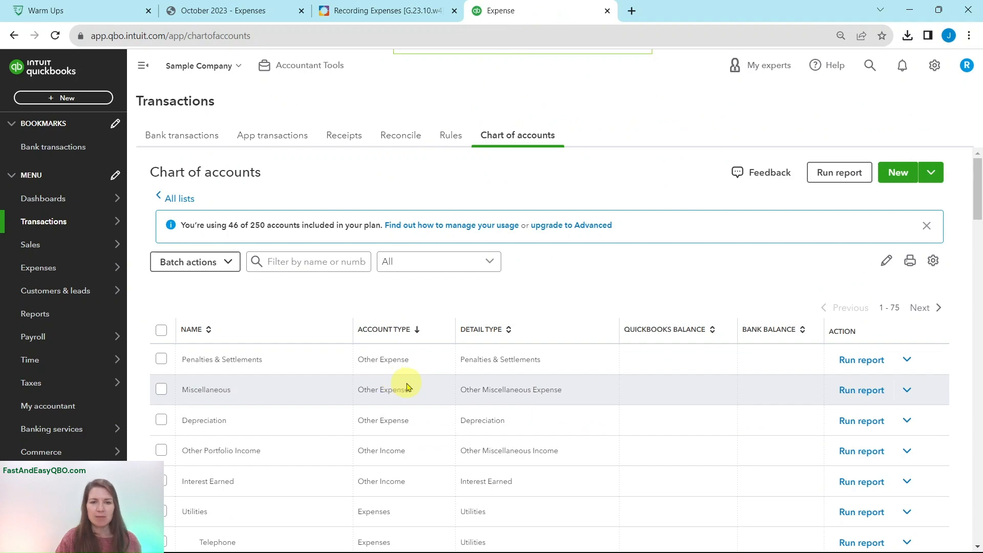
{"action": "scroll", "coordinate": [408, 387], "scroll_direction": "down", "scroll_amount": 12}
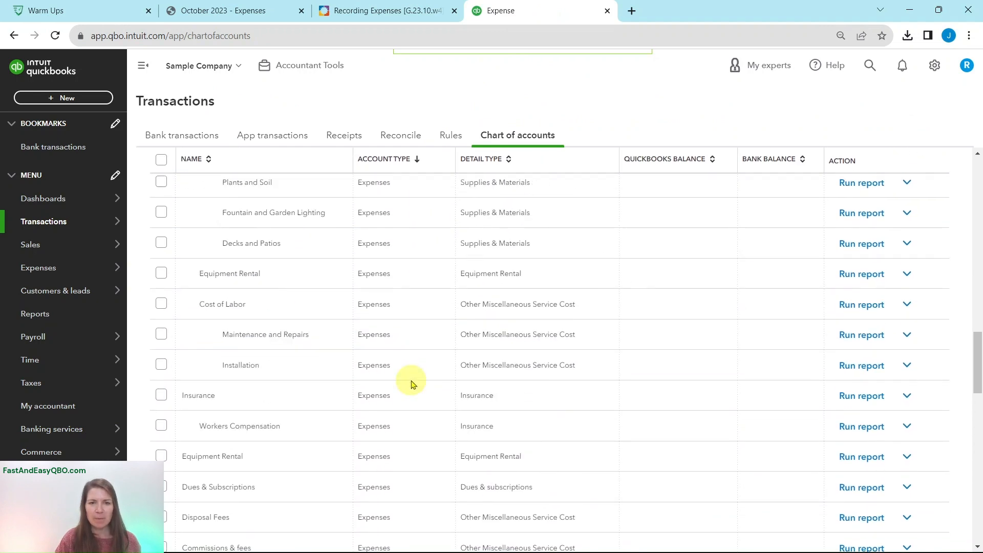
{"action": "scroll", "coordinate": [412, 384], "scroll_direction": "down", "scroll_amount": 20}
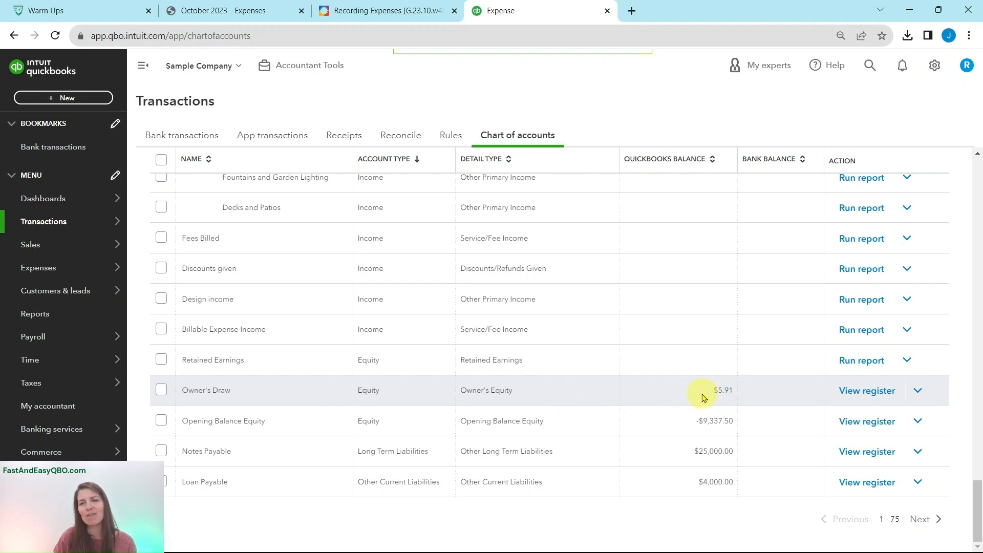
Read the exercise's Petty Cash Purchase introduction, and examine the car wash note in the October 2023 - Expenses PDF.
{"action": "left_click", "coordinate": [395, 13]}
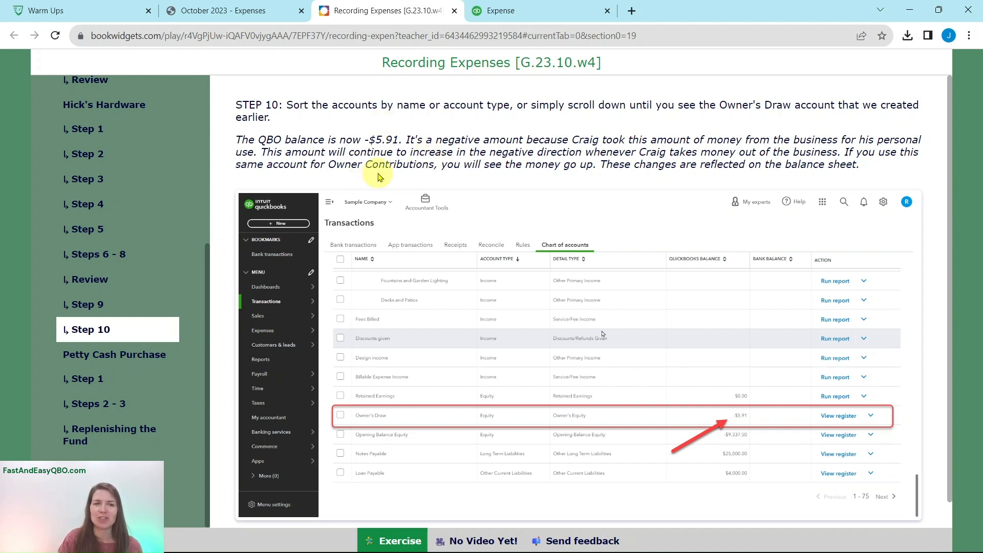
{"action": "left_click", "coordinate": [75, 357]}
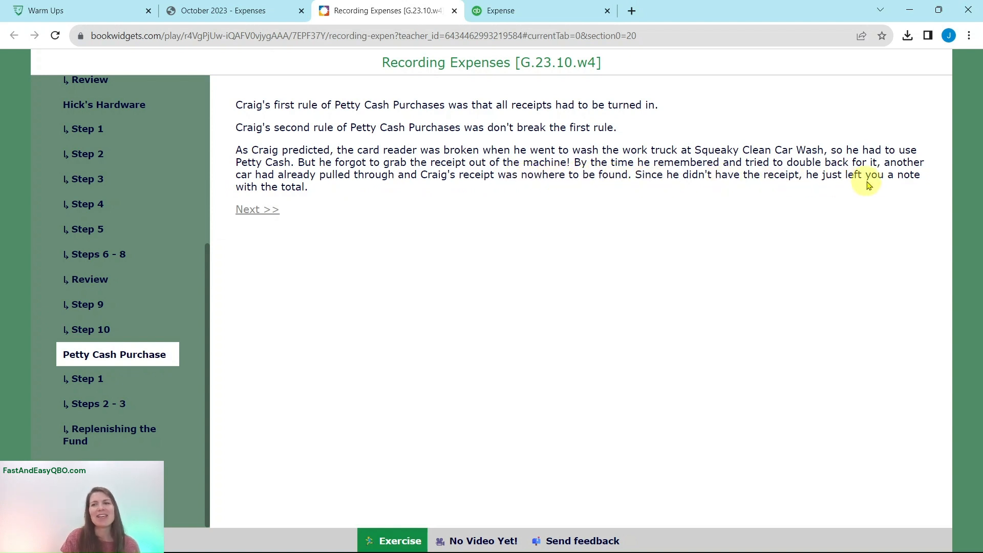
{"action": "left_click", "coordinate": [259, 12]}
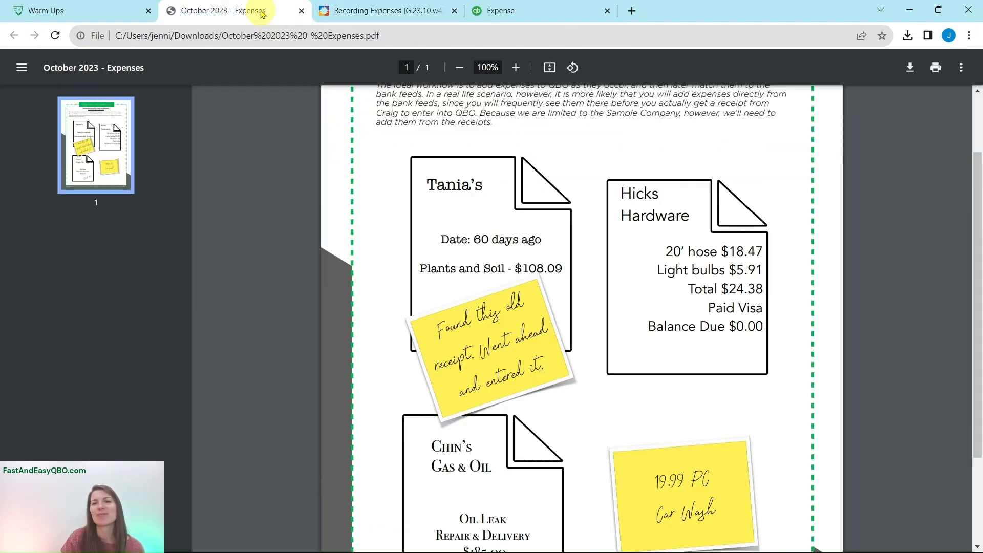
{"action": "scroll", "coordinate": [596, 271], "scroll_direction": "down", "scroll_amount": 3}
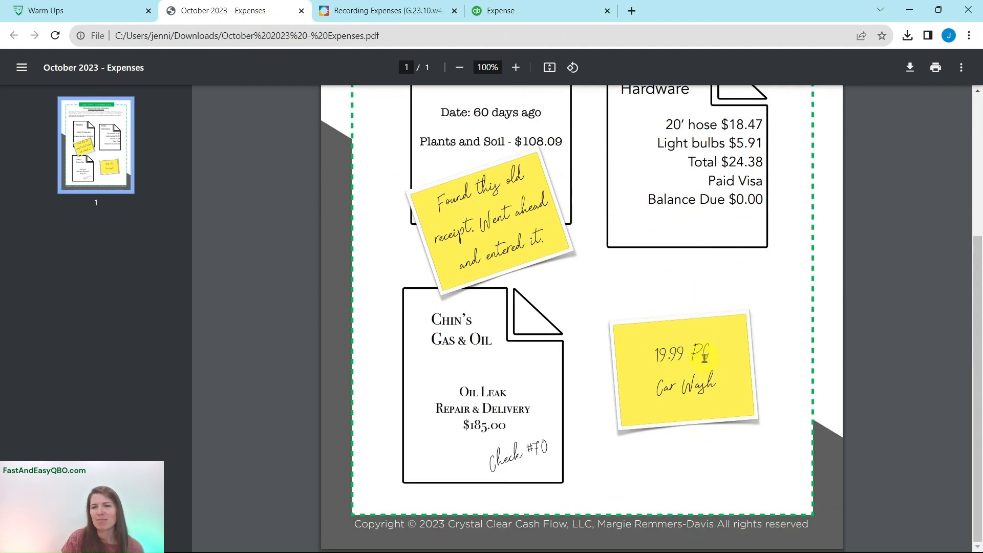
Read Step 1 of Petty Cash Purchase in the exercise, and start a new expense in QuickBooks.
{"action": "left_click", "coordinate": [385, 10]}
{"action": "left_click", "coordinate": [100, 382]}
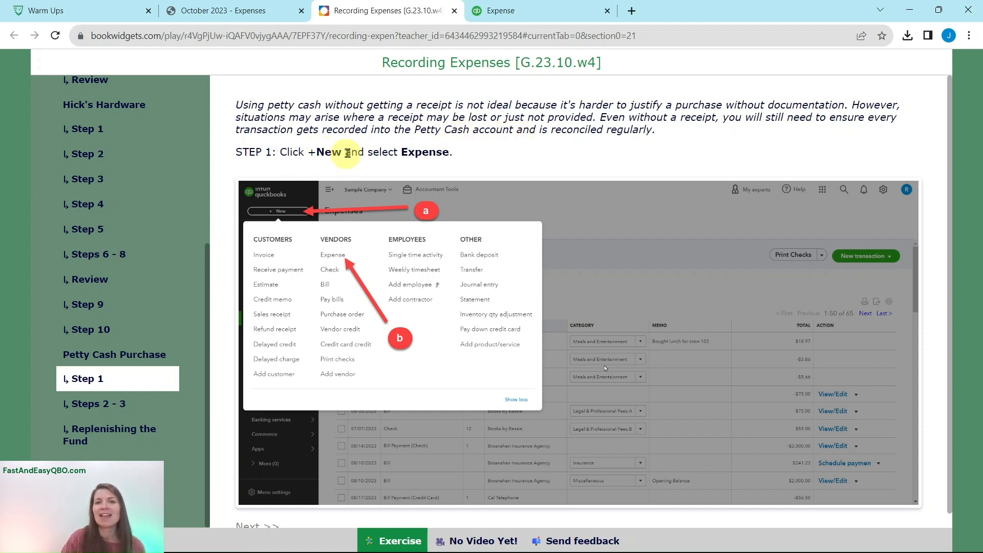
{"action": "left_click", "coordinate": [509, 20]}
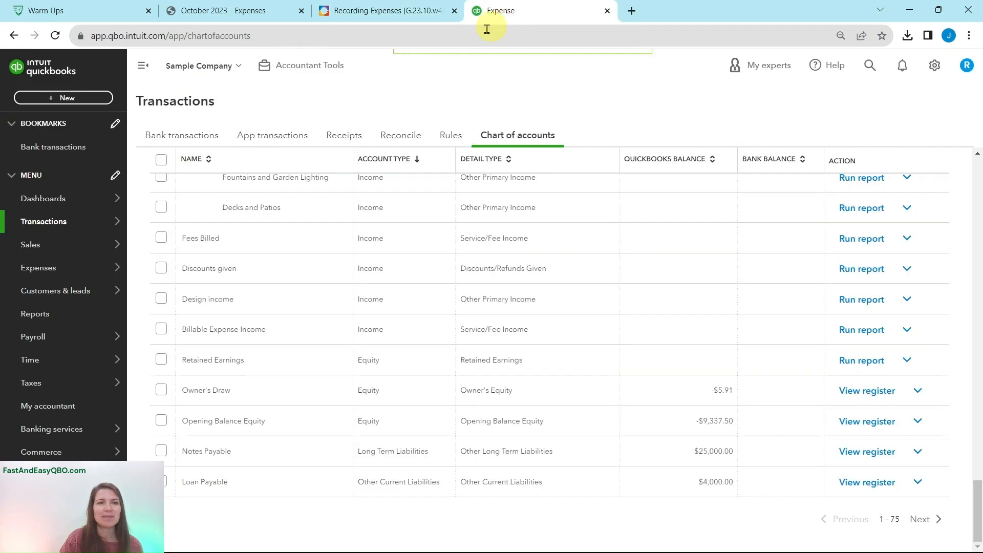
{"action": "left_click", "coordinate": [67, 98]}
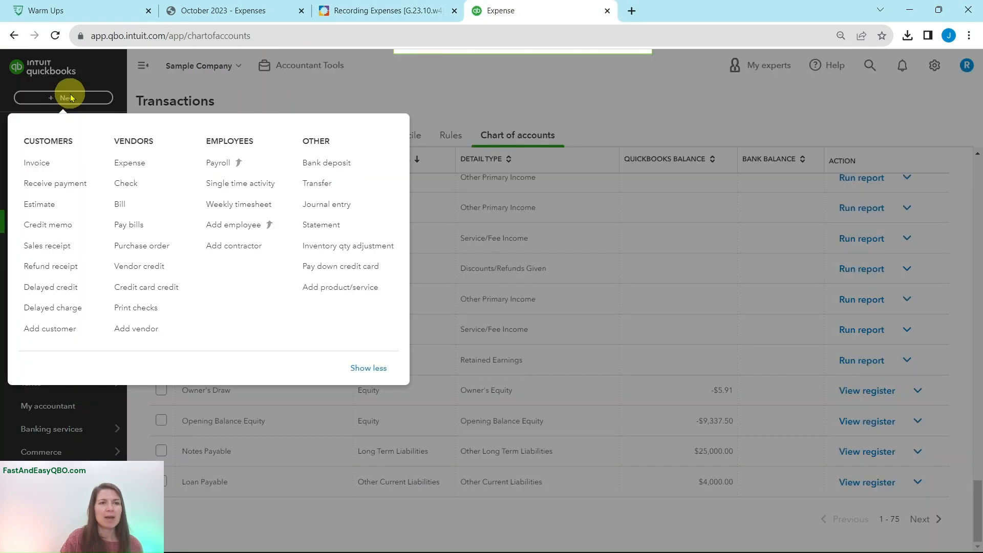
{"action": "left_click", "coordinate": [130, 164]}
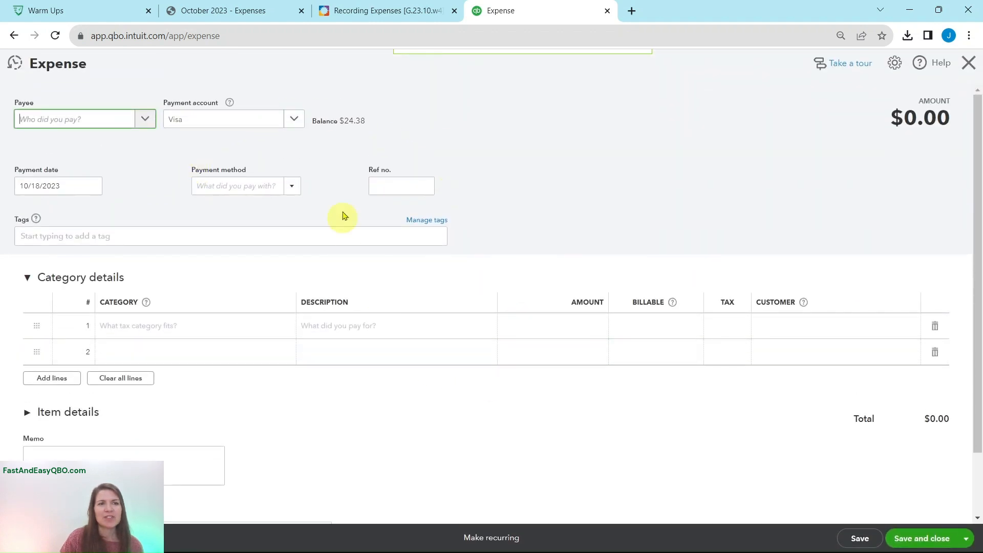
Read Steps 2 - 3 of Petty Cash Purchase, and set the new expense's payee to Squeaky Kleen Car Wash in QuickBooks.
{"action": "left_click", "coordinate": [359, 20]}
{"action": "left_click", "coordinate": [128, 403]}
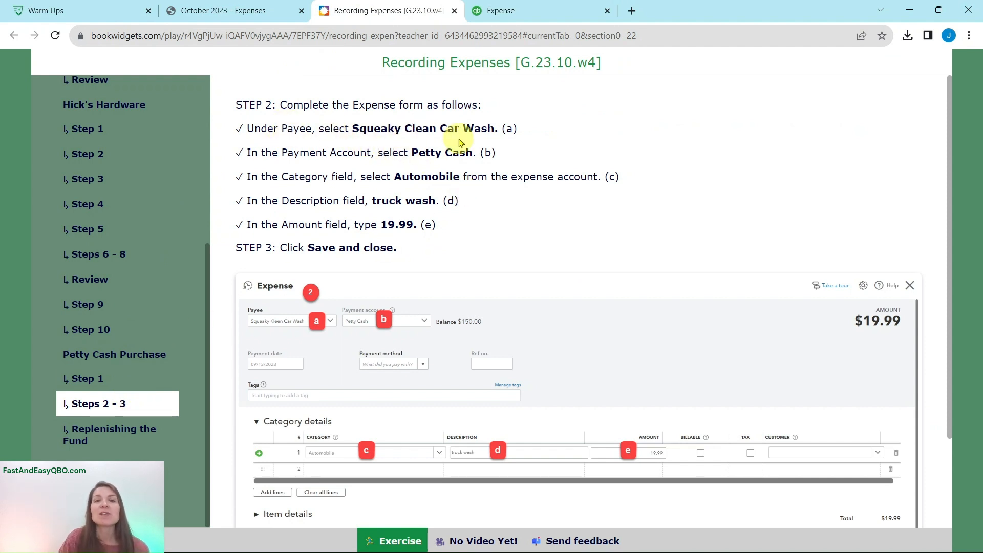
{"action": "left_click", "coordinate": [535, 20]}
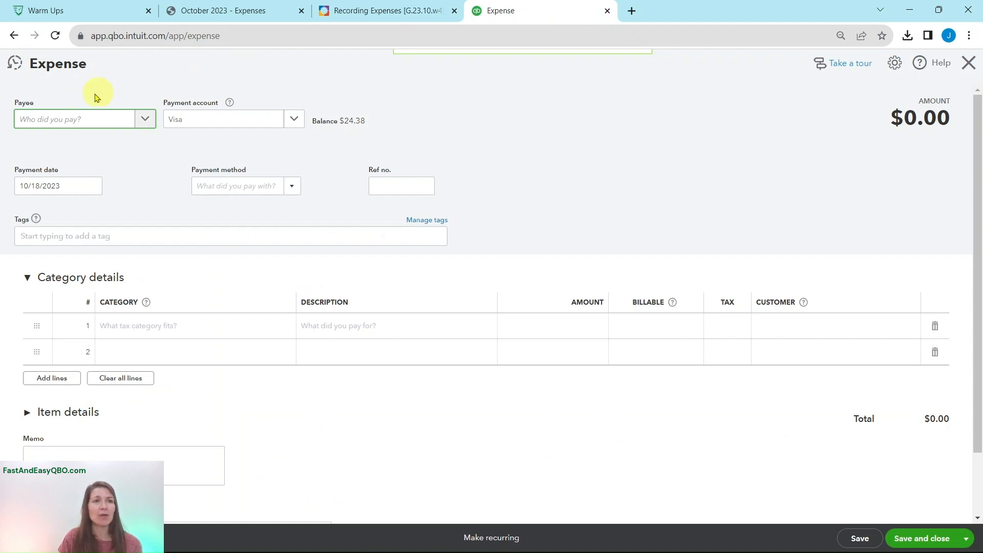
{"action": "left_click", "coordinate": [66, 121]}
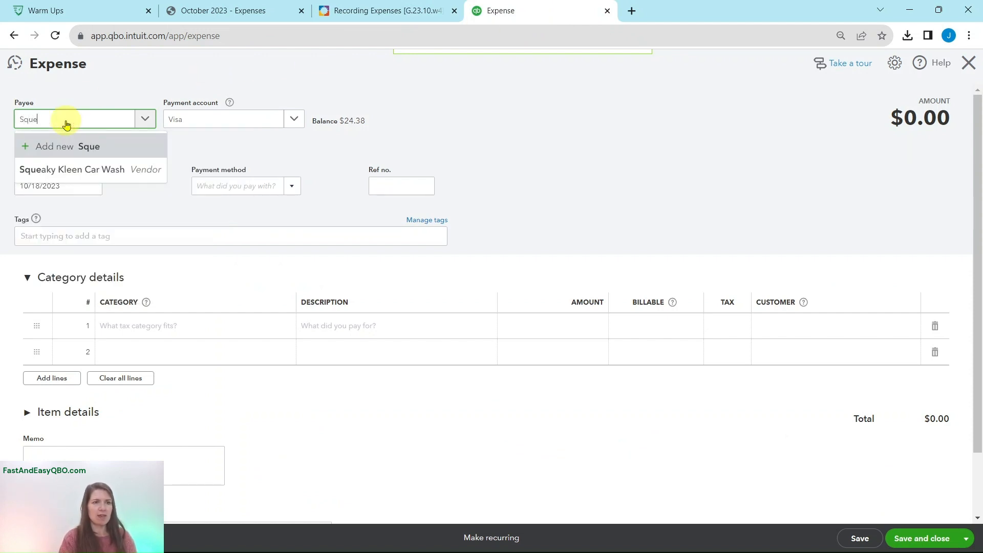
{"action": "left_click", "coordinate": [76, 169]}
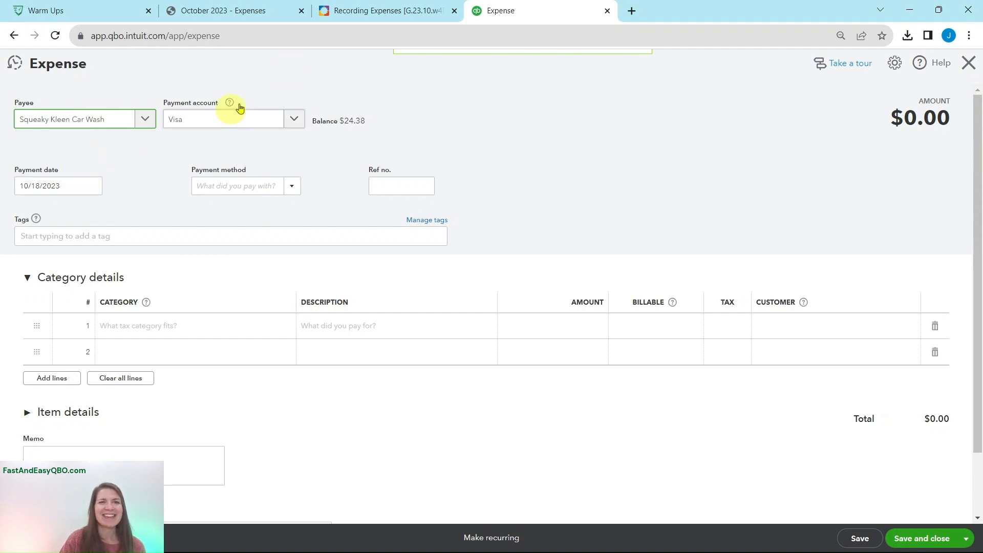
Check the payment account in Step 2 of the exercise, and set the expense's payment account to Petty Cash in QuickBooks.
{"action": "left_click", "coordinate": [381, 17]}
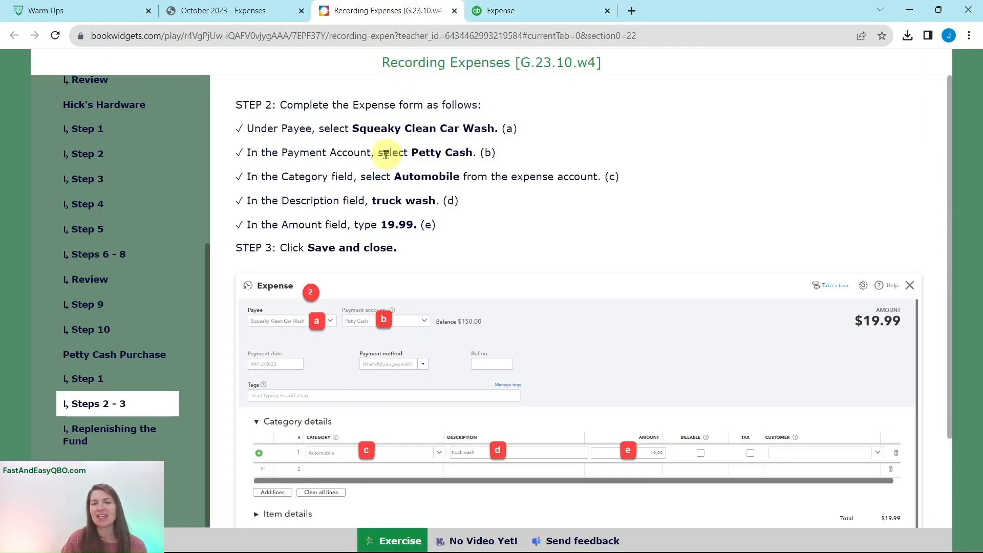
{"action": "left_click", "coordinate": [528, 19]}
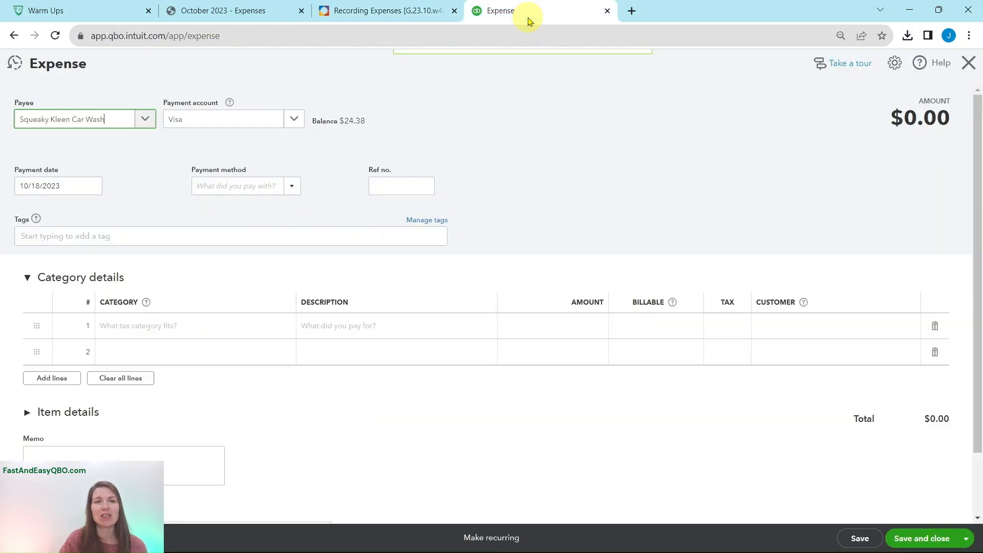
{"action": "left_click", "coordinate": [297, 120]}
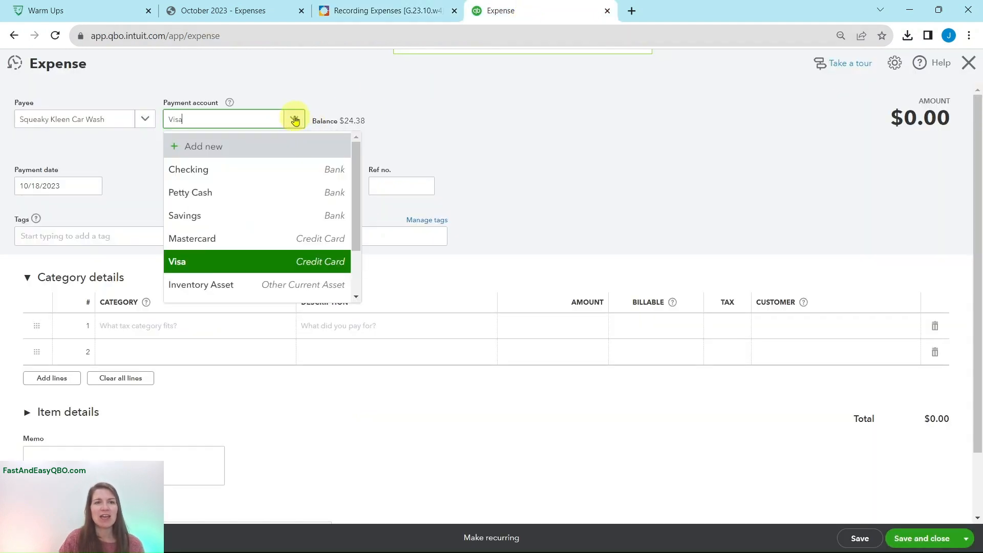
{"action": "left_click", "coordinate": [195, 197]}
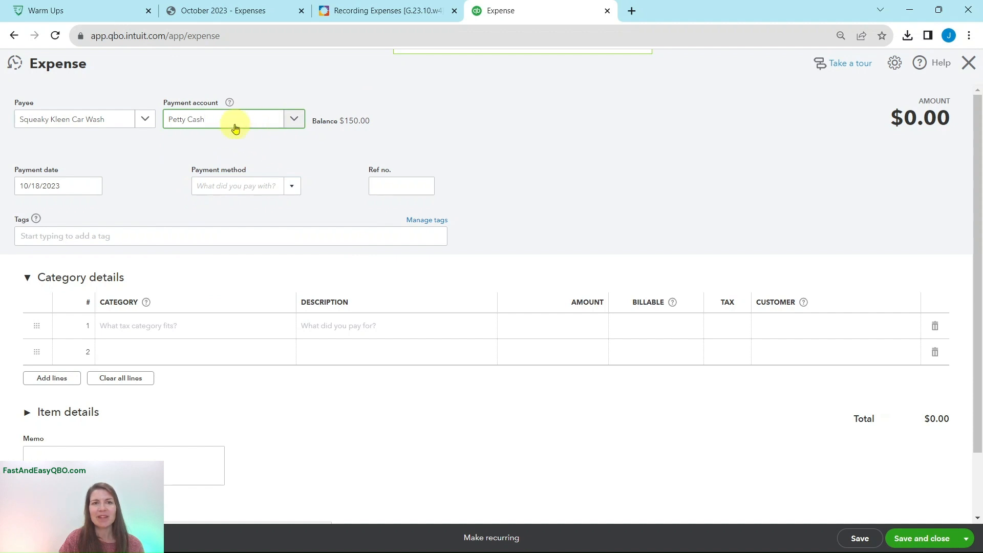
Check the category in Step 2 of the exercise, and set the first expense line's category to Automobile in QuickBooks.
{"action": "left_click", "coordinate": [393, 20]}
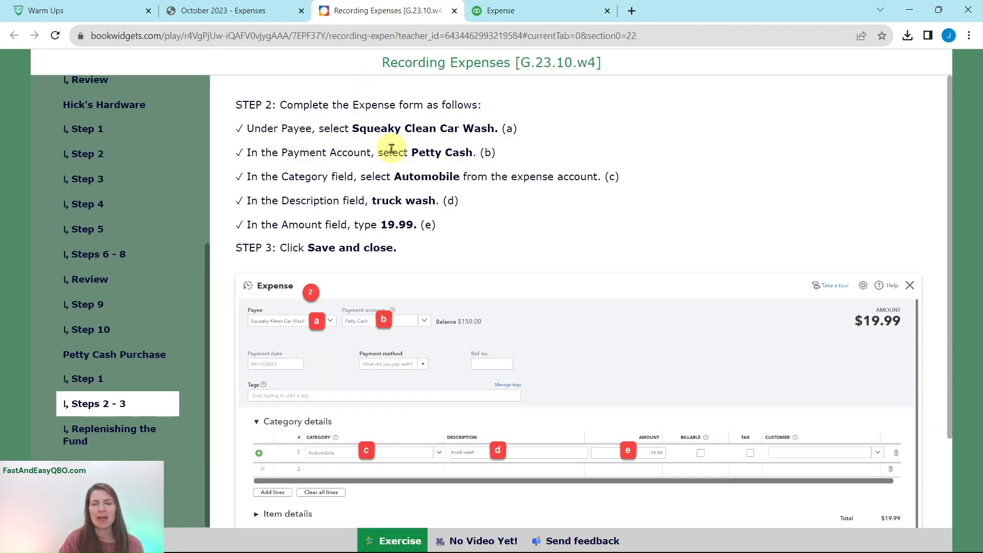
{"action": "left_click", "coordinate": [481, 11]}
{"action": "left_click", "coordinate": [385, 11]}
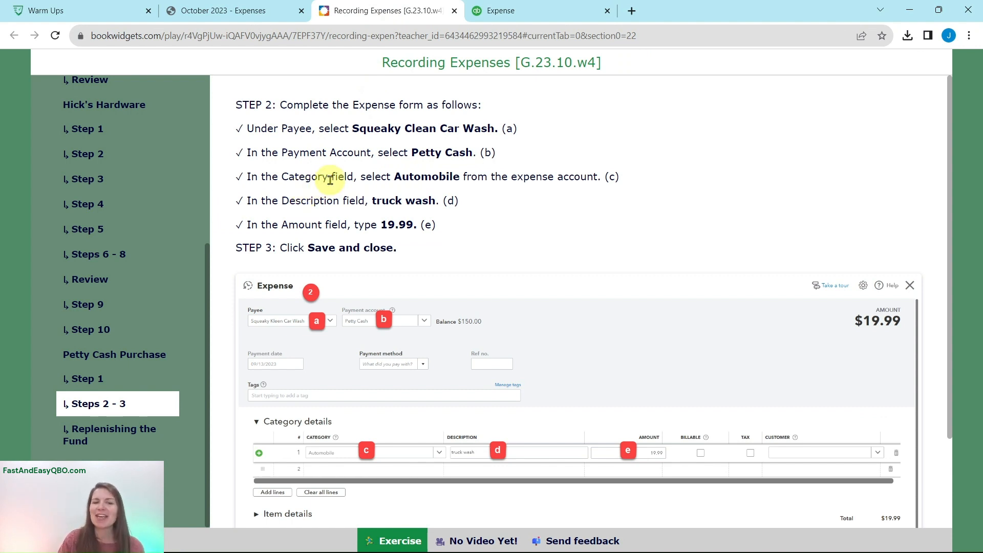
{"action": "left_click", "coordinate": [530, 19]}
{"action": "left_click", "coordinate": [137, 327]}
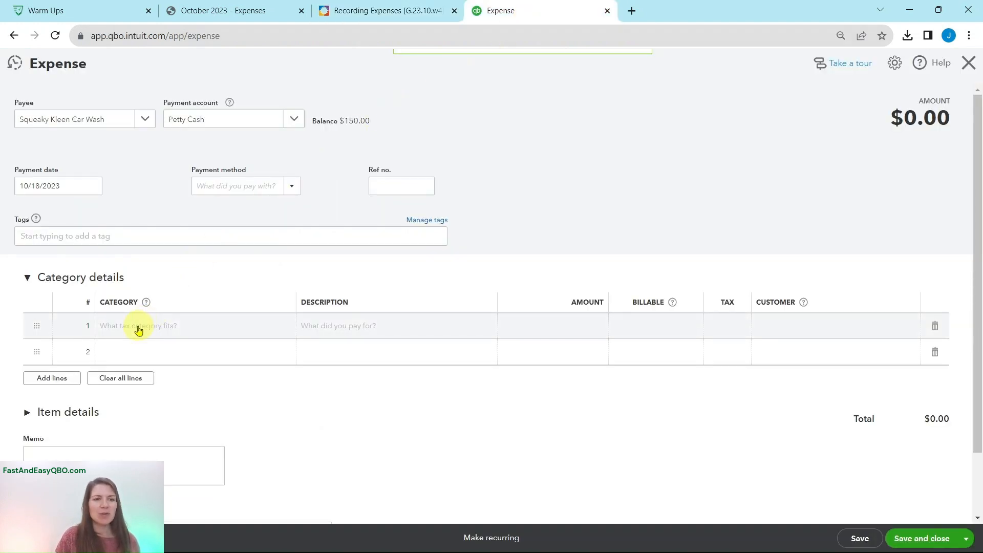
{"action": "left_click", "coordinate": [138, 328]}
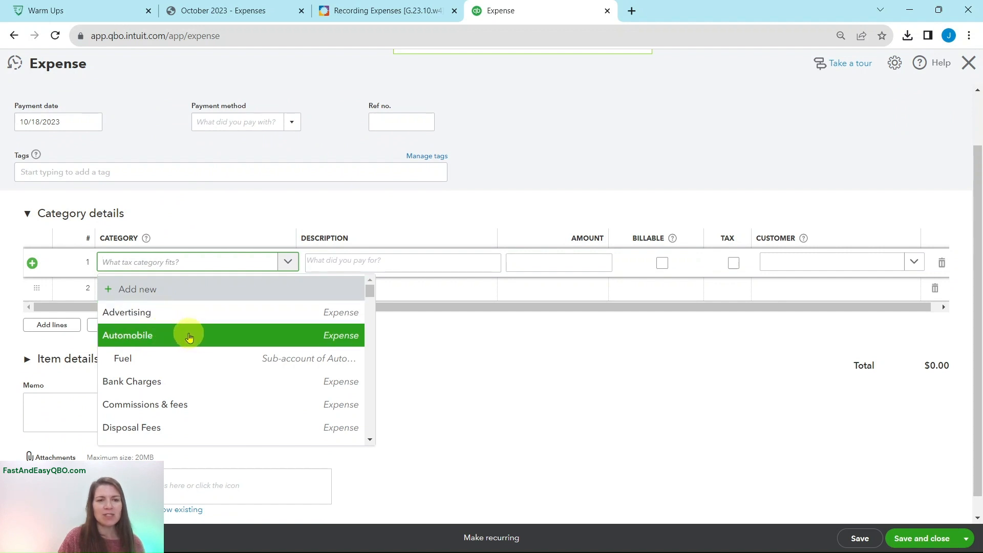
{"action": "left_click", "coordinate": [189, 337]}
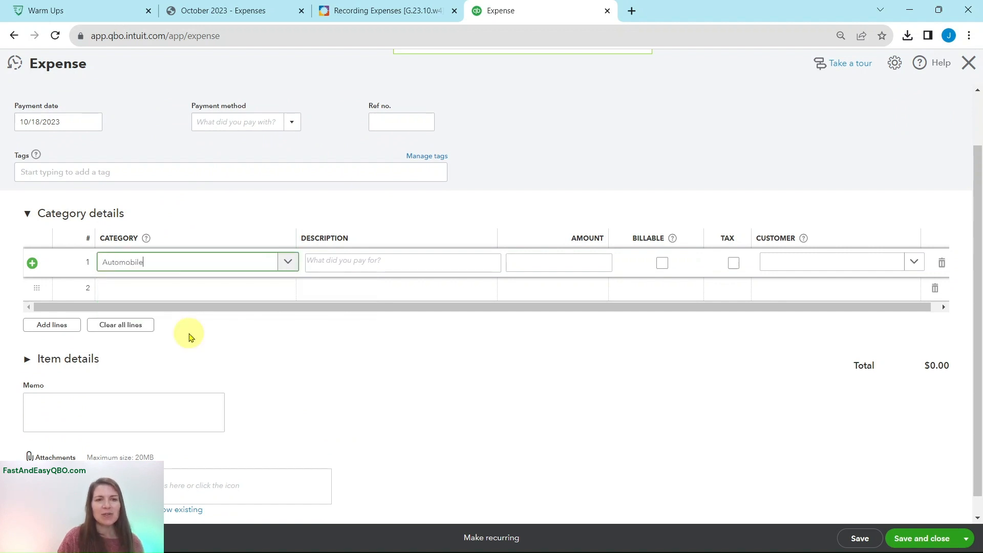
Check the description in Step 2 of the exercise, and describe the Automobile line as Truck Wash in QuickBooks.
{"action": "left_click", "coordinate": [369, 18]}
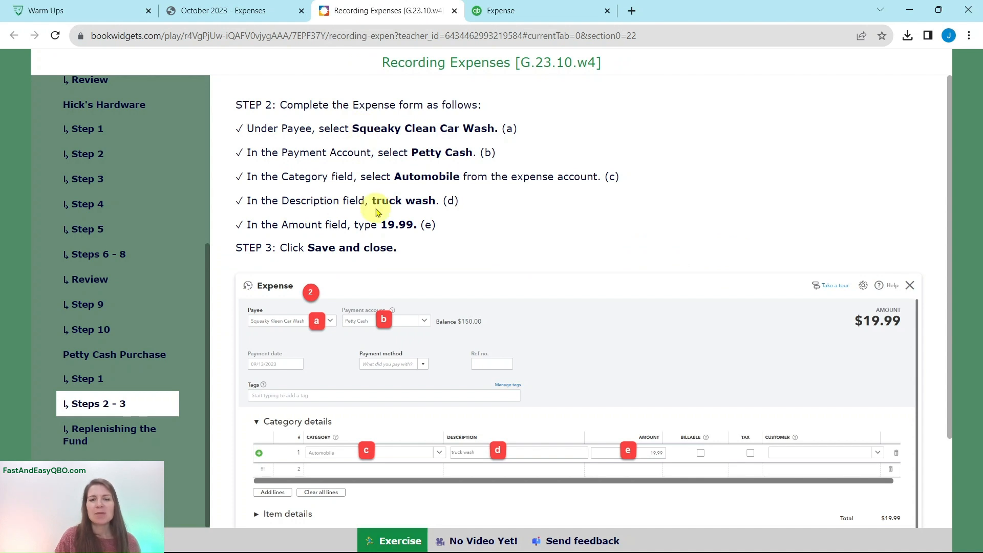
{"action": "left_click", "coordinate": [514, 20]}
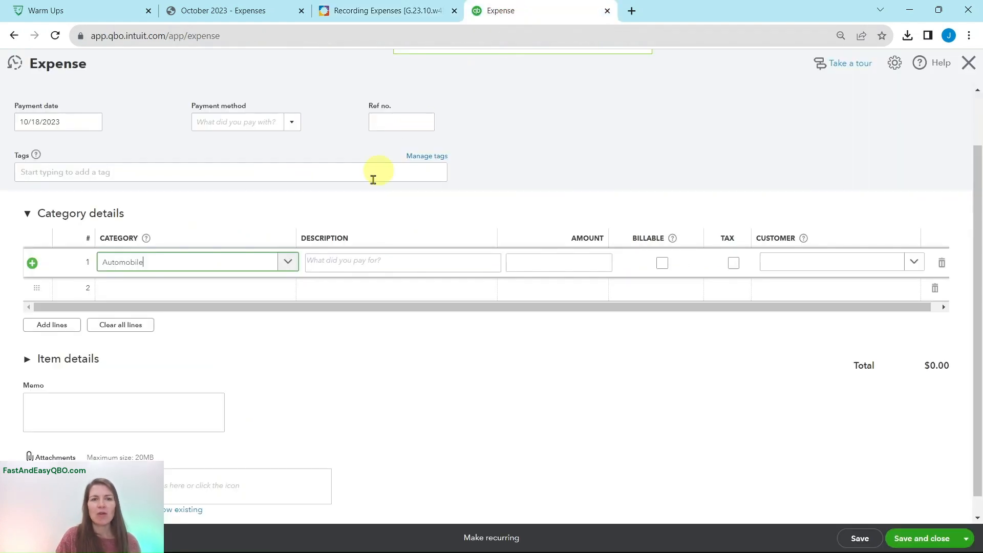
{"action": "left_click", "coordinate": [368, 261]}
{"action": "type", "text": "R"}
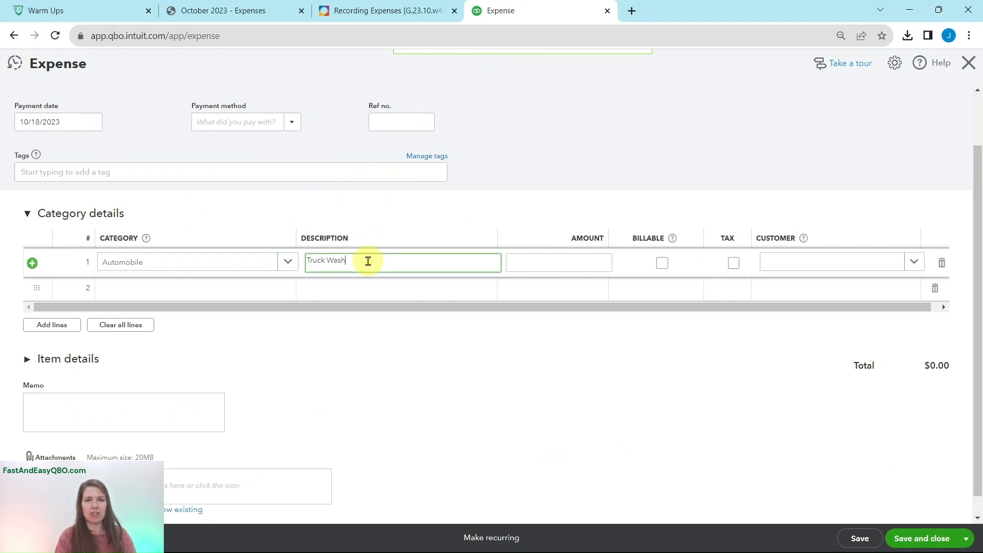
Check the amount in Step 2 of the exercise, and set the Truck Wash line's amount to 19.99 in QuickBooks.
{"action": "left_click", "coordinate": [377, 8]}
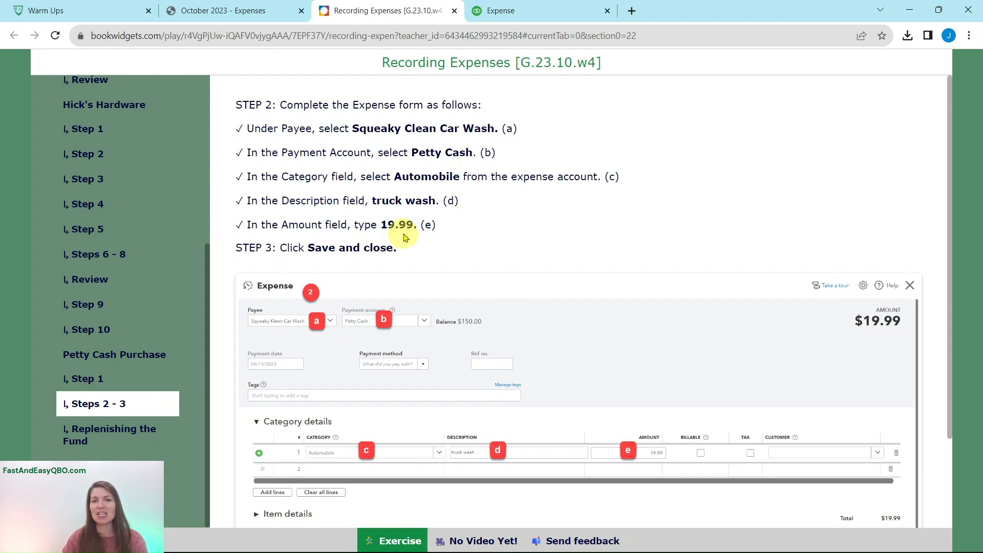
{"action": "left_click", "coordinate": [515, 24]}
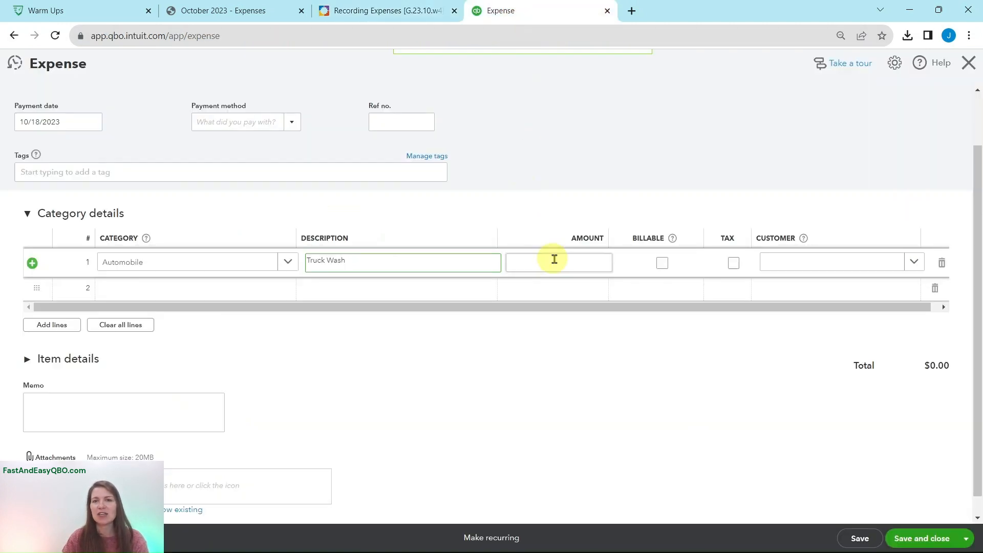
{"action": "left_click", "coordinate": [583, 263]}
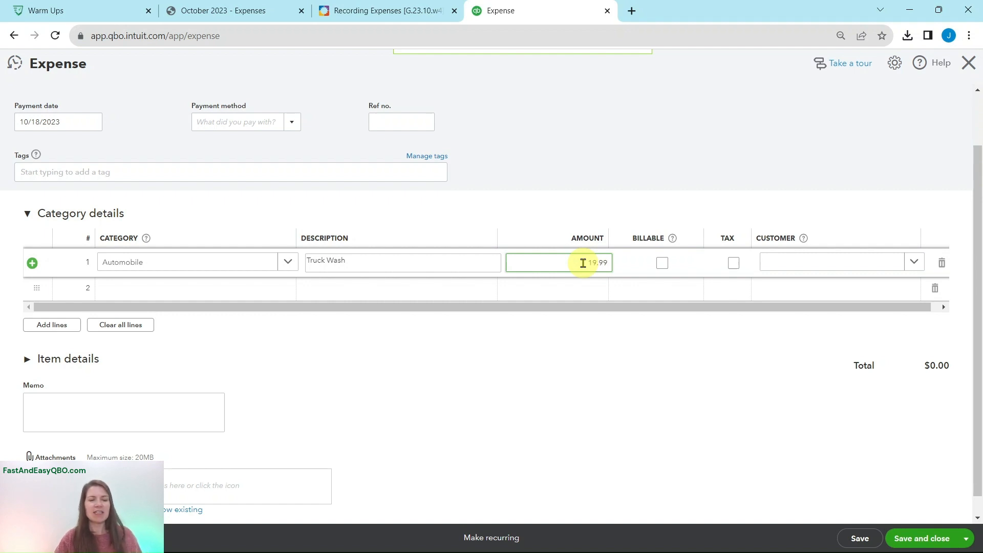
{"action": "key", "text": "Tab"}
{"action": "scroll", "coordinate": [910, 317], "scroll_direction": "up", "scroll_amount": 1}
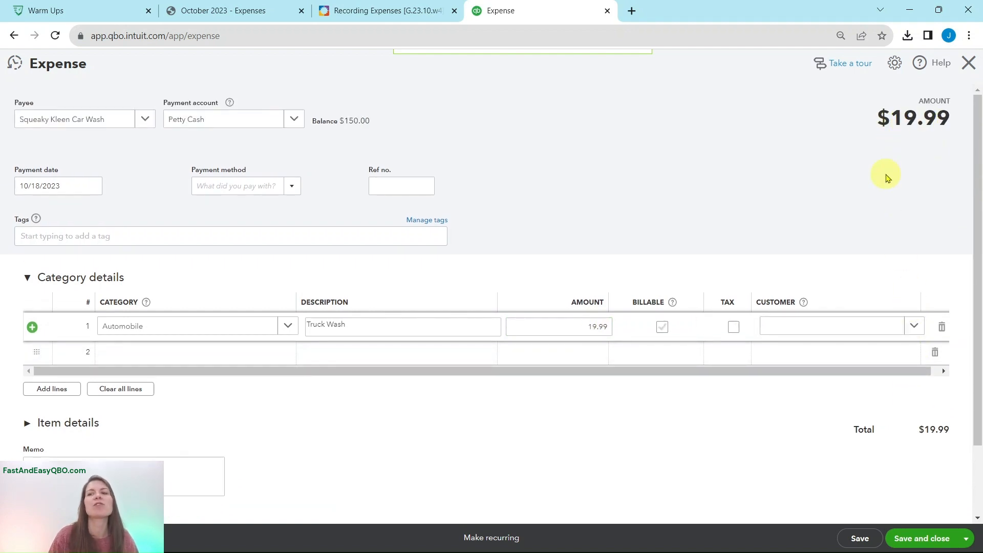
Check Step 3 of the Petty Cash Purchase exercise, and save and close the car wash expense in QuickBooks.
{"action": "left_click", "coordinate": [337, 12]}
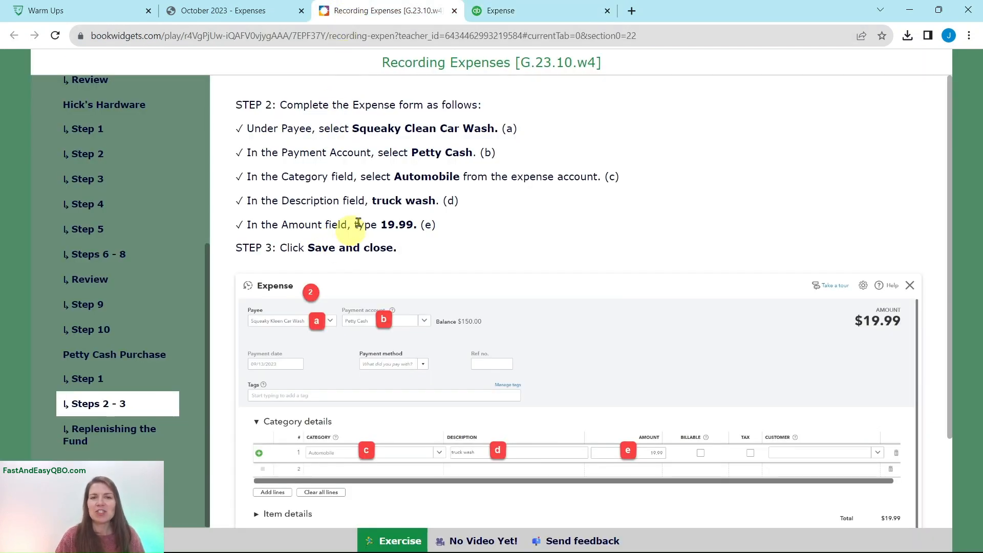
{"action": "left_click", "coordinate": [526, 18]}
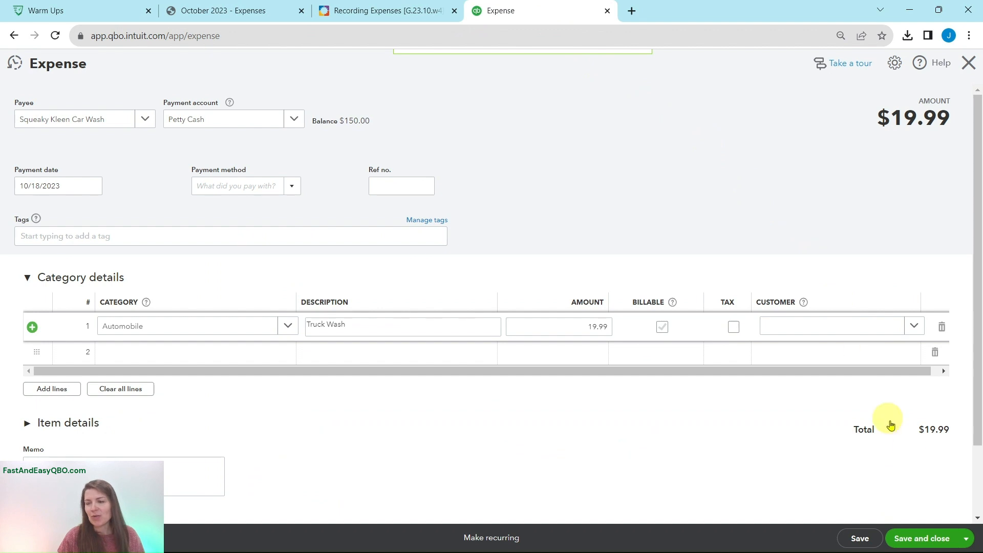
{"action": "left_click", "coordinate": [930, 540]}
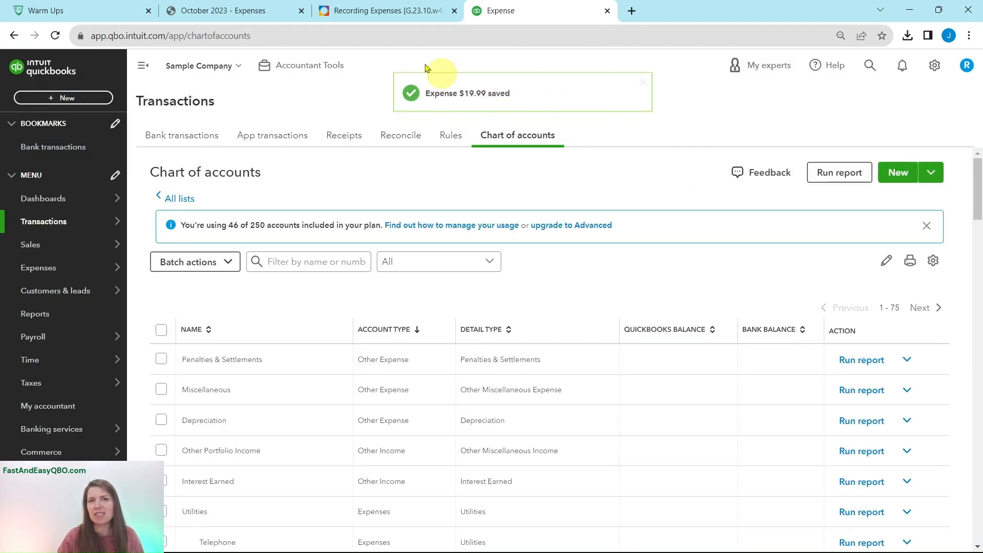
Read Replenishing the Fund, the Tania's Nursery introduction and its expense-entry instructions in the Recording Expenses exercise.
{"action": "left_click", "coordinate": [376, 12]}
{"action": "left_click", "coordinate": [103, 432]}
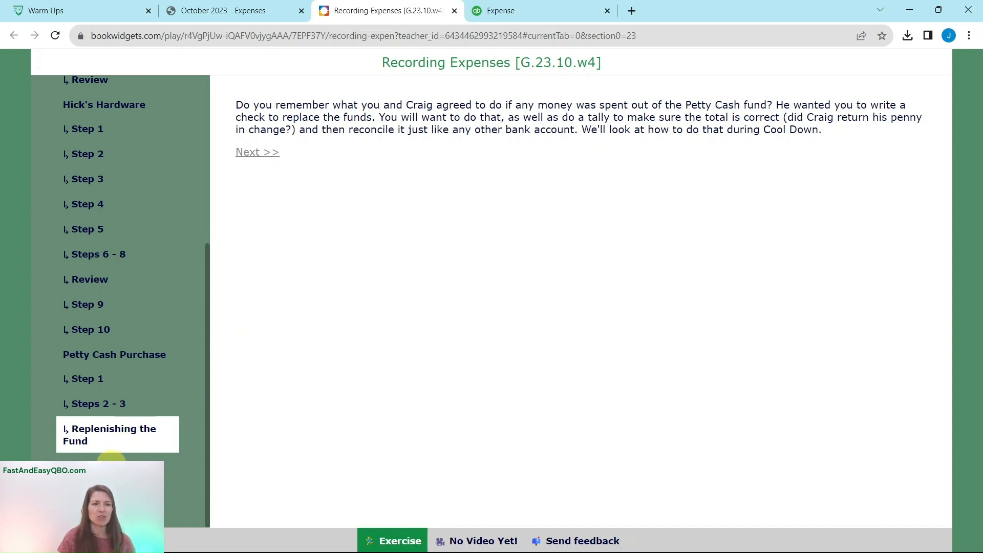
{"action": "left_click", "coordinate": [109, 460]}
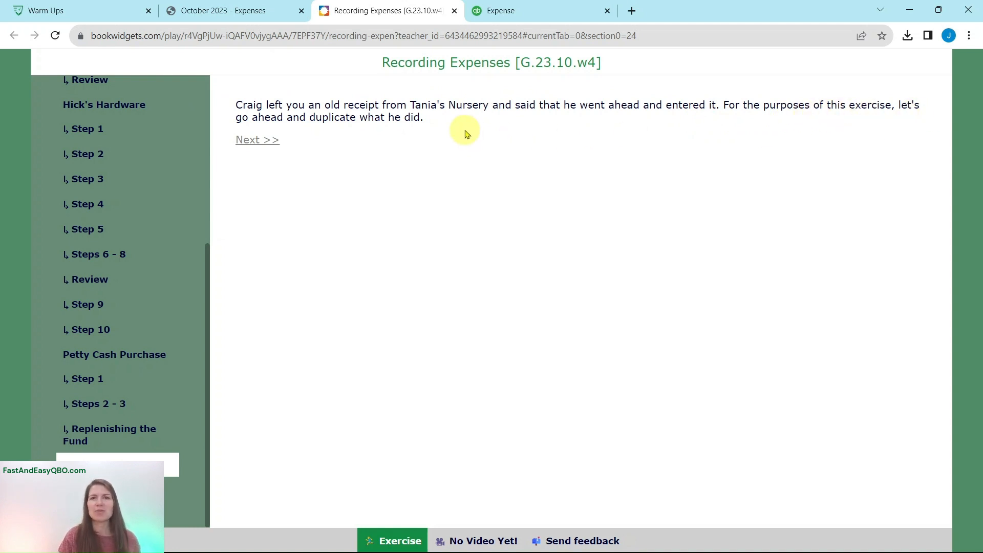
{"action": "left_click", "coordinate": [131, 487]}
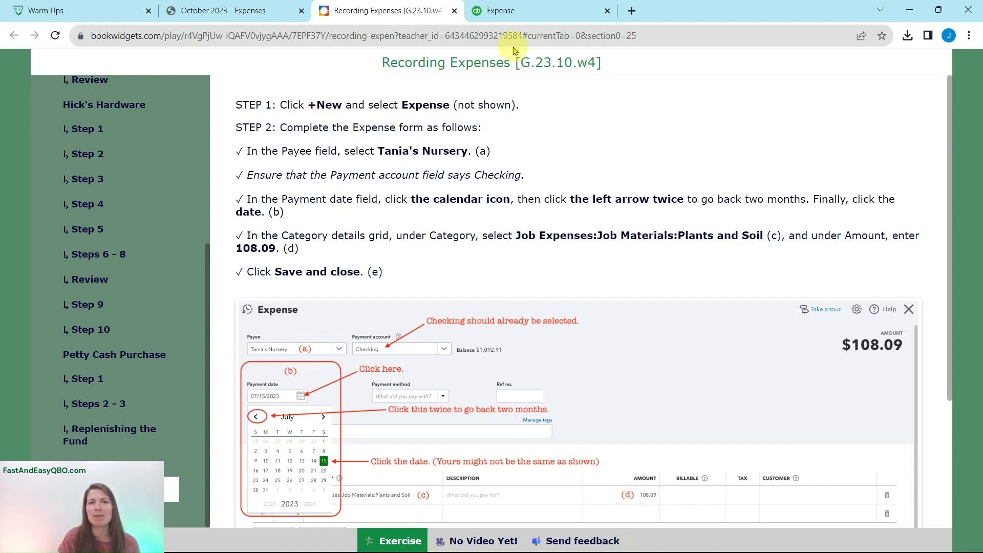
Switch to QuickBooks and start a new expense for the Tania's Nursery receipt.
{"action": "left_click", "coordinate": [518, 15]}
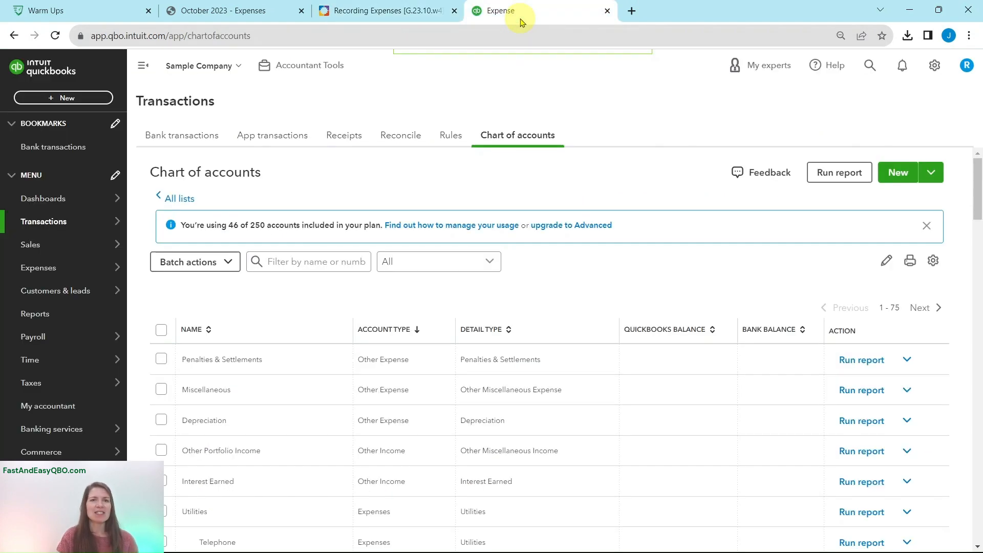
{"action": "left_click", "coordinate": [57, 100]}
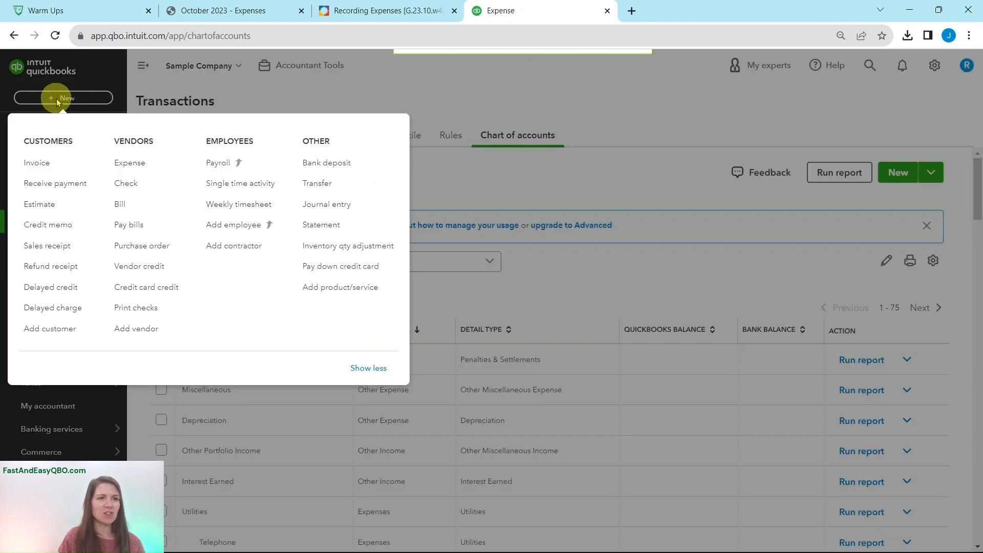
{"action": "left_click", "coordinate": [129, 164]}
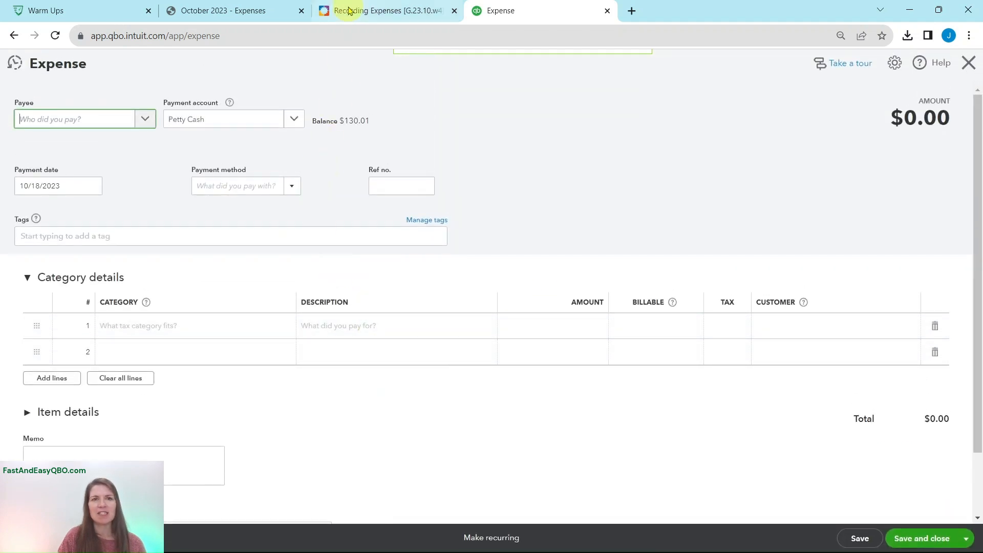
Check the exercise instructions, set the new expense's payee to Tania's Nursery in QuickBooks, and verify its payment account against the exercise.
{"action": "left_click", "coordinate": [351, 10]}
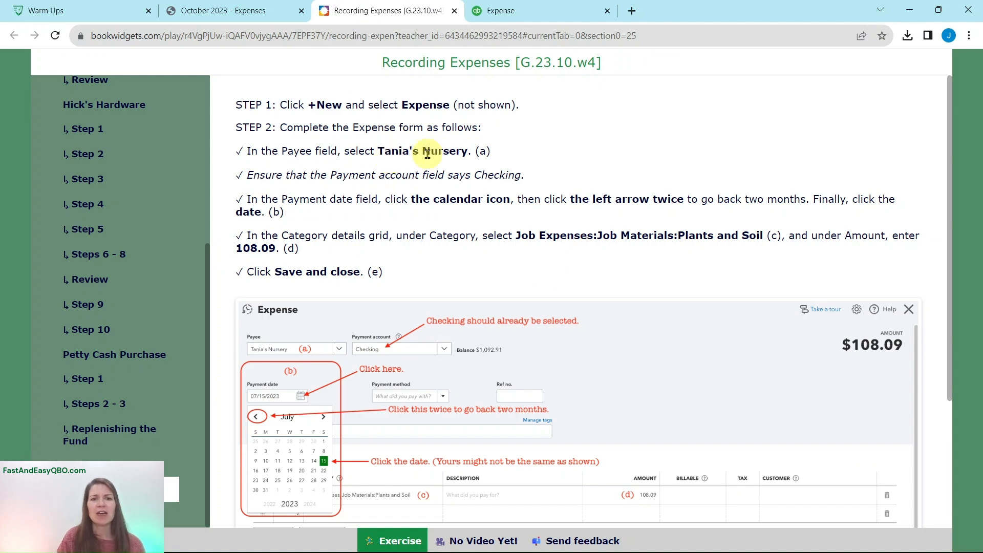
{"action": "left_click", "coordinate": [523, 12]}
{"action": "left_click", "coordinate": [84, 125]}
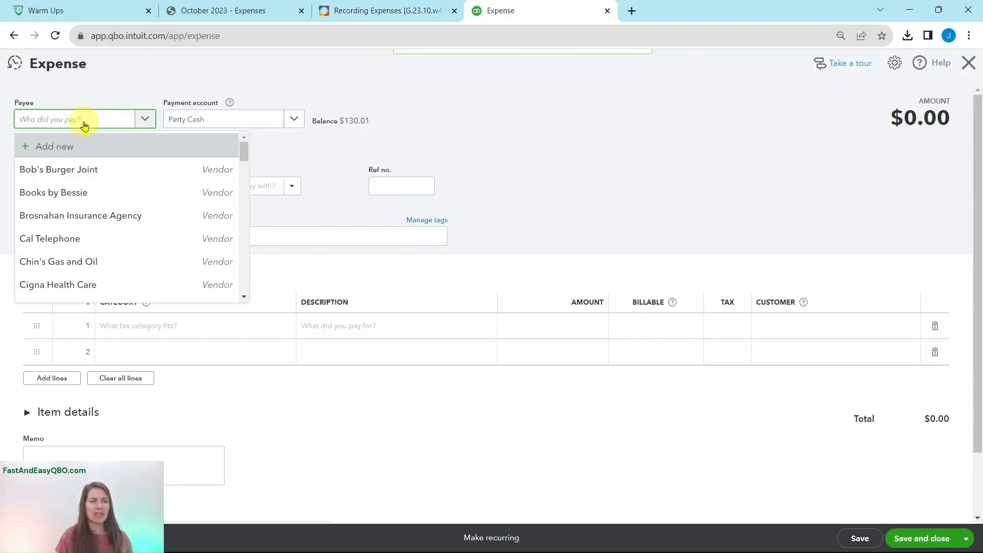
{"action": "type", "text": "tania"}
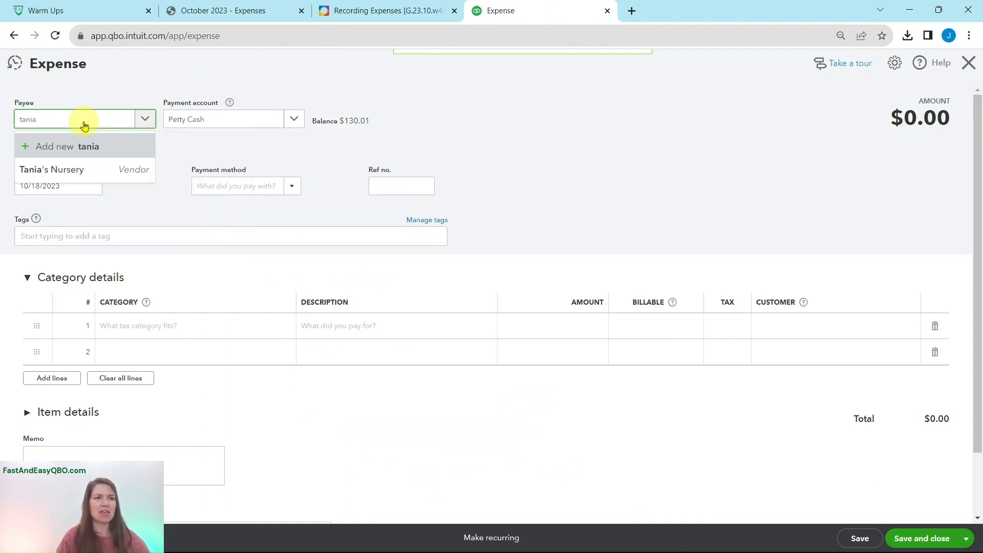
{"action": "left_click", "coordinate": [80, 168]}
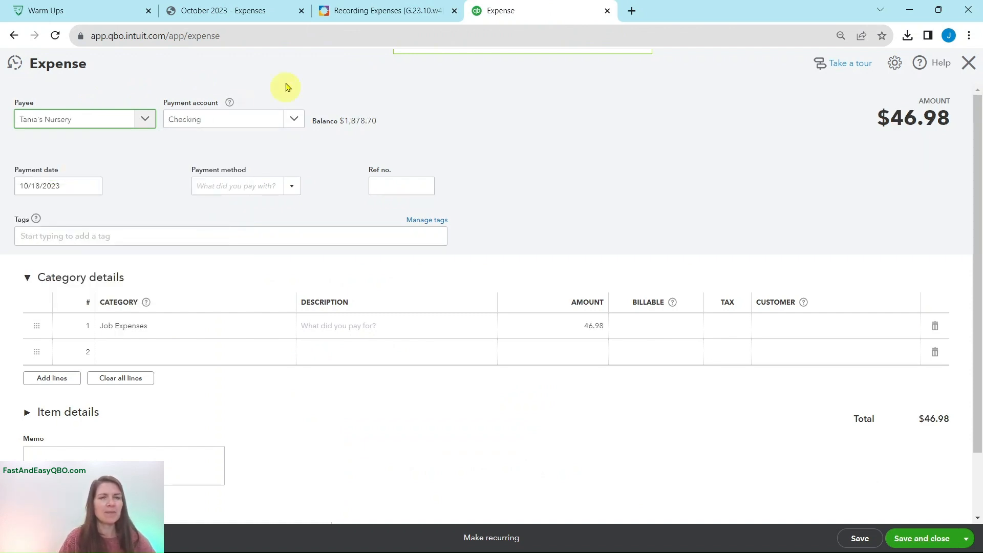
{"action": "left_click", "coordinate": [369, 12]}
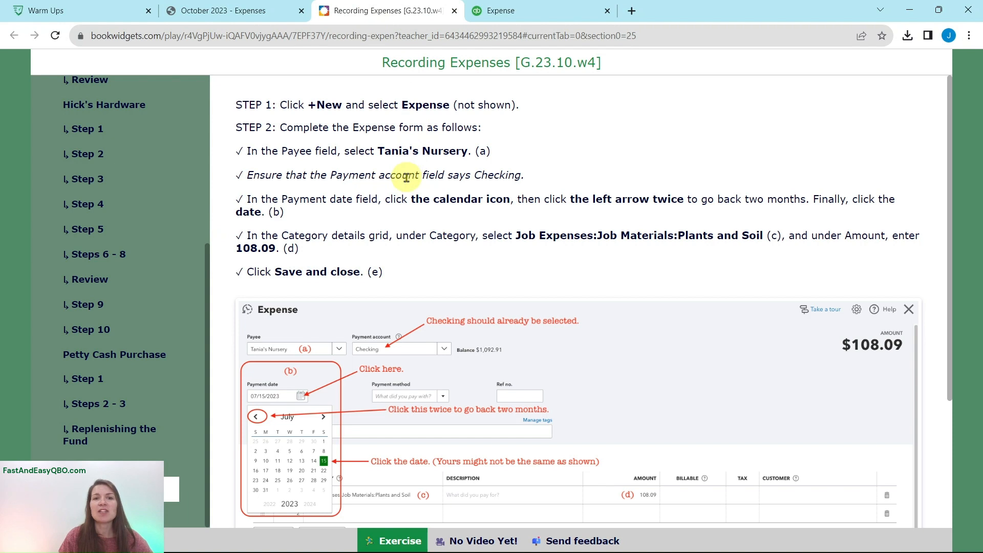
{"action": "left_click", "coordinate": [534, 15]}
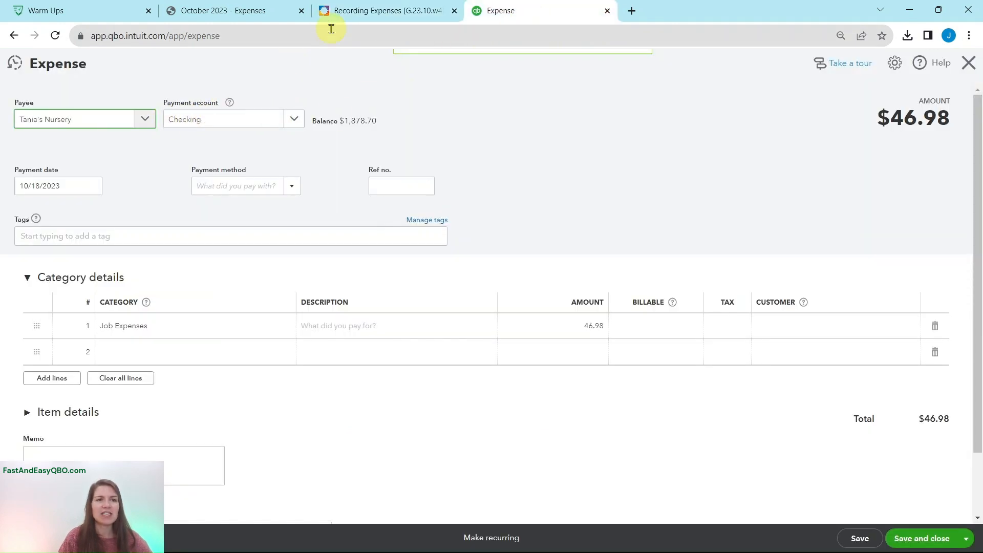
Check the date in the exercise and on Tania's receipt in the October 2023 - Expenses PDF, and set the expense's payment date to 08/18/2023.
{"action": "left_click", "coordinate": [362, 11]}
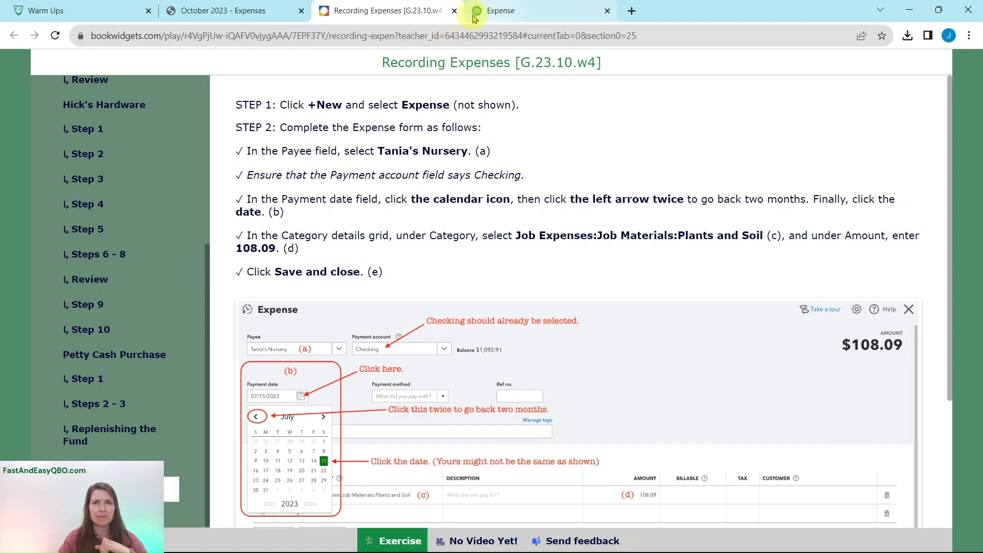
{"action": "left_click", "coordinate": [248, 15]}
{"action": "scroll", "coordinate": [615, 228], "scroll_direction": "up", "scroll_amount": 1}
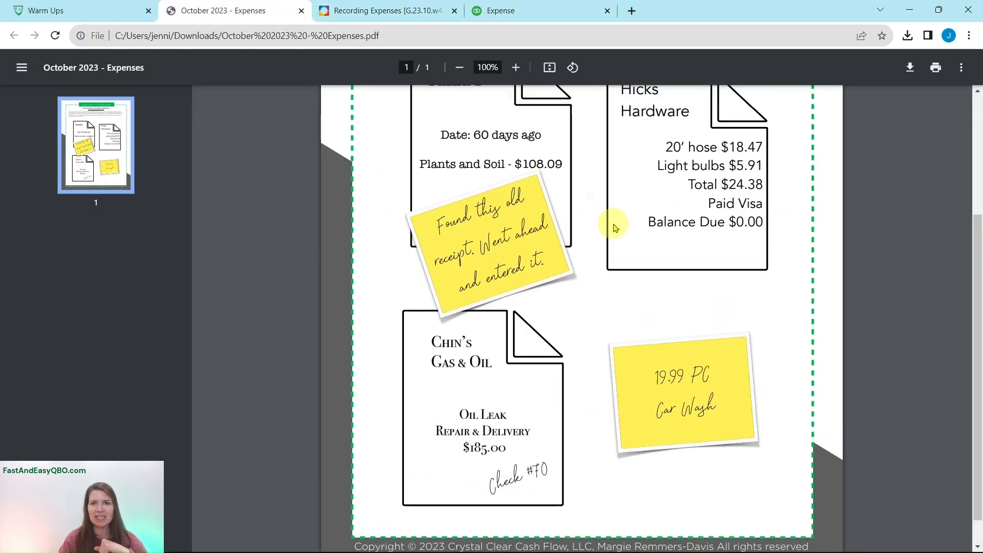
{"action": "scroll", "coordinate": [614, 228], "scroll_direction": "up", "scroll_amount": 1}
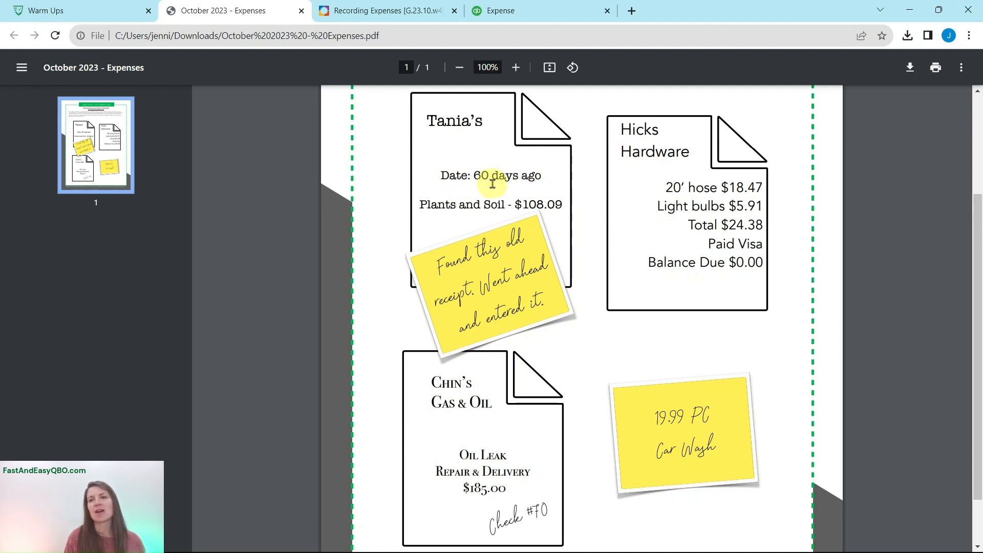
{"action": "left_click", "coordinate": [543, 10]}
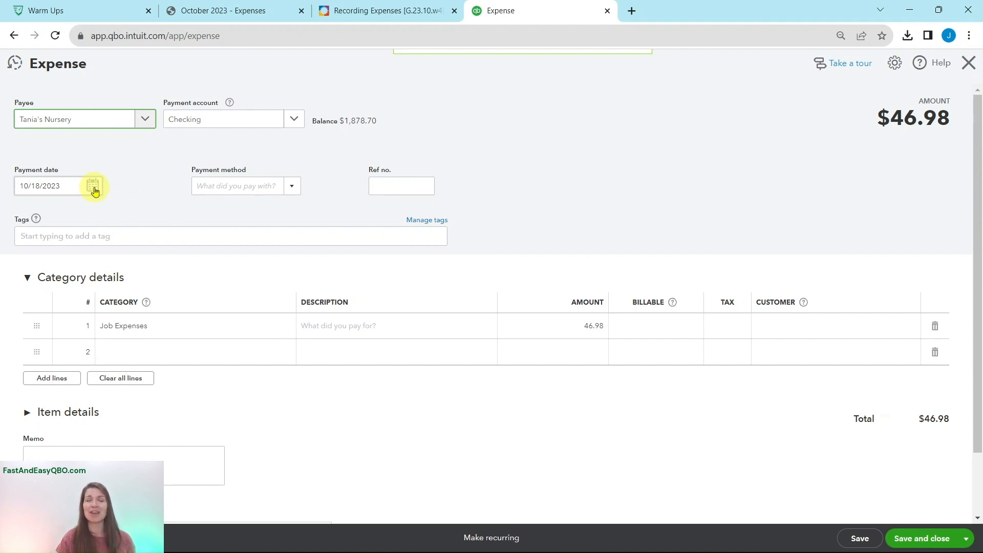
{"action": "left_click", "coordinate": [93, 189]}
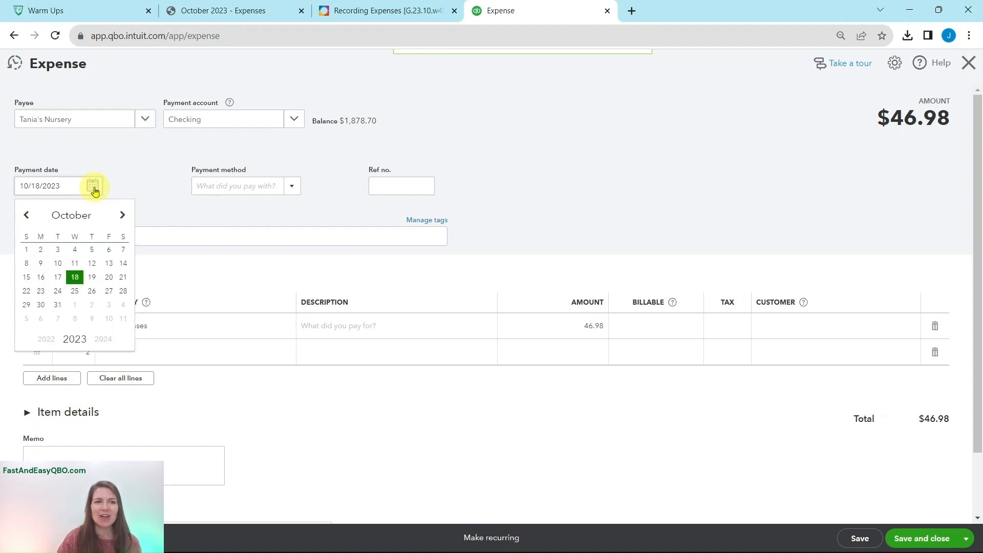
{"action": "left_click", "coordinate": [25, 219]}
{"action": "left_click", "coordinate": [26, 220]}
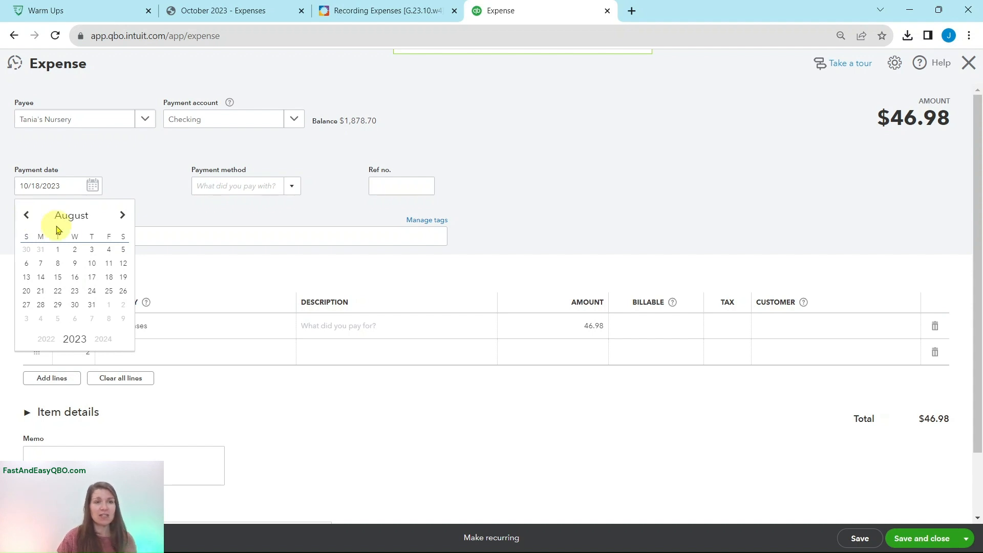
{"action": "left_click", "coordinate": [109, 278]}
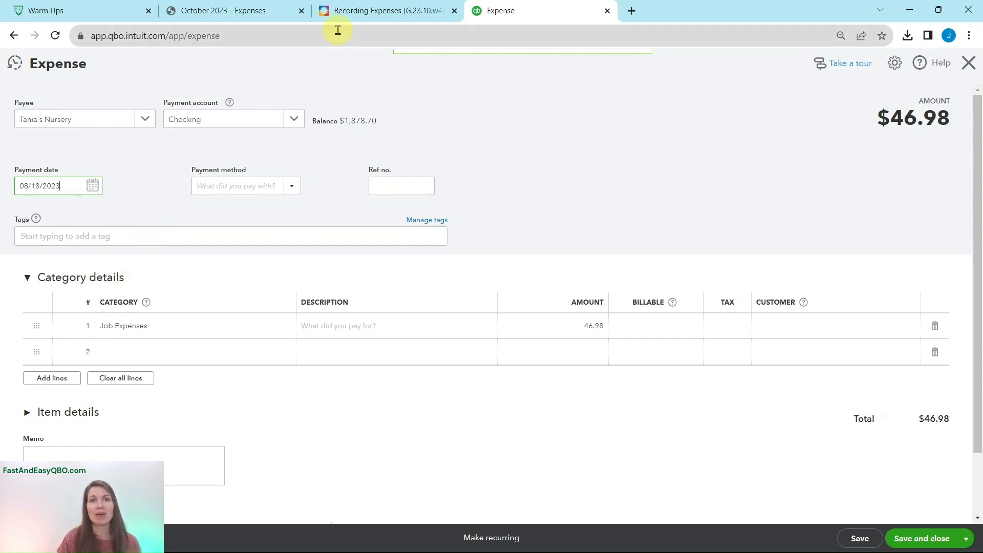
Check the required category in the exercise and set the expense's first line to Job Expenses:Job Materials:Plants and Soil in QuickBooks.
{"action": "left_click", "coordinate": [358, 11]}
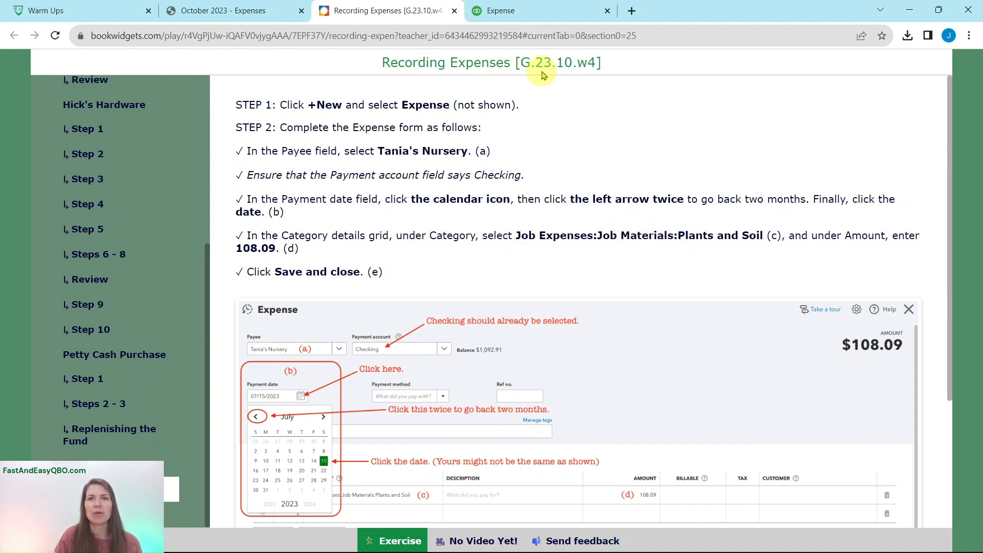
{"action": "left_click", "coordinate": [518, 11]}
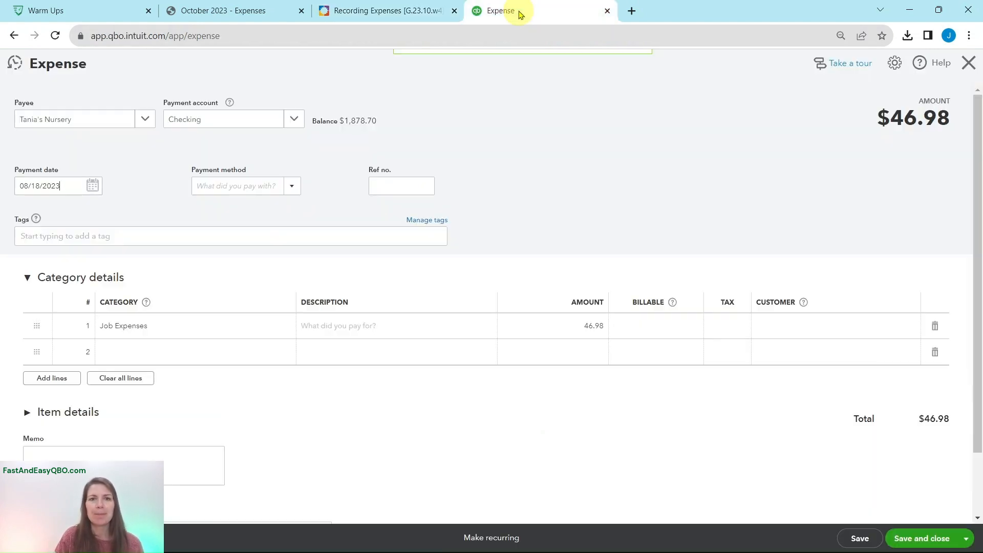
{"action": "left_click", "coordinate": [160, 334]}
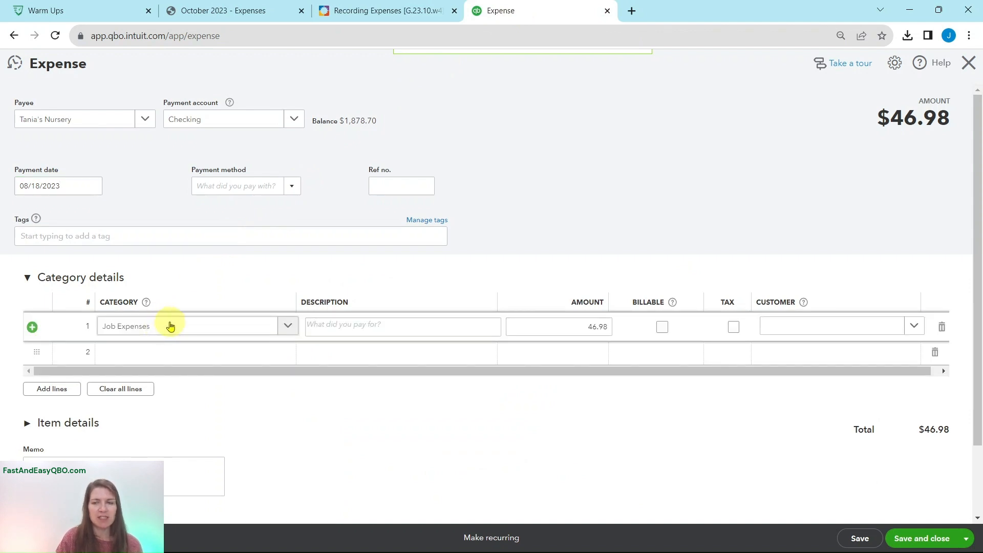
{"action": "left_click", "coordinate": [171, 326]}
{"action": "scroll", "coordinate": [264, 348], "scroll_direction": "down", "scroll_amount": 1}
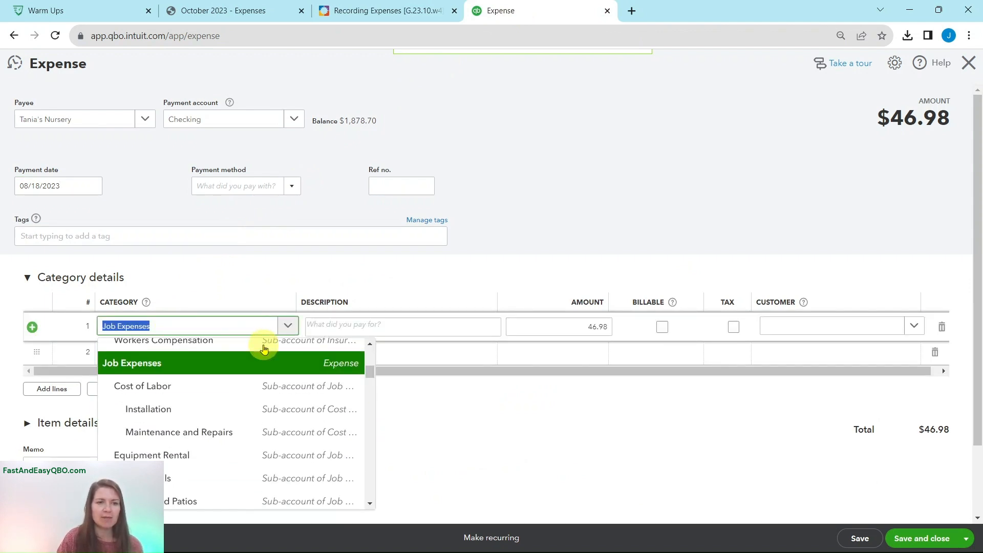
{"action": "scroll", "coordinate": [264, 348], "scroll_direction": "down", "scroll_amount": 1}
{"action": "scroll", "coordinate": [188, 312], "scroll_direction": "down", "scroll_amount": 1}
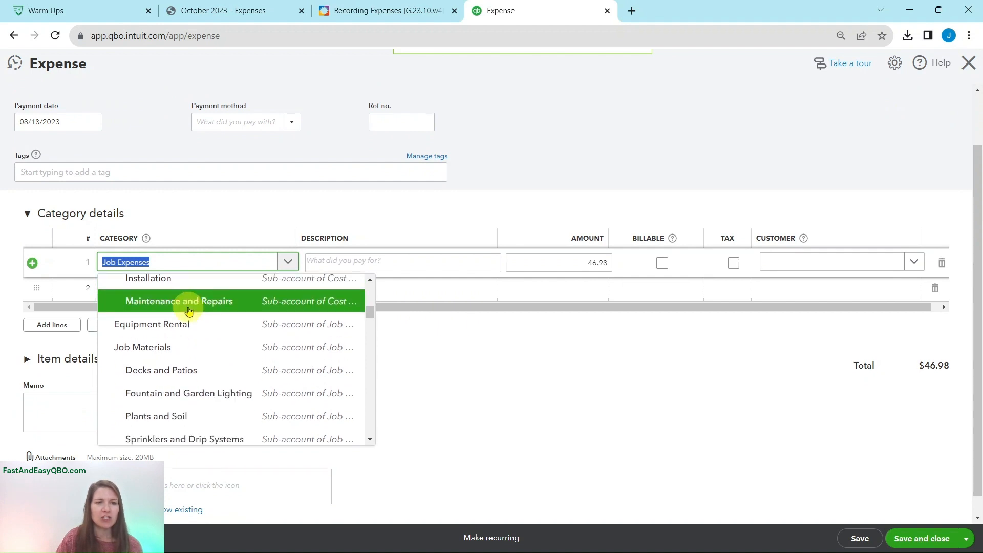
{"action": "left_click", "coordinate": [383, 14]}
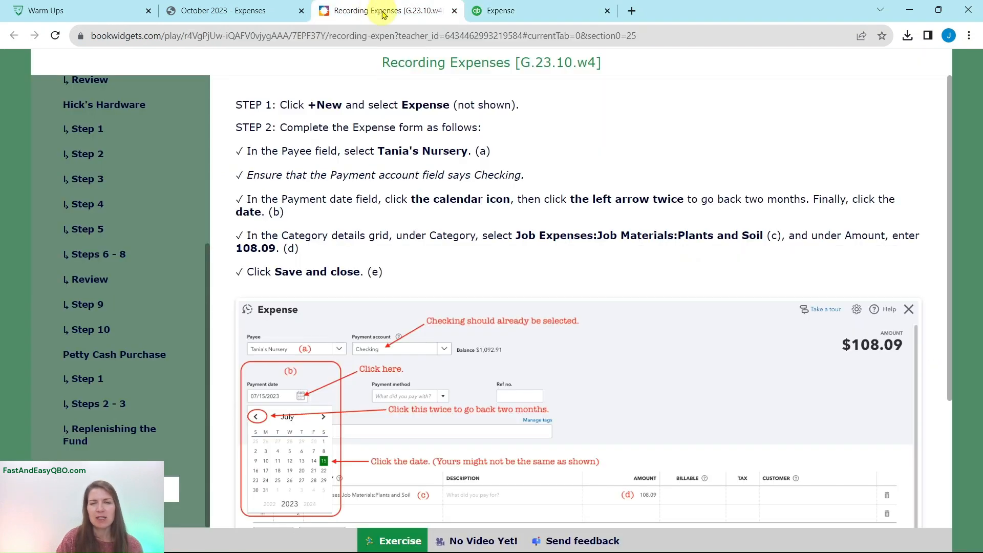
{"action": "left_click", "coordinate": [501, 11]}
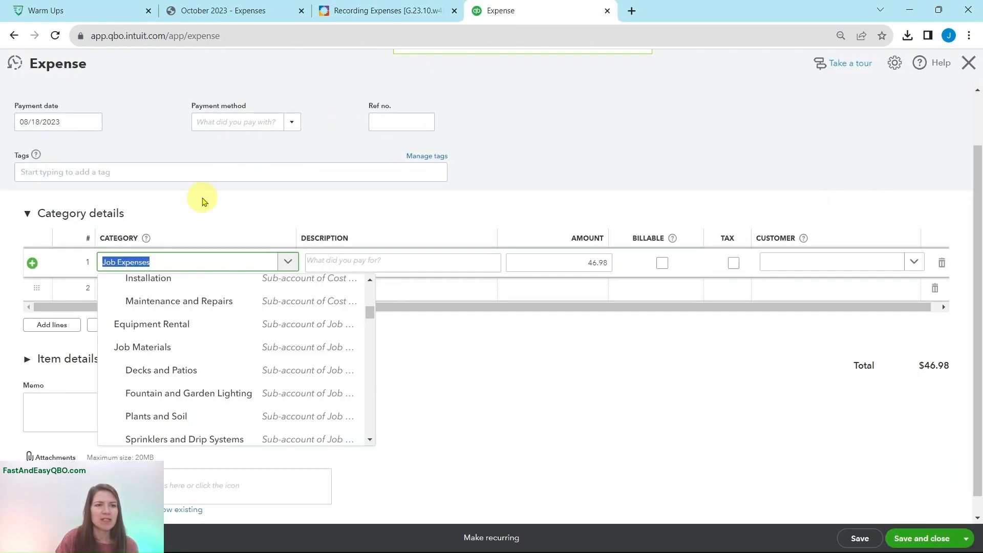
{"action": "scroll", "coordinate": [156, 308], "scroll_direction": "up", "scroll_amount": 1}
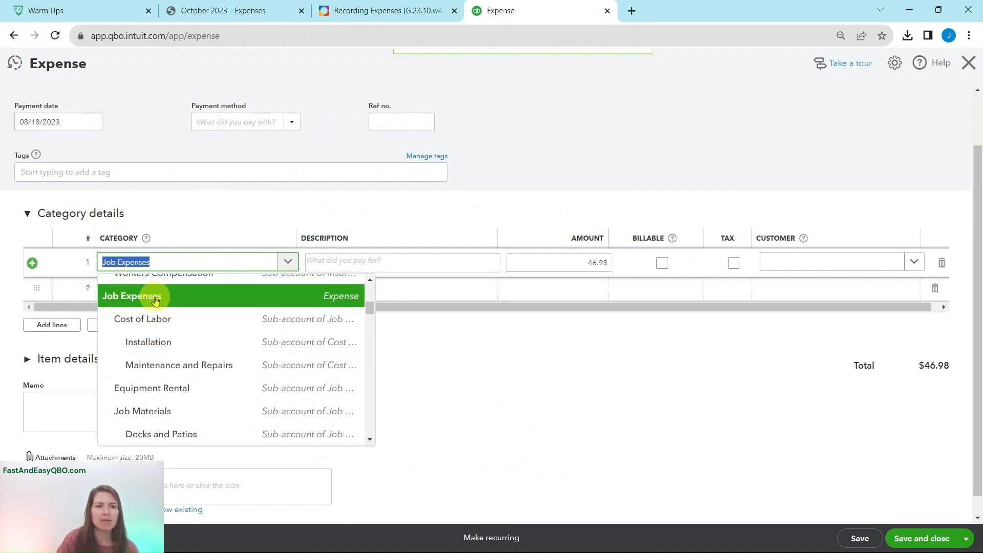
{"action": "scroll", "coordinate": [156, 301], "scroll_direction": "down", "scroll_amount": 3}
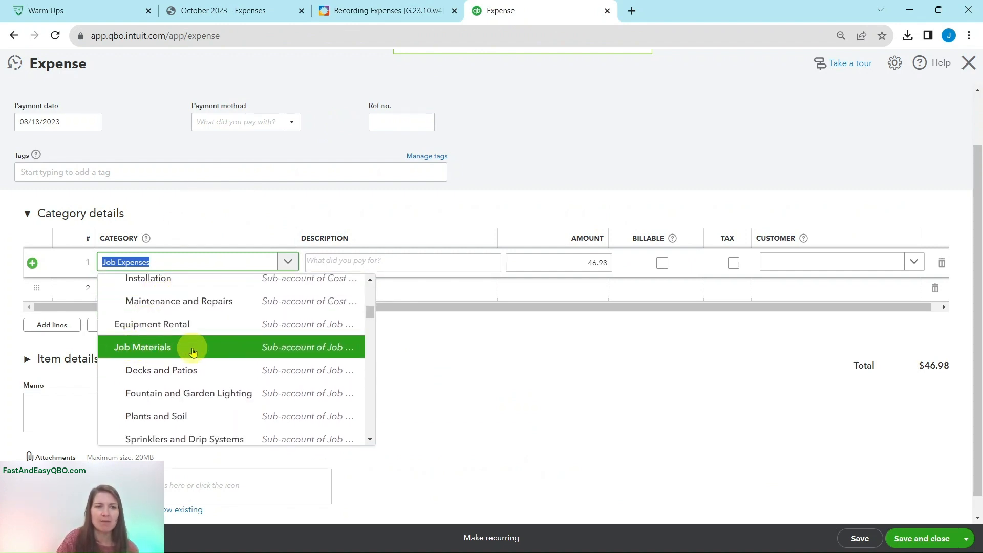
{"action": "scroll", "coordinate": [207, 339], "scroll_direction": "down", "scroll_amount": 1}
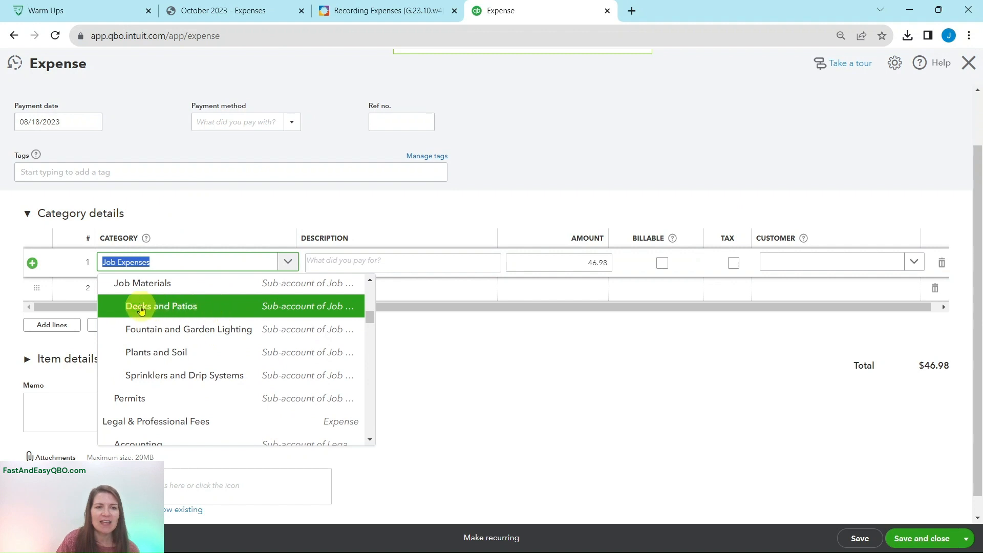
{"action": "left_click", "coordinate": [203, 358]}
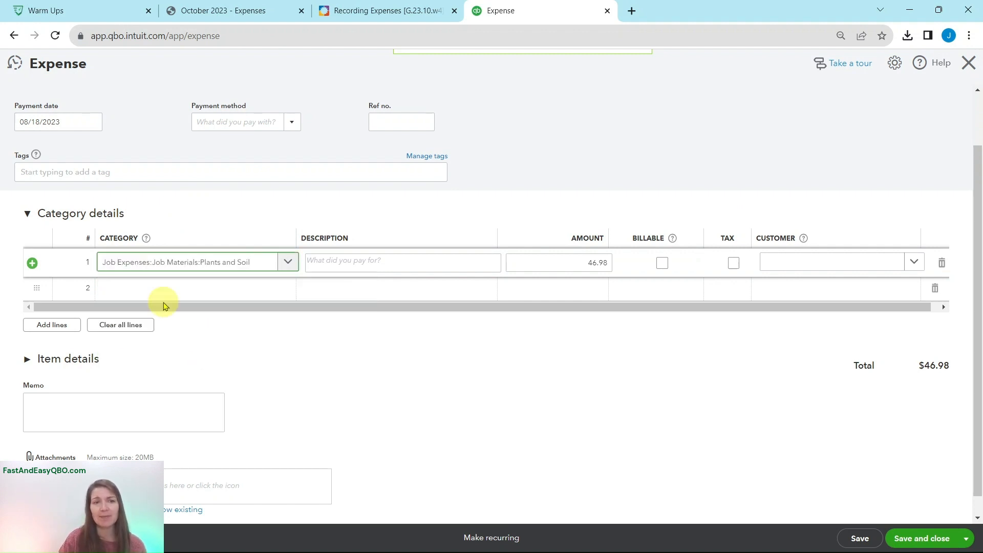
Check the amount in the exercise and on Tania's receipt in the October 2023 - Expenses PDF, and set the expense line's amount to 108.09.
{"action": "left_click", "coordinate": [383, 11]}
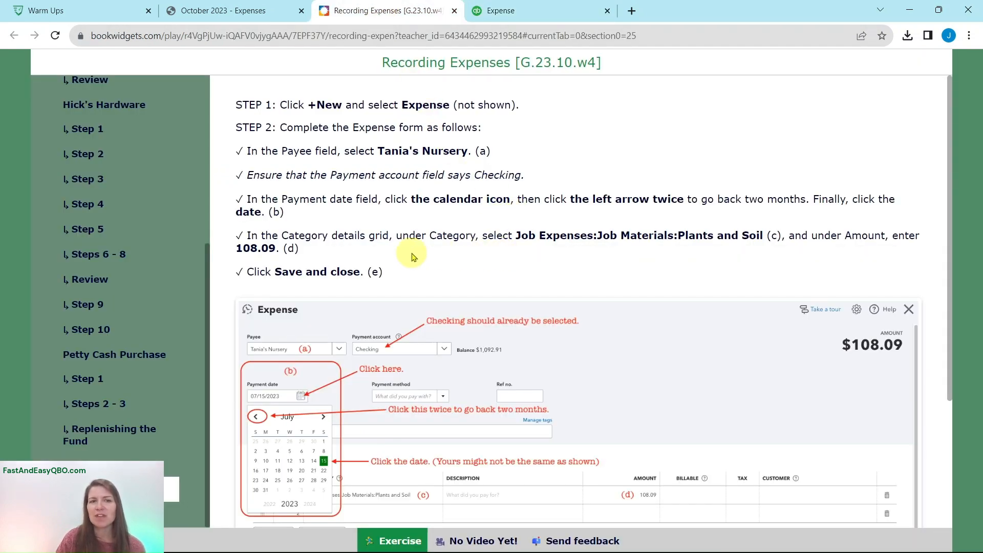
{"action": "left_click", "coordinate": [264, 13]}
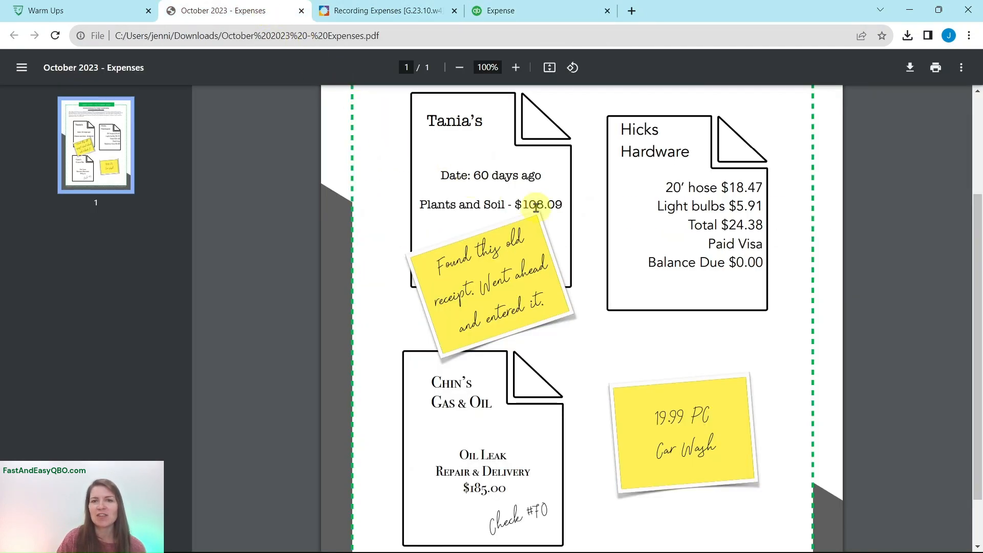
{"action": "left_click", "coordinate": [548, 10]}
{"action": "left_click", "coordinate": [575, 262]}
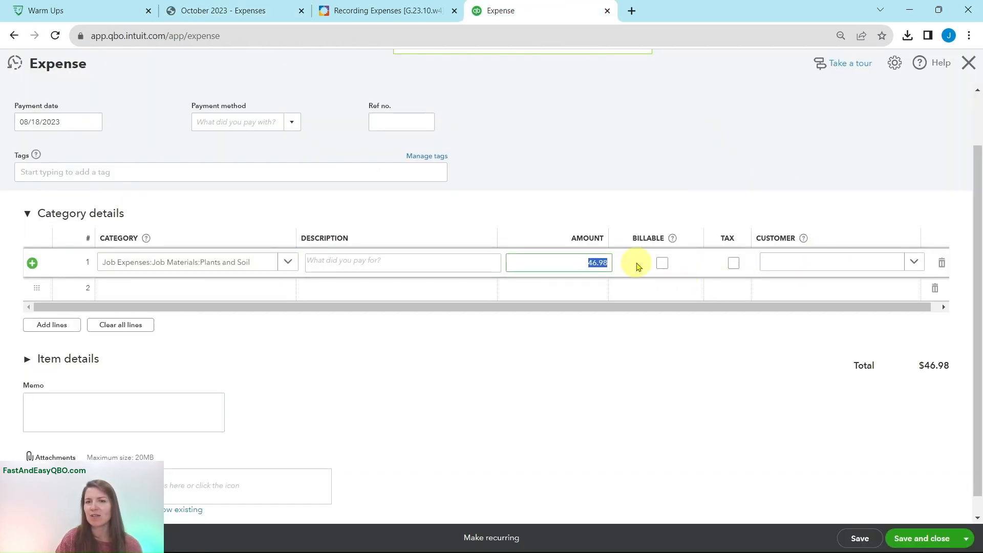
{"action": "type", "text": "108.09"}
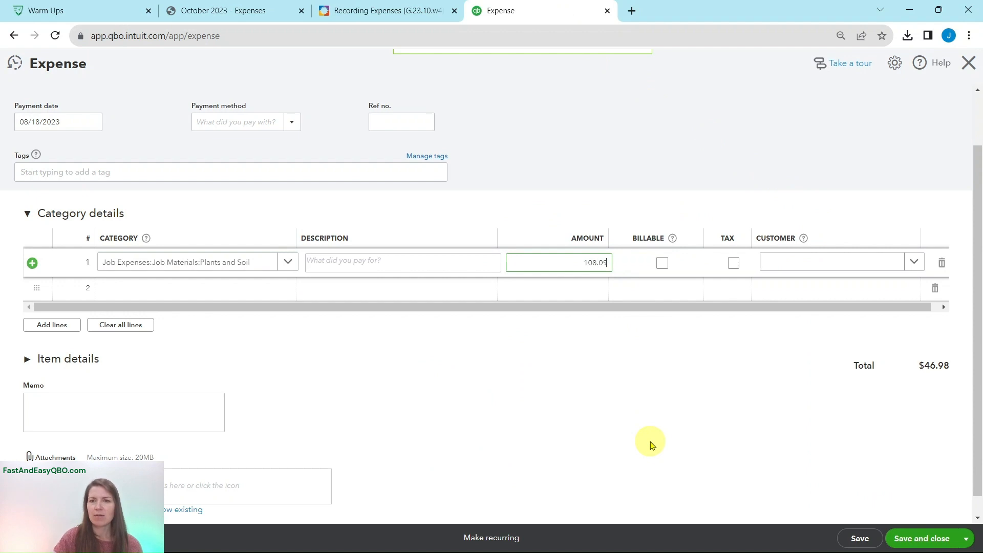
Review the remaining expense-entry instructions in the exercise, and save and close the Tania's Nursery expense in QuickBooks.
{"action": "left_click", "coordinate": [356, 8]}
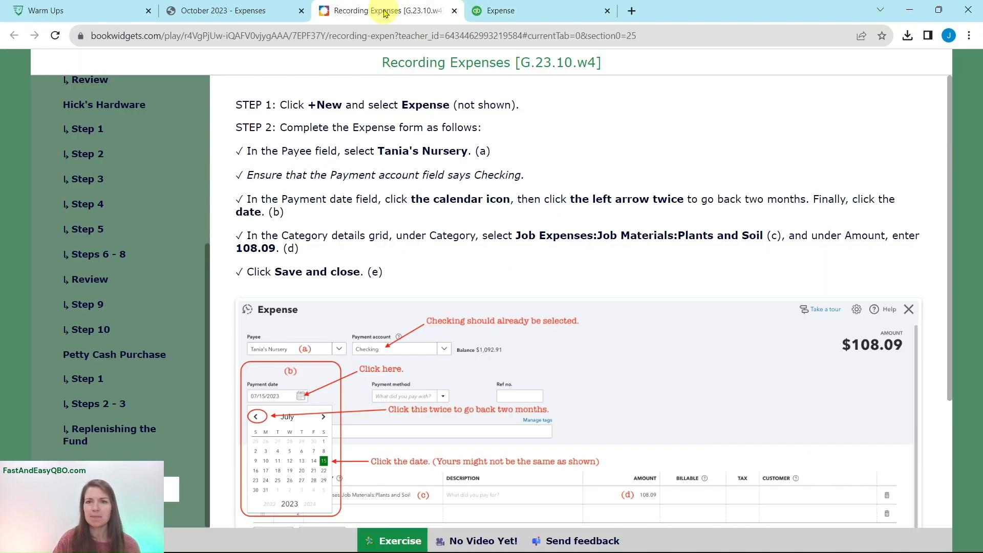
{"action": "scroll", "coordinate": [421, 257], "scroll_direction": "down", "scroll_amount": 3}
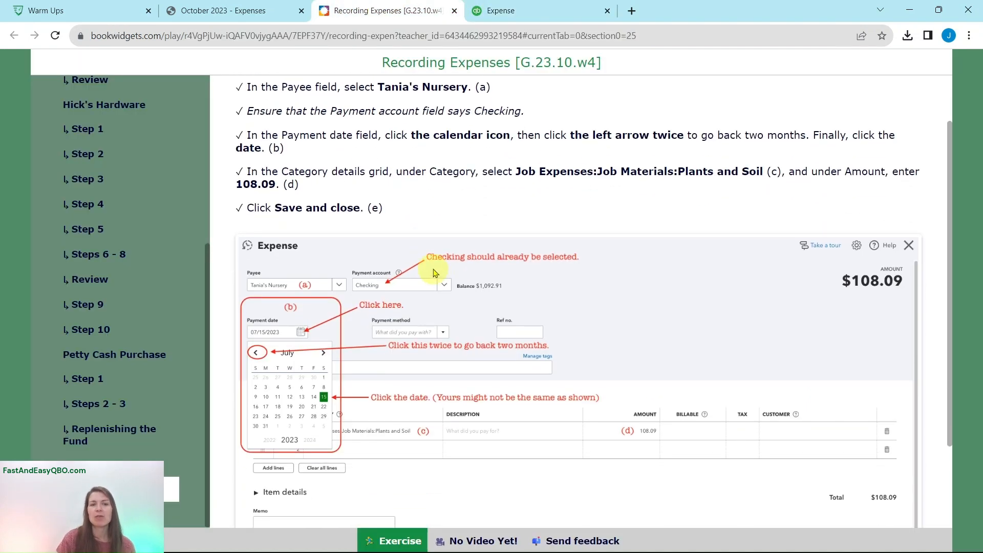
{"action": "left_click", "coordinate": [509, 9]}
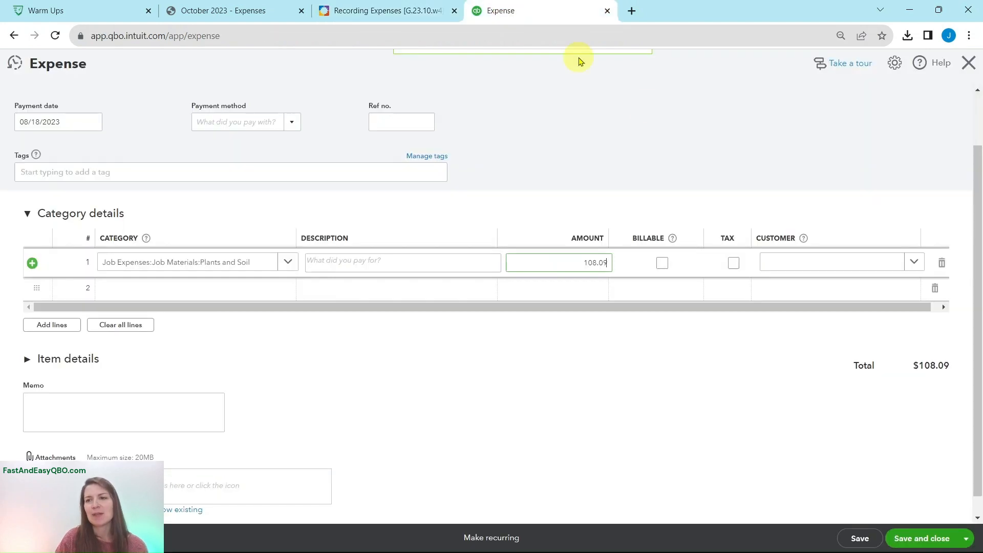
{"action": "left_click", "coordinate": [916, 542]}
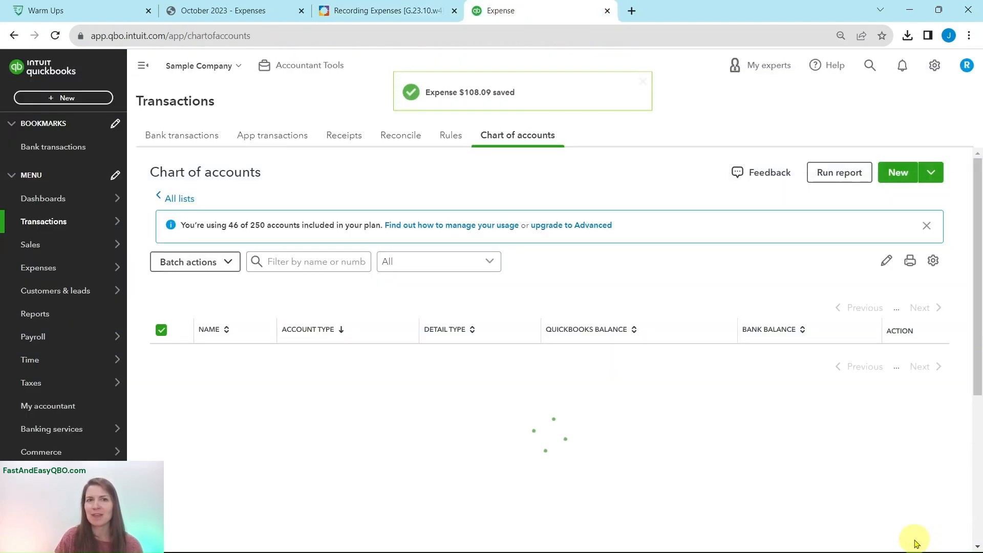